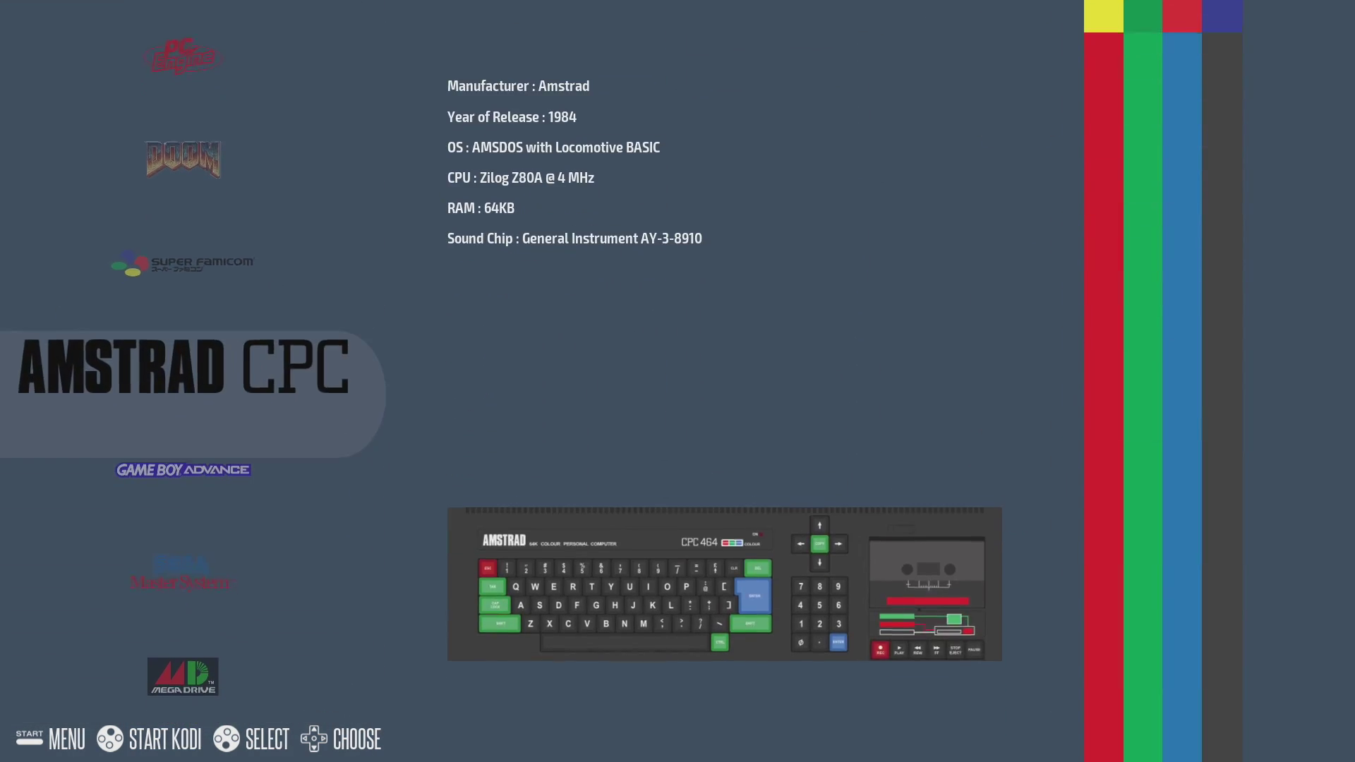
- Bring up the settings menu, look over the entries around UI settings, then close it
key(Return)
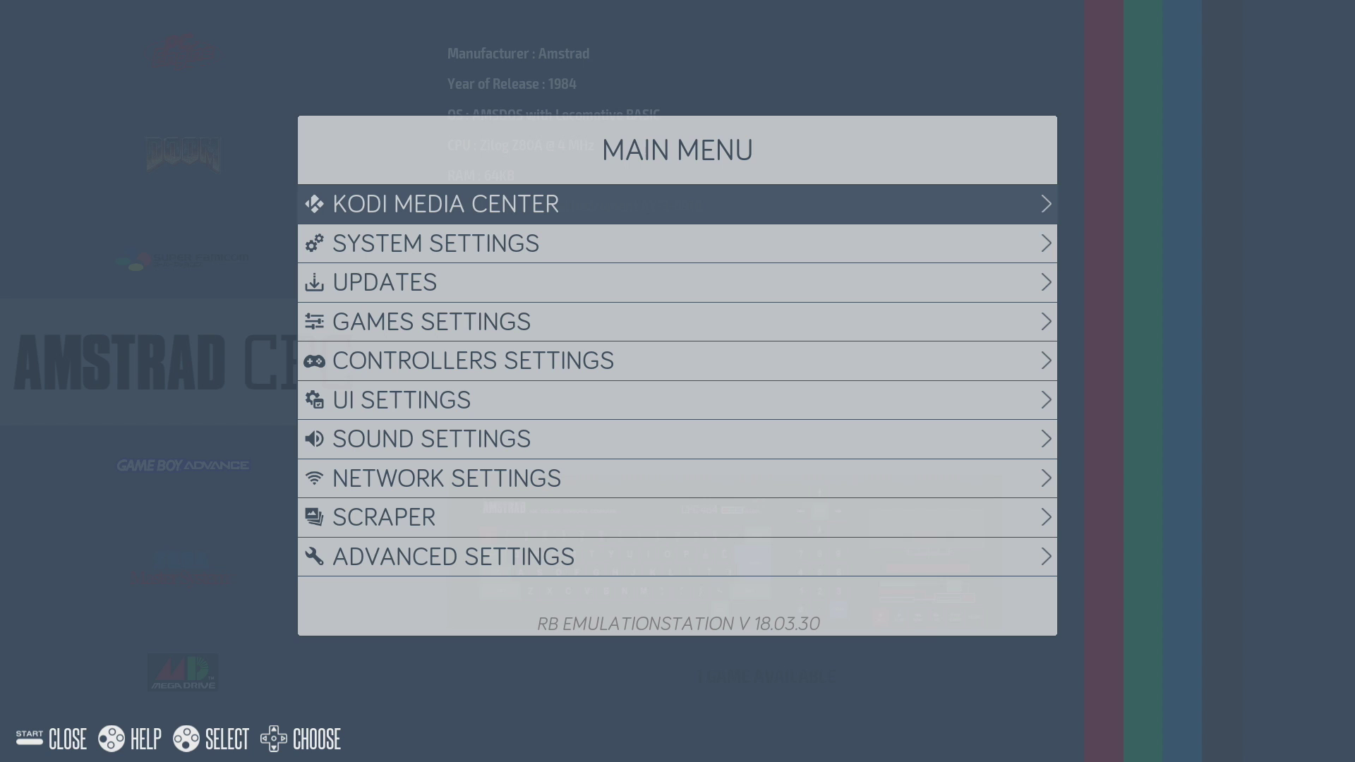
key(Down)
key(Down)
key(Down)
key(Down)
key(Down)
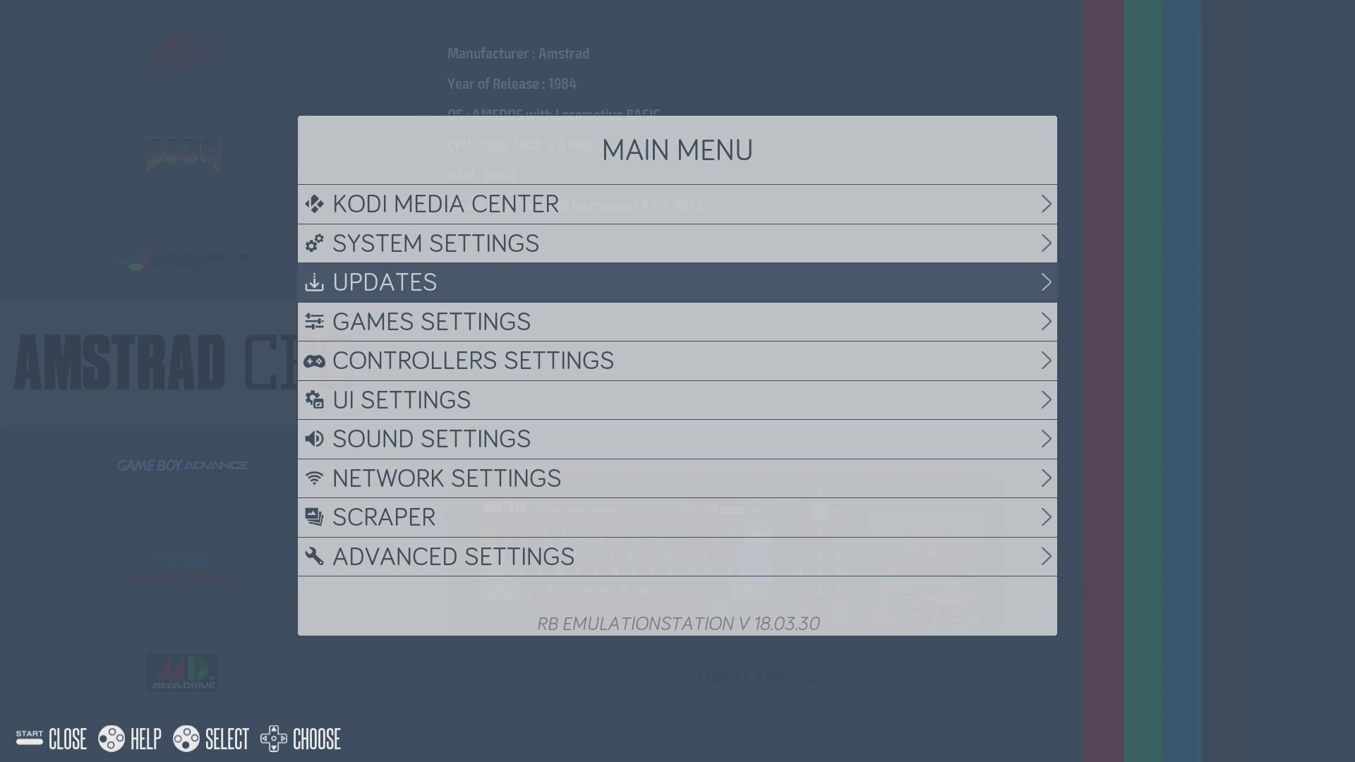
key(Down)
key(Down)
key(Down)
key(Down)
key(Up)
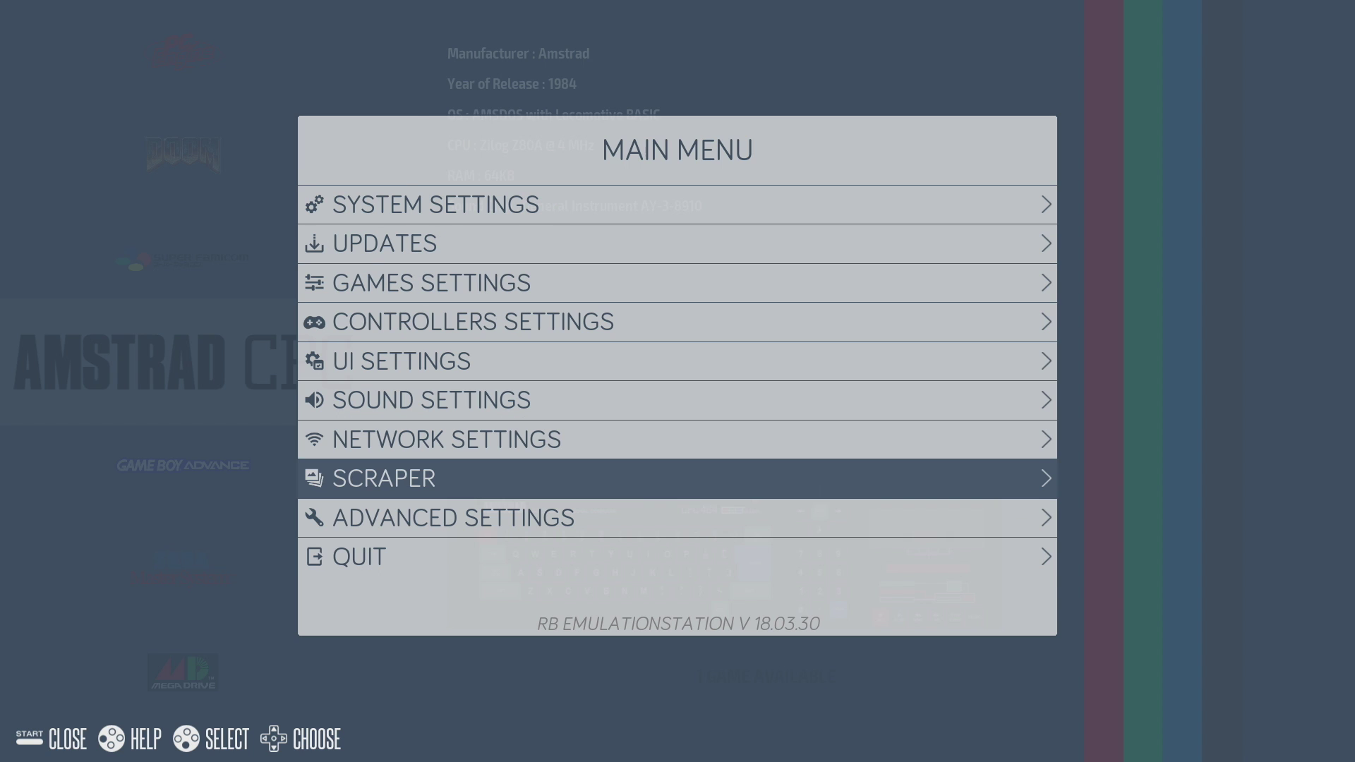
key(Up)
key(Up)
key(Up)
key(Up)
key(Up)
key(Up)
key(Up)
key(Up)
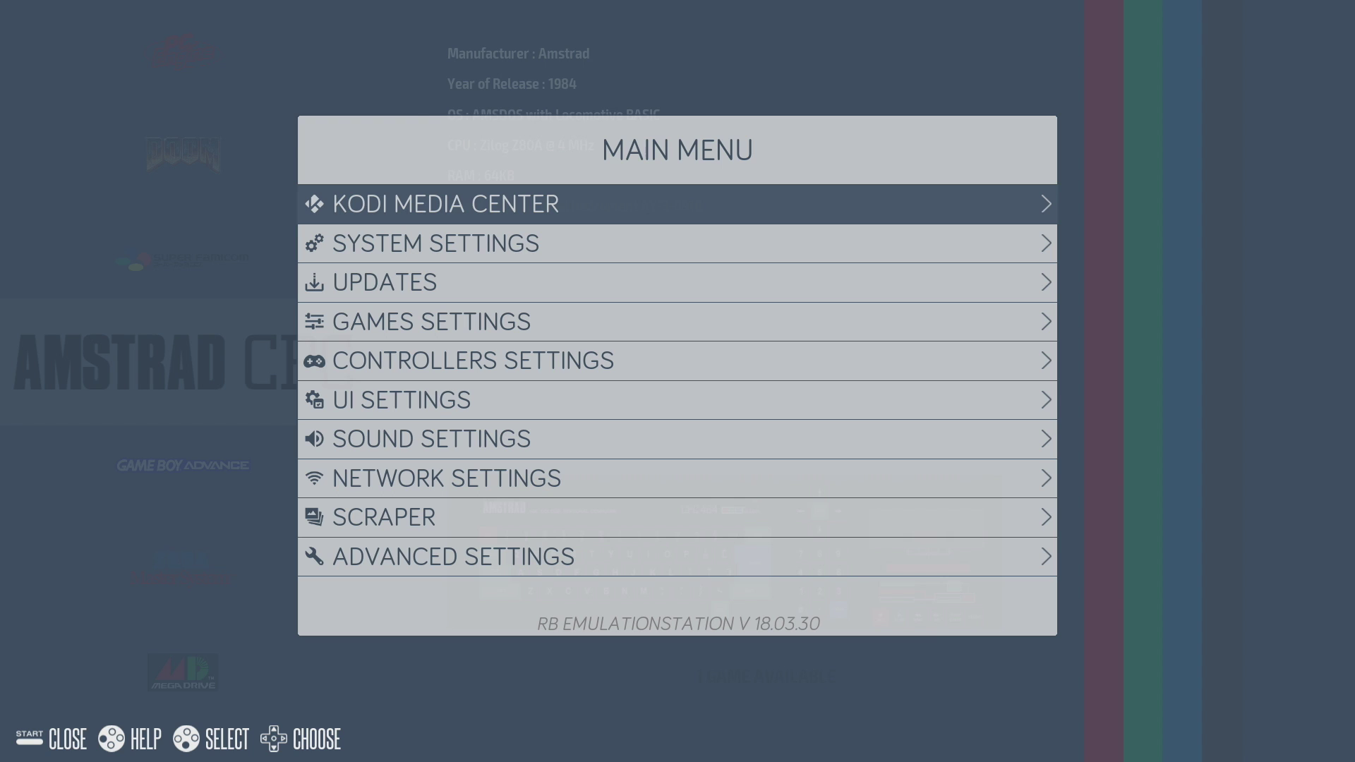
key(Escape)
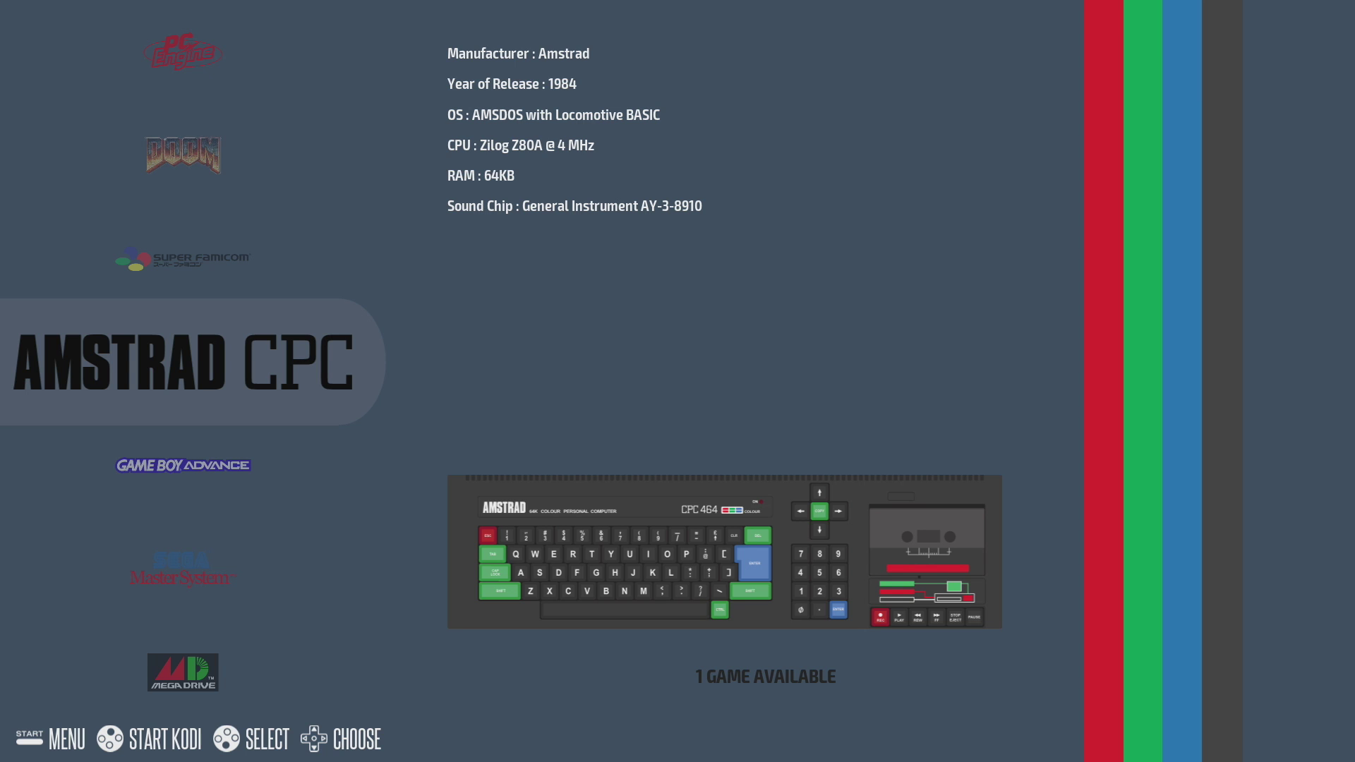
- Open the Nintendo 64 game list and browse a few games before returning to the systems
key(Up)
key(Up)
key(Up)
key(Up)
key(Up)
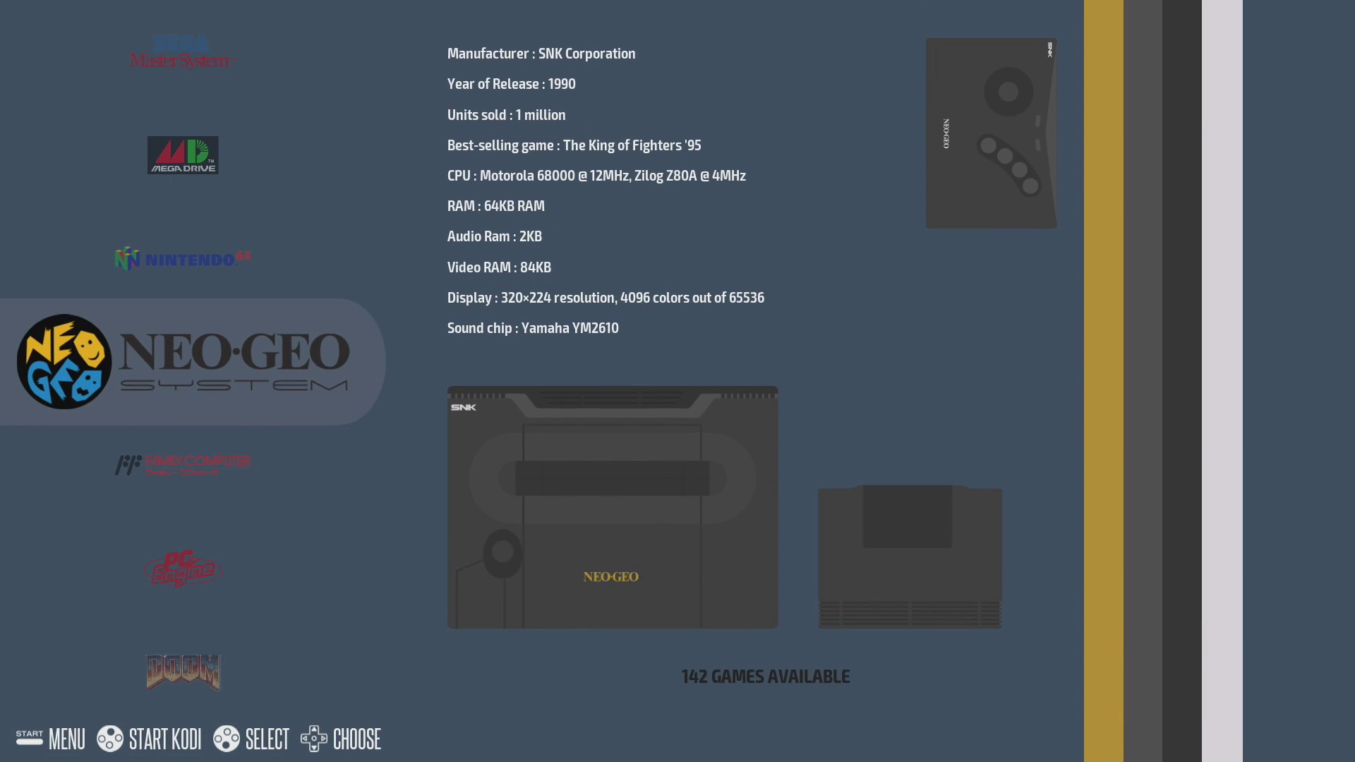
key(Up)
key(Return)
key(Down)
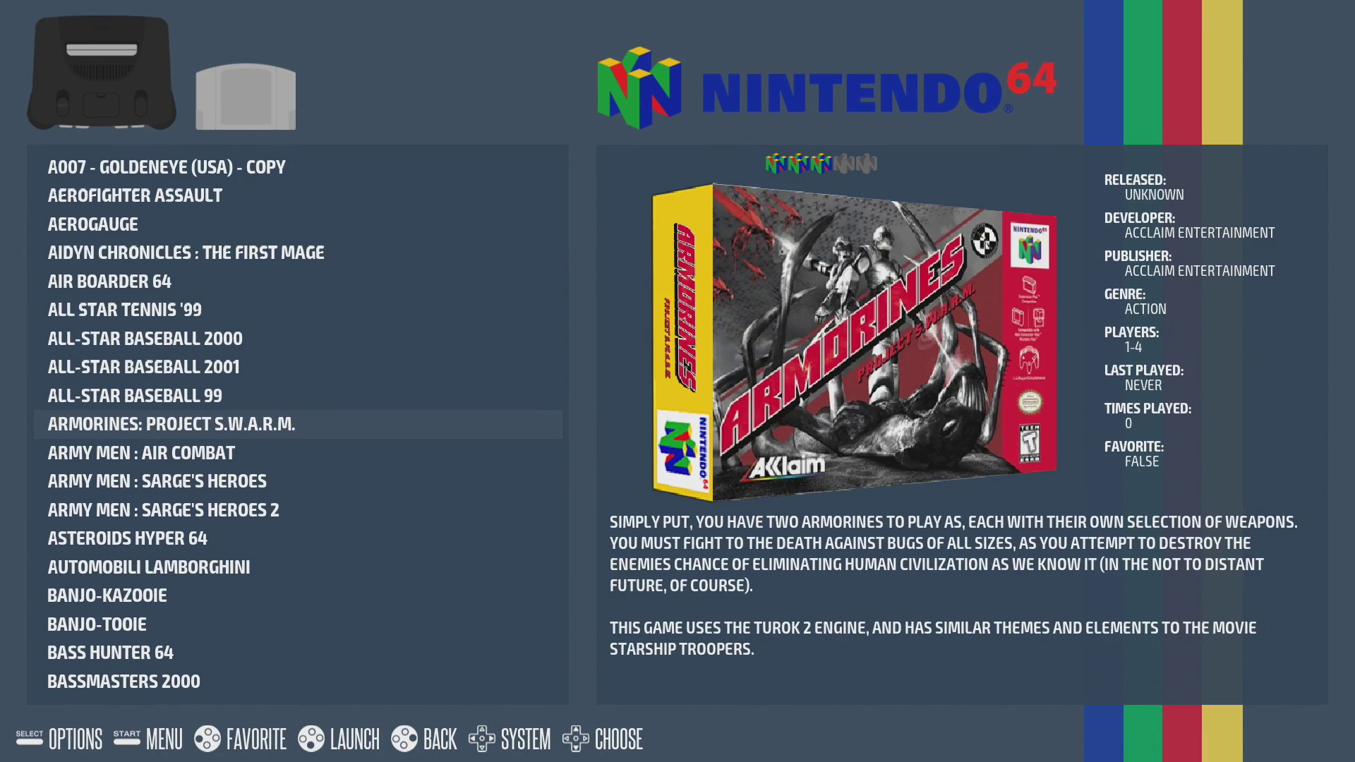
key(Up)
key(Up)
key(Up)
key(Up)
key(Up)
key(Up)
key(Up)
key(Up)
key(Up)
key(Up)
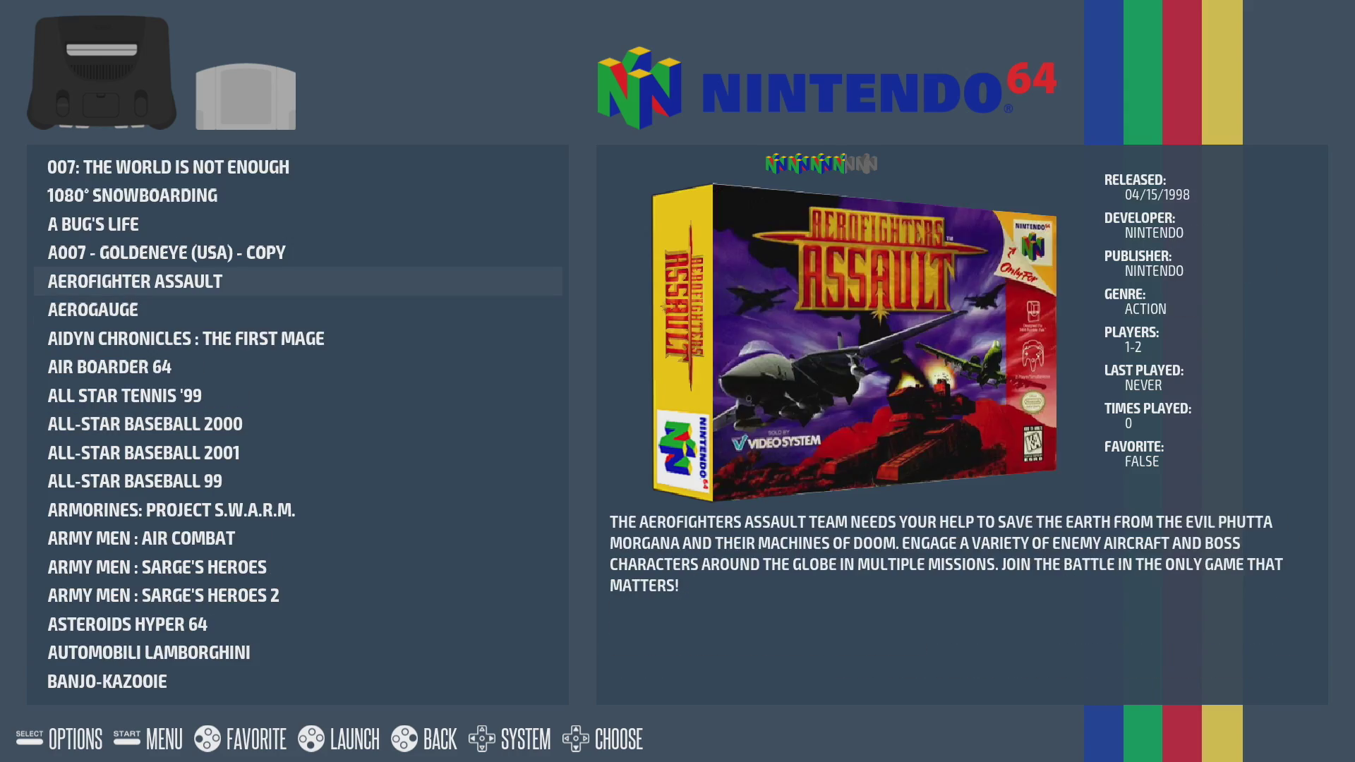
key(Escape)
- Open the PC Engine game list and browse it, including 1943 Kai and After Burner II
key(Up)
key(Up)
key(Up)
key(Up)
key(Up)
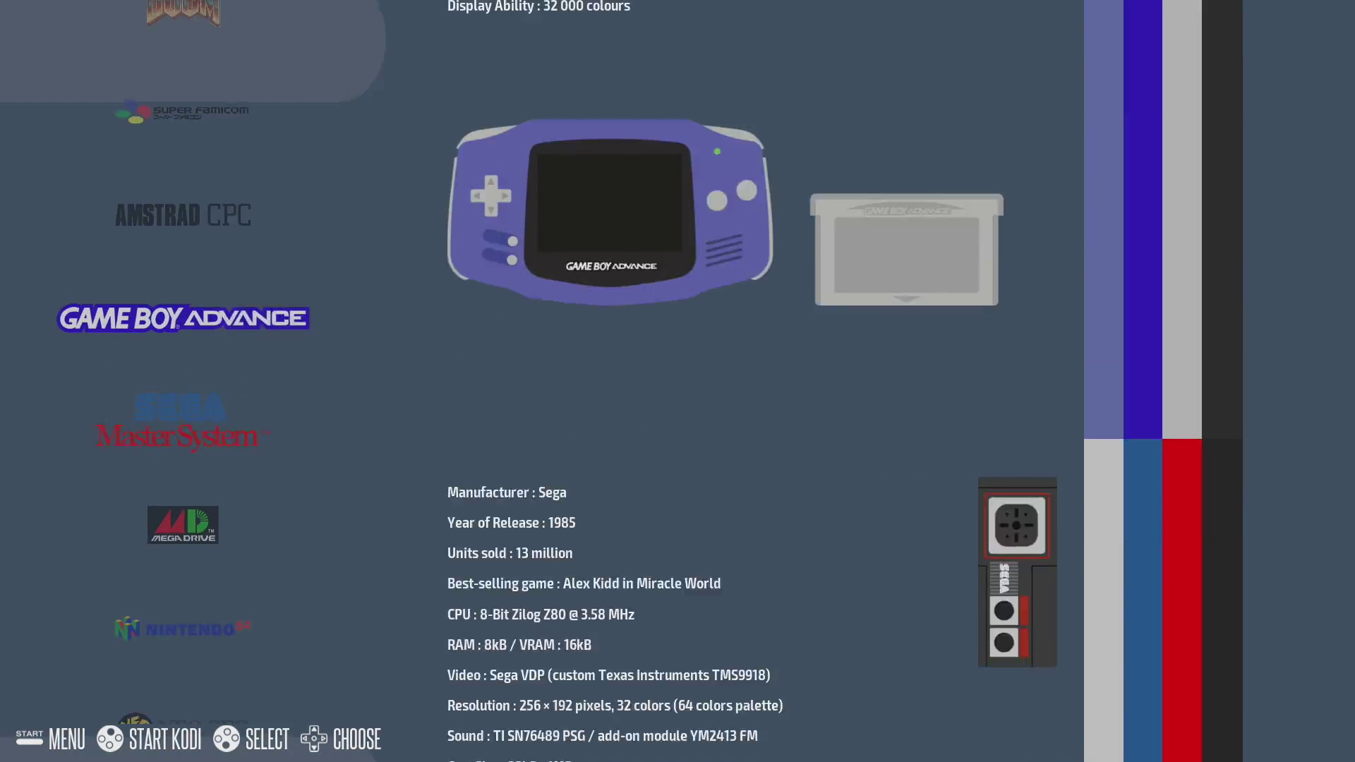
key(Up)
key(Up)
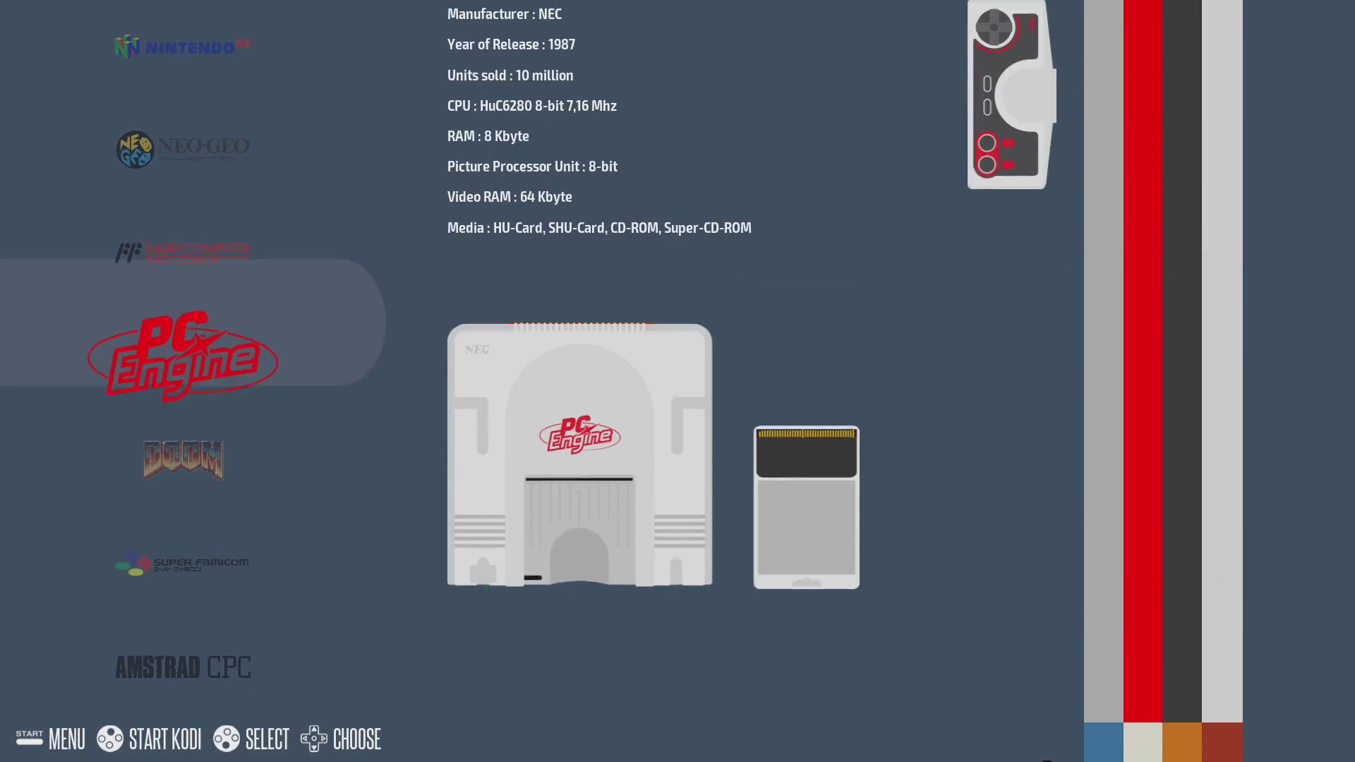
key(Return)
key(Down)
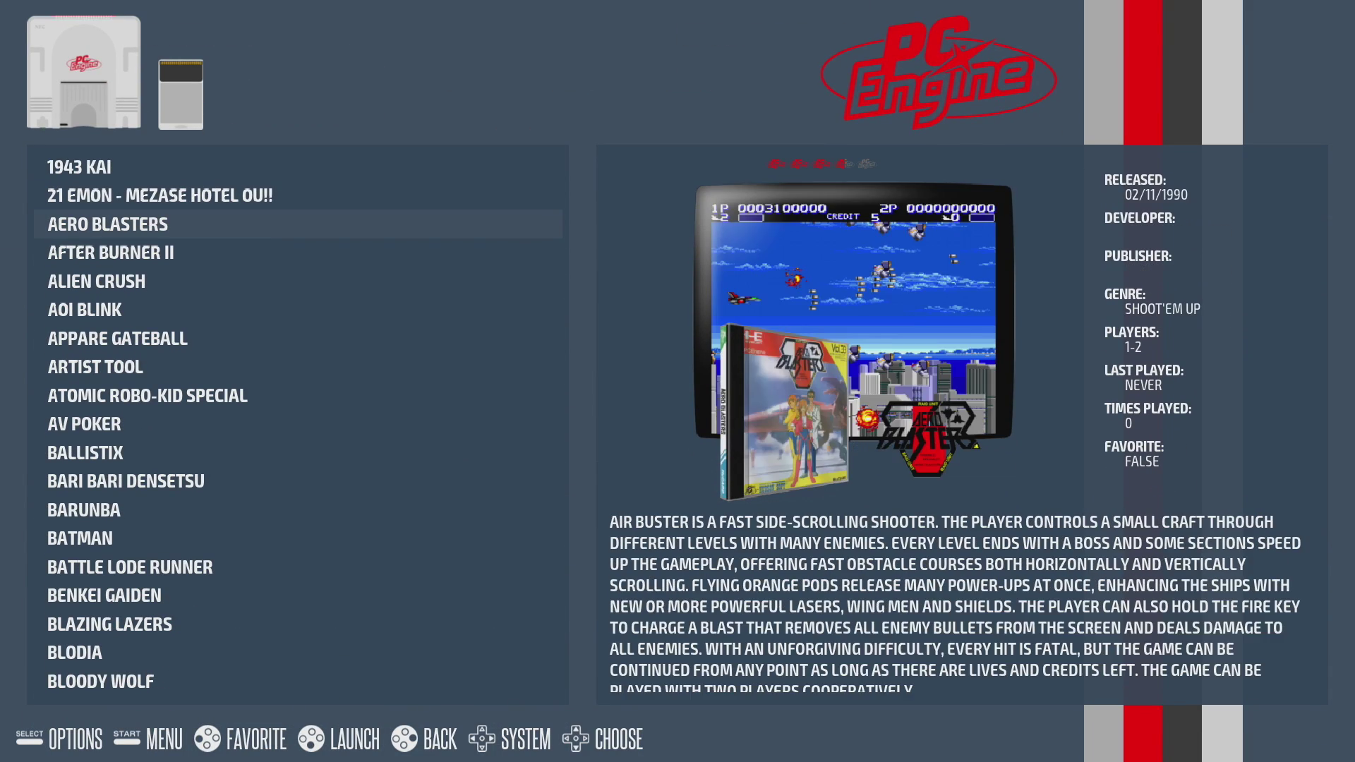
key(Down)
key(Down)
key(Up)
key(Up)
key(Up)
key(Up)
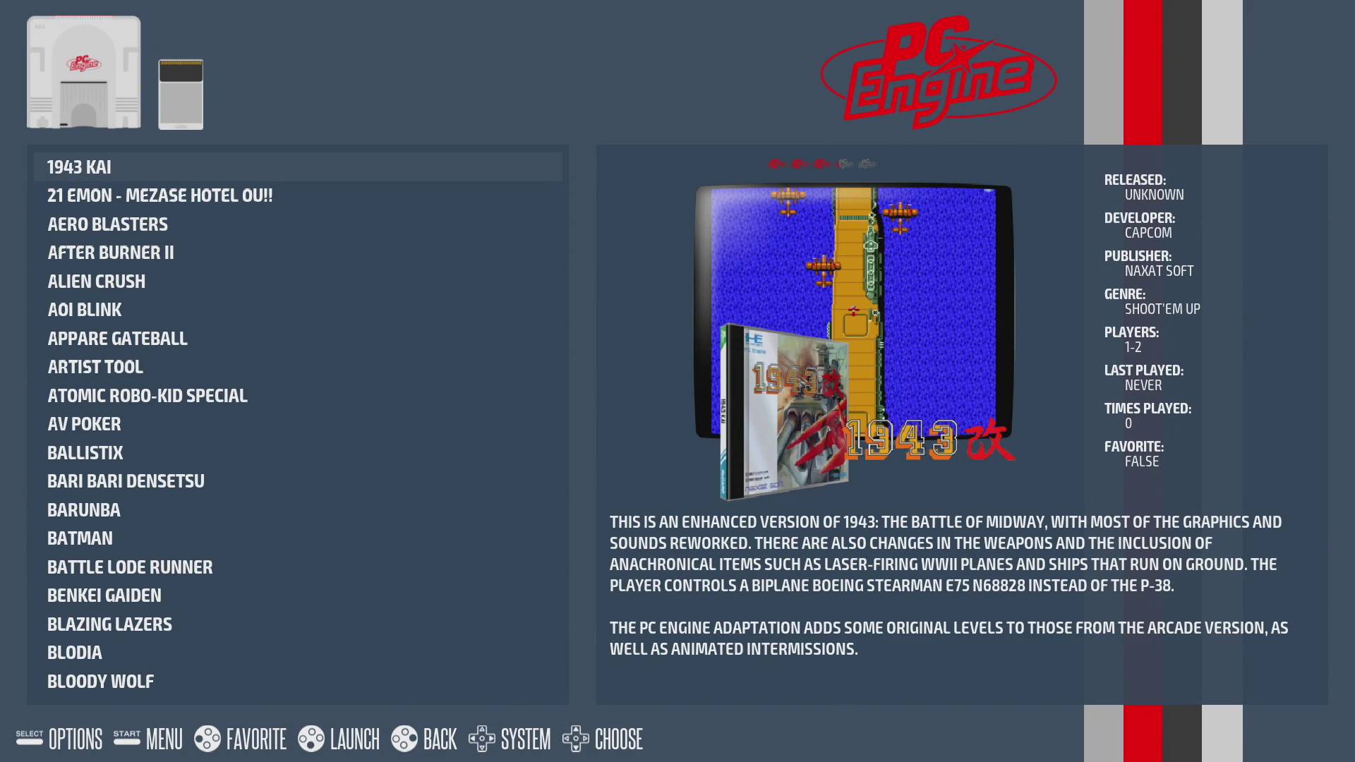
key(Down)
key(Down)
key(Down)
key(Up)
key(Up)
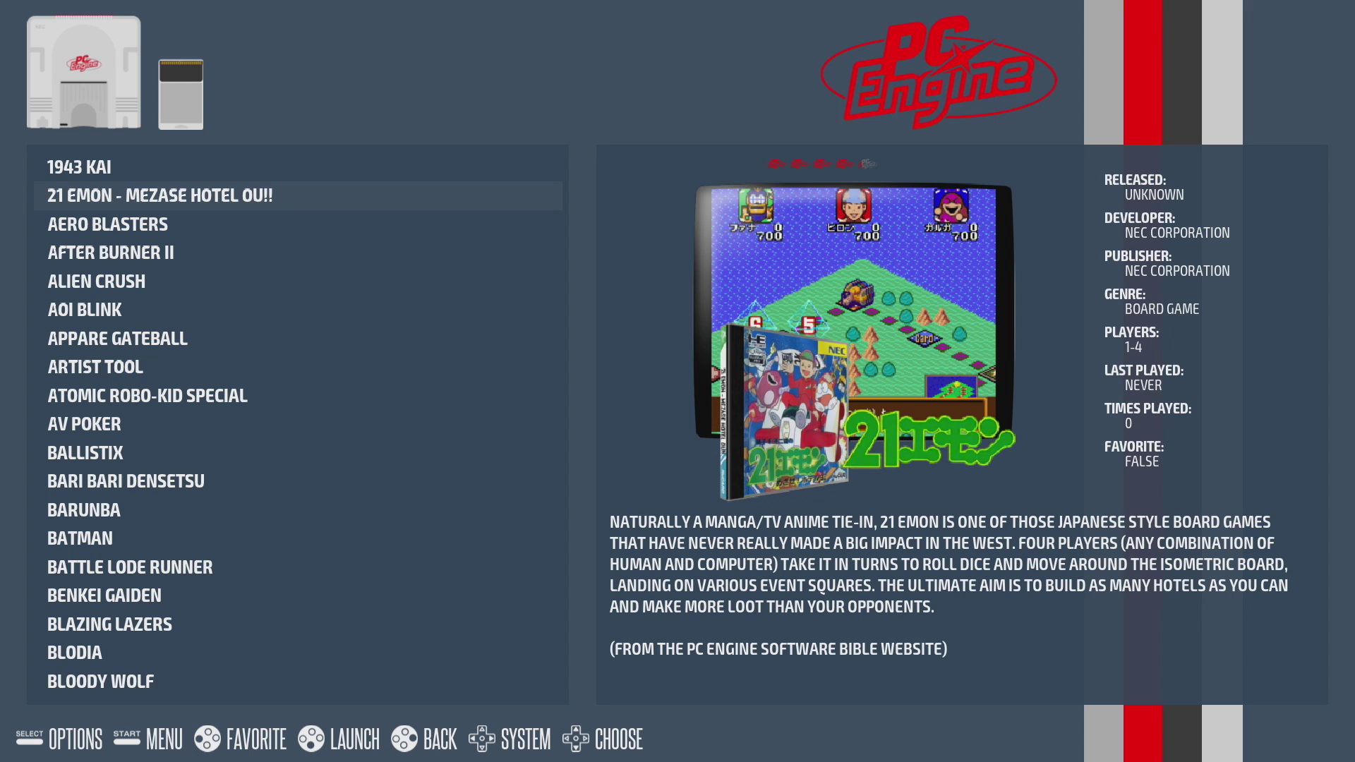
key(Down)
key(Down)
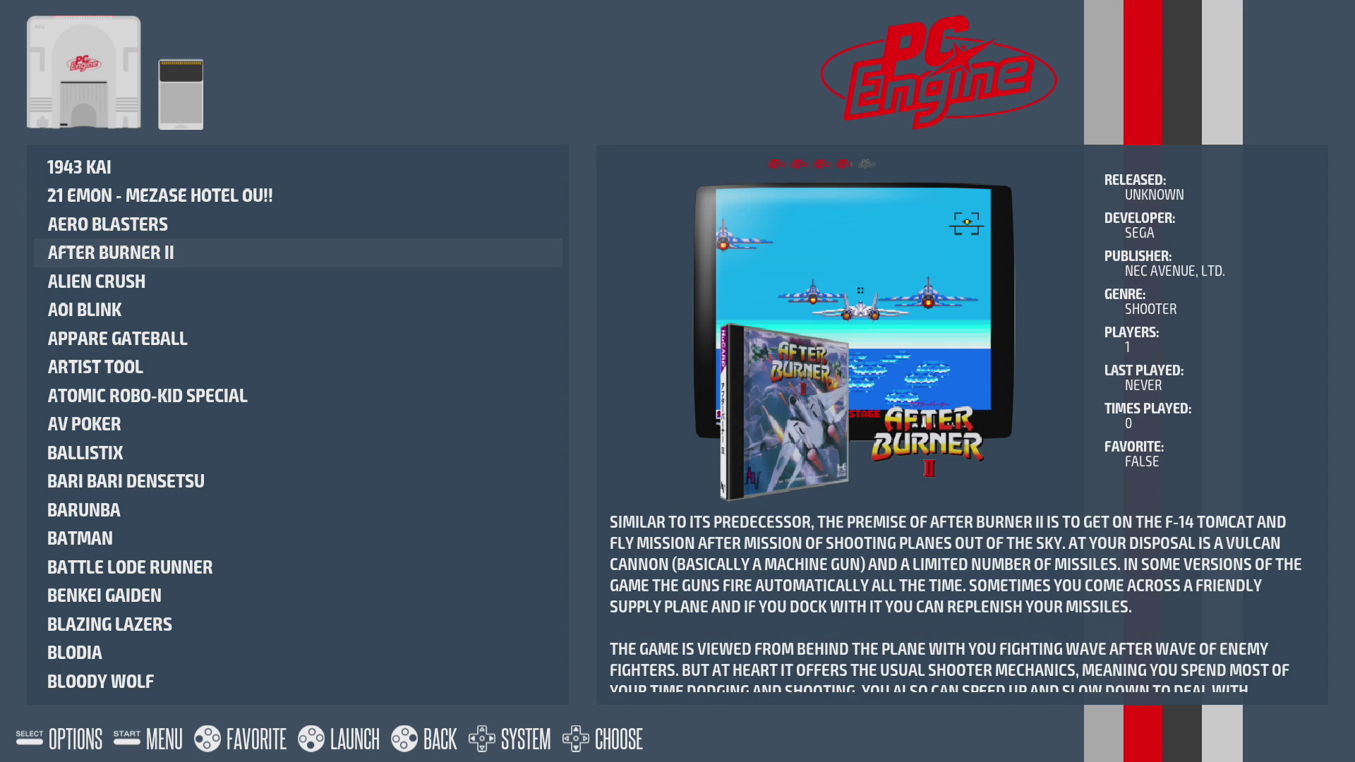
key(Down)
key(Down)
key(Down)
key(Down)
key(BackSpace)
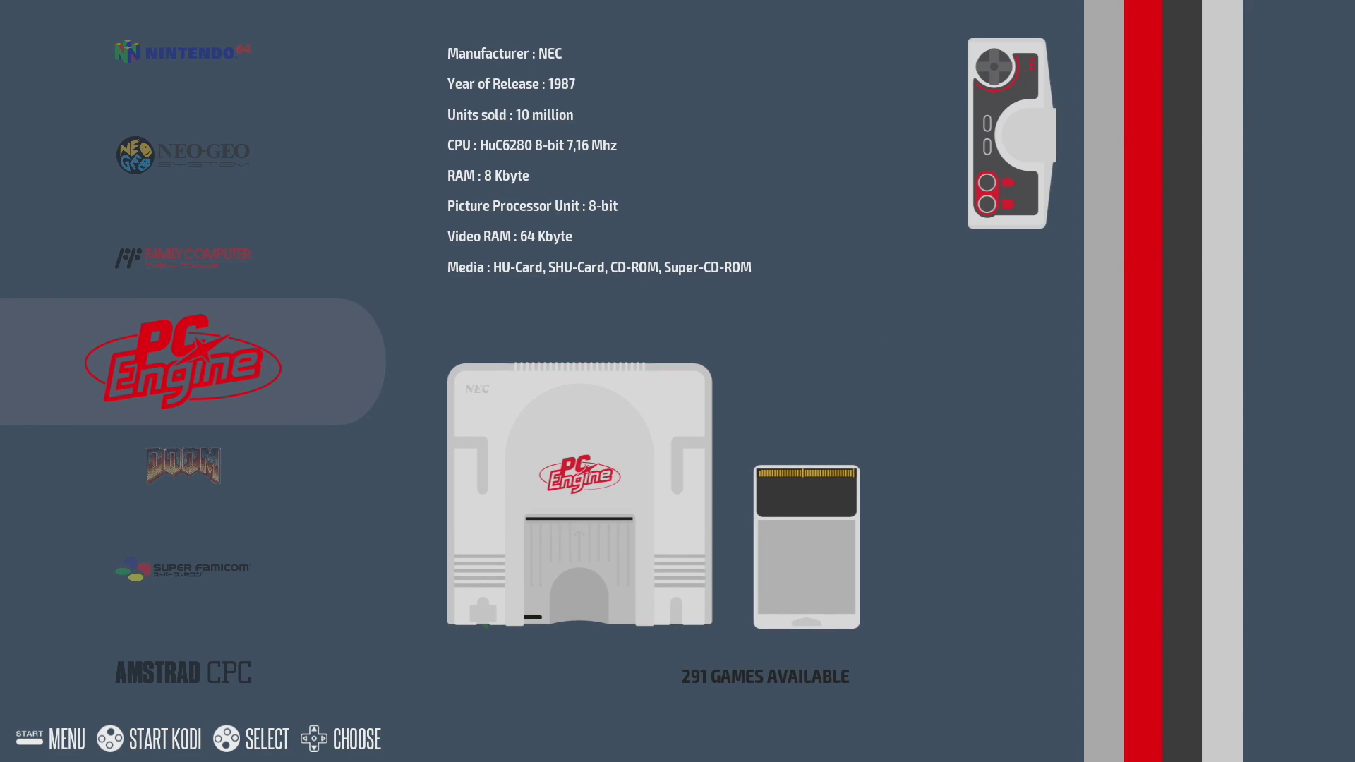
- Scroll the system carousel from Neo Geo through PC Engine down to Mega Drive
key(Up)
key(Up)
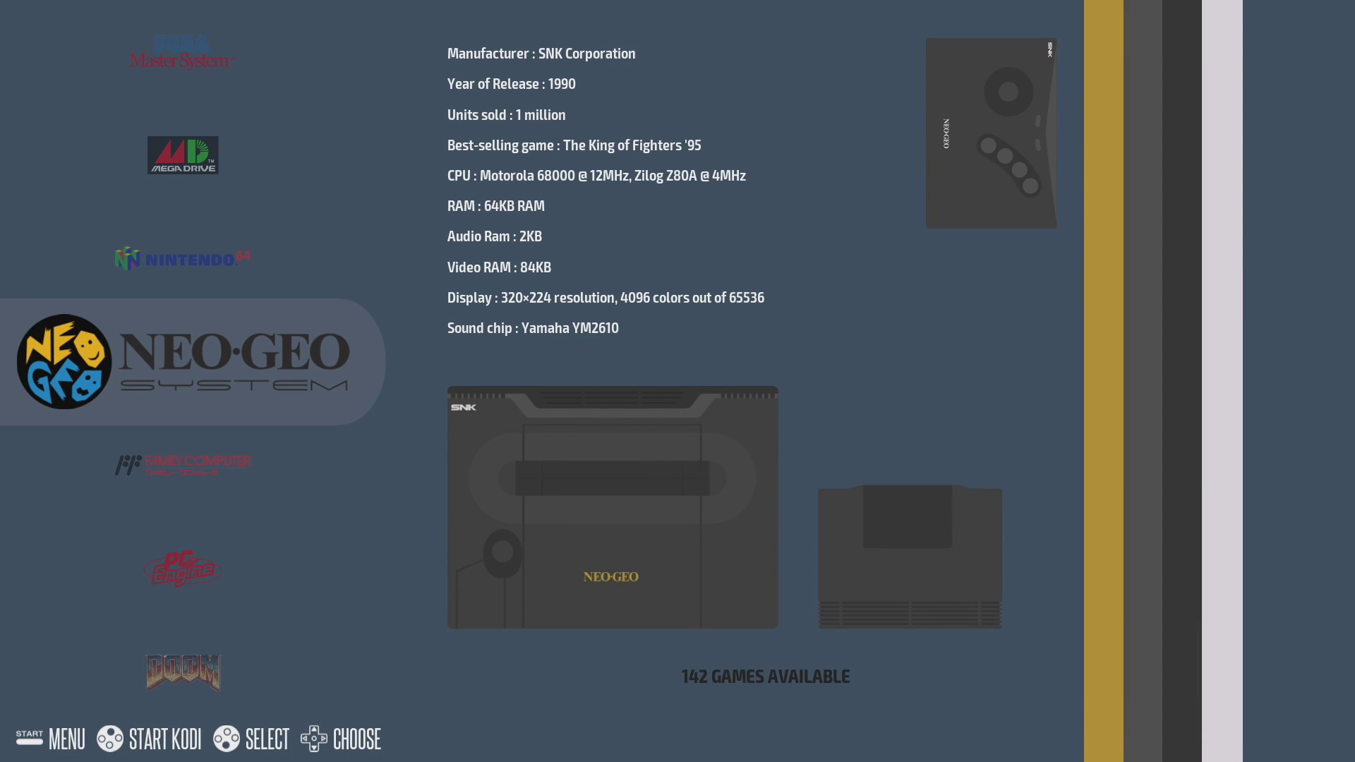
key(Down)
key(Down)
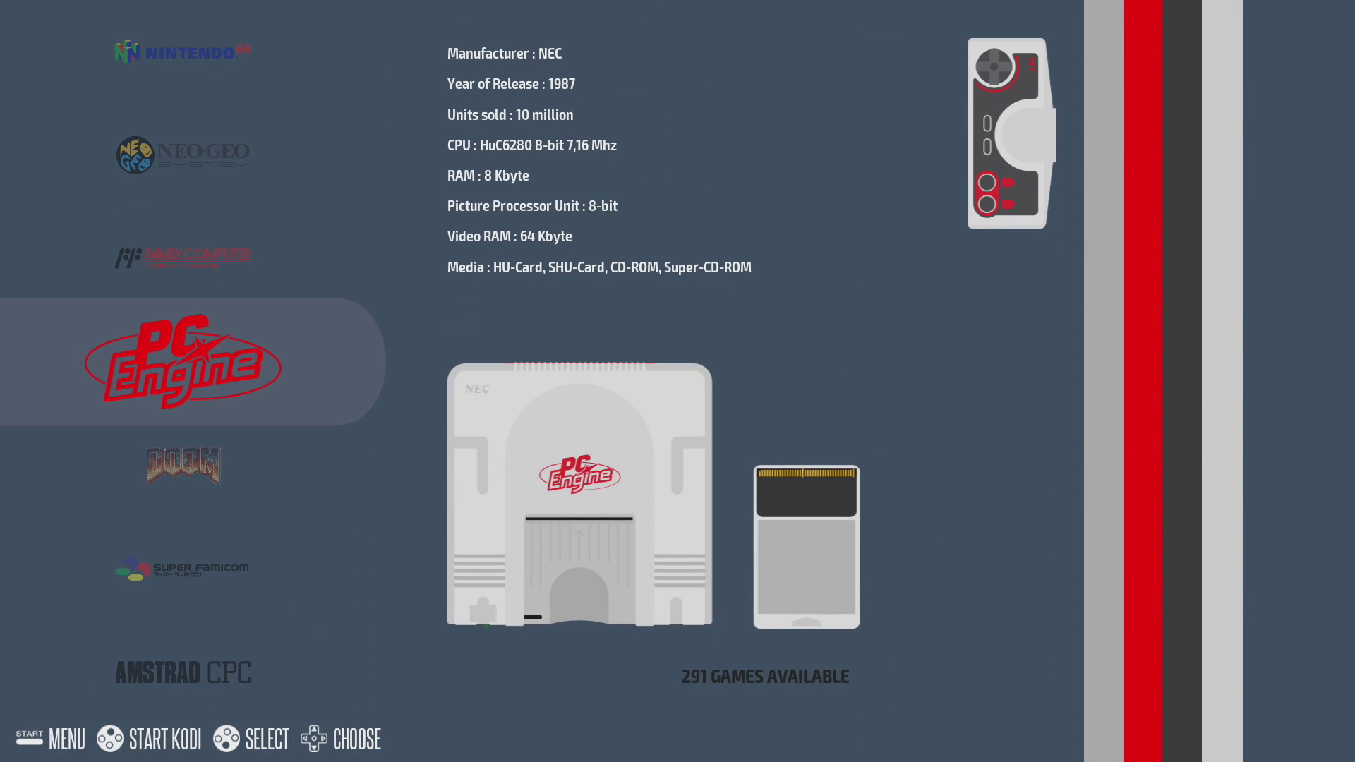
key(Down)
key(Down)
key(Down)
key(Down)
key(Down)
key(Down)
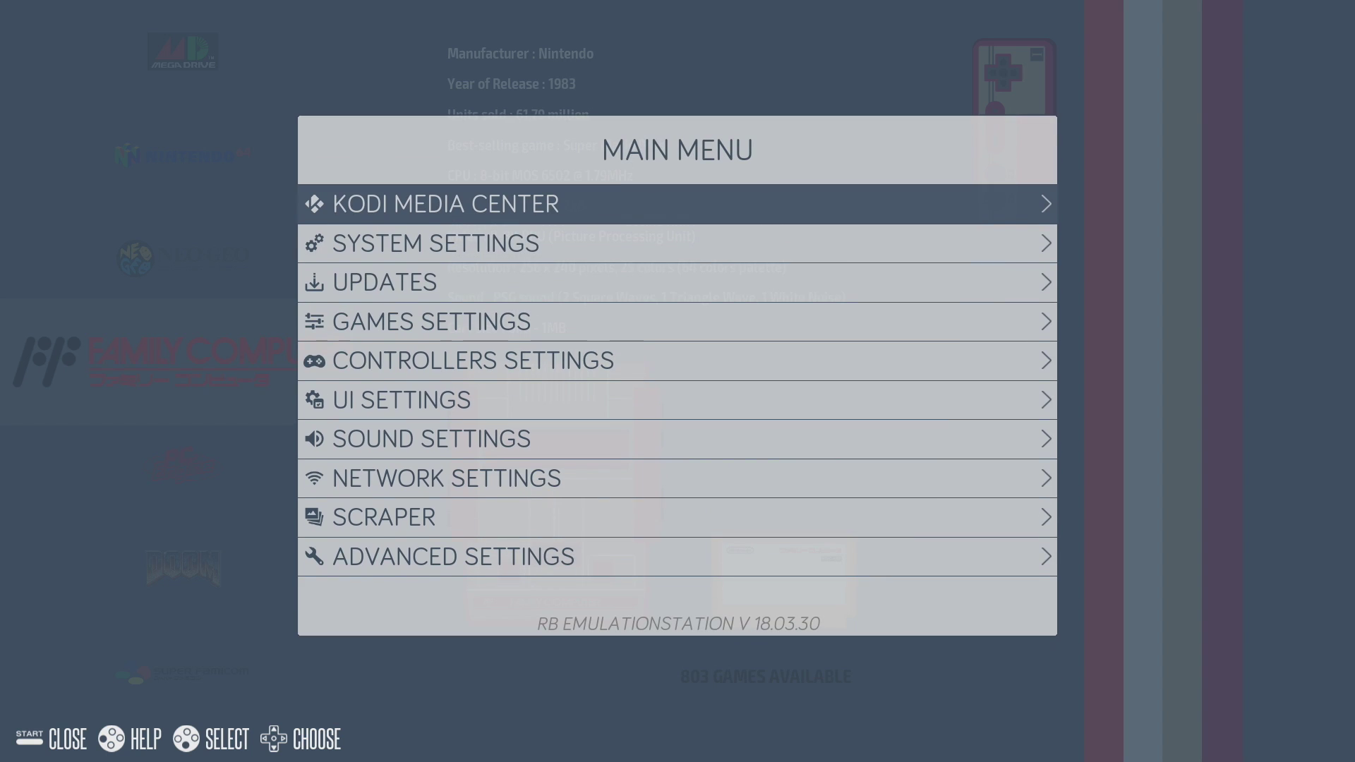
- Bring up the settings menu and open the UI settings
key(Down)
key(Down)
key(Up)
key(Up)
key(Down)
key(Down)
key(Down)
key(Down)
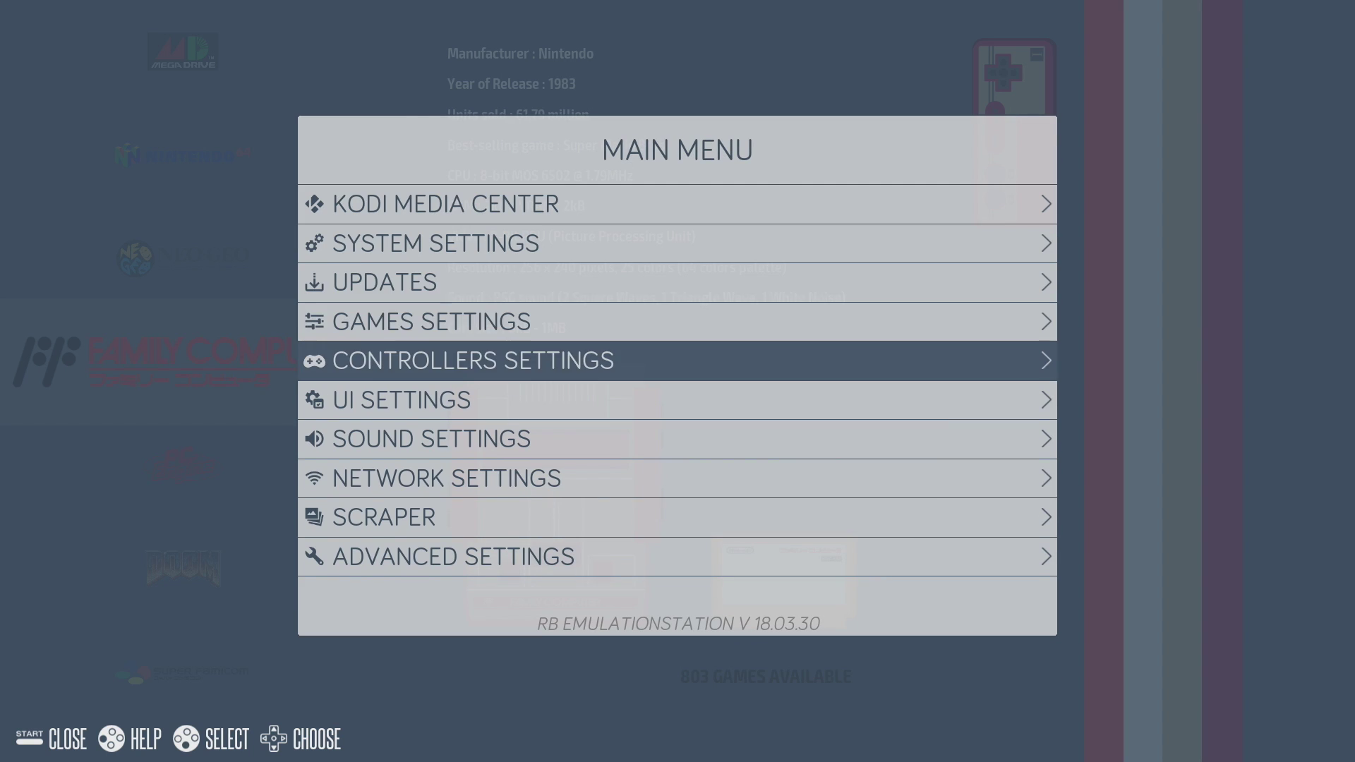
key(Down)
key(Return)
key(Down)
key(Down)
key(Down)
key(Down)
key(Down)
key(Down)
key(Down)
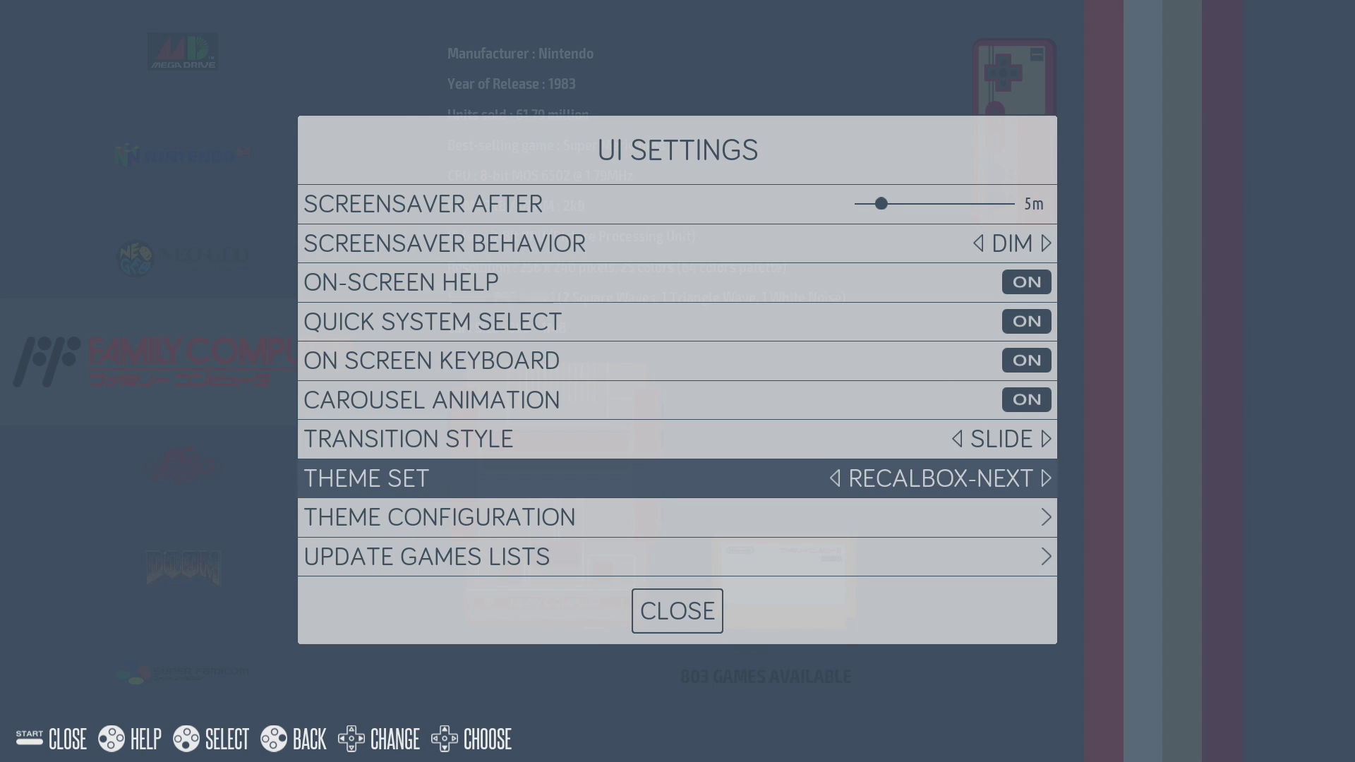
key(Down)
- In Theme Configuration, try other colour sets and keep 1-LIGHT BLUE COLORS
key(Return)
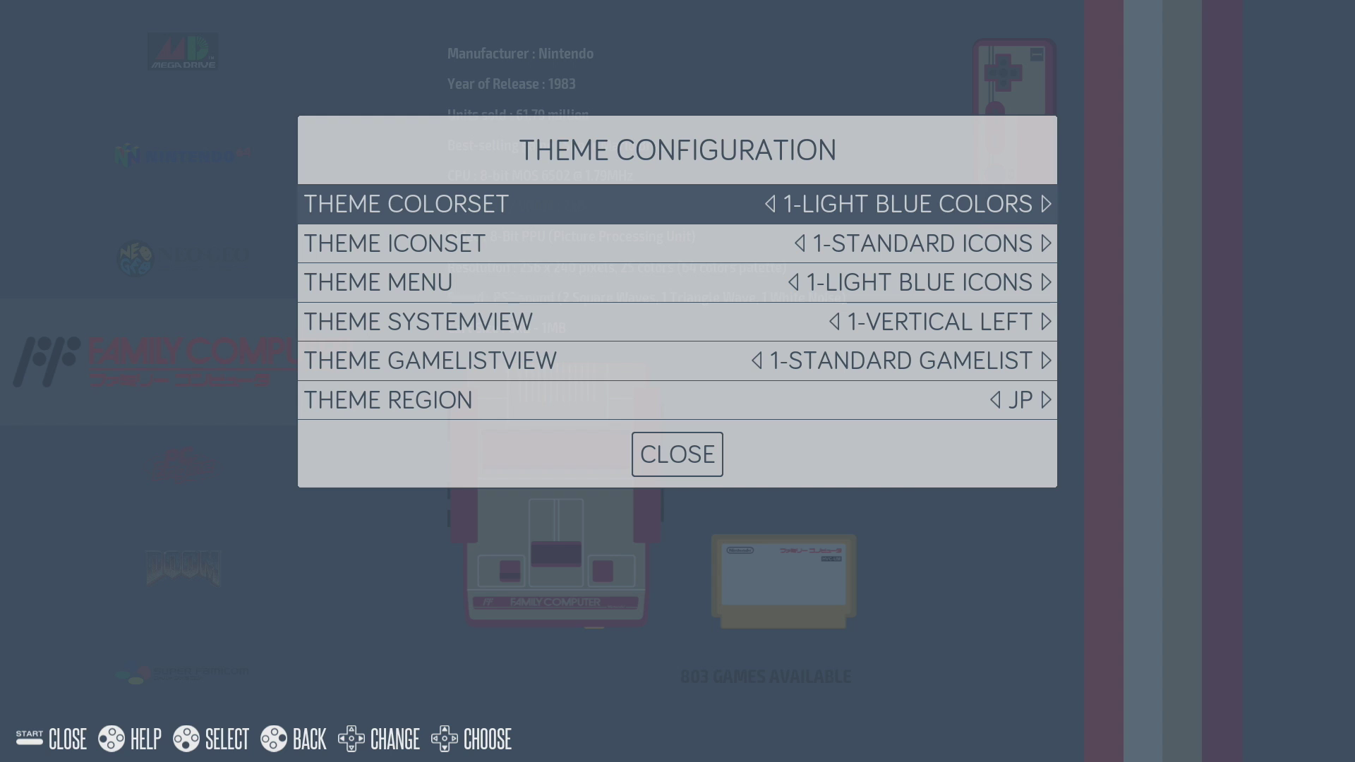
key(Right)
key(Left)
key(Right)
key(Right)
key(Right)
key(Right)
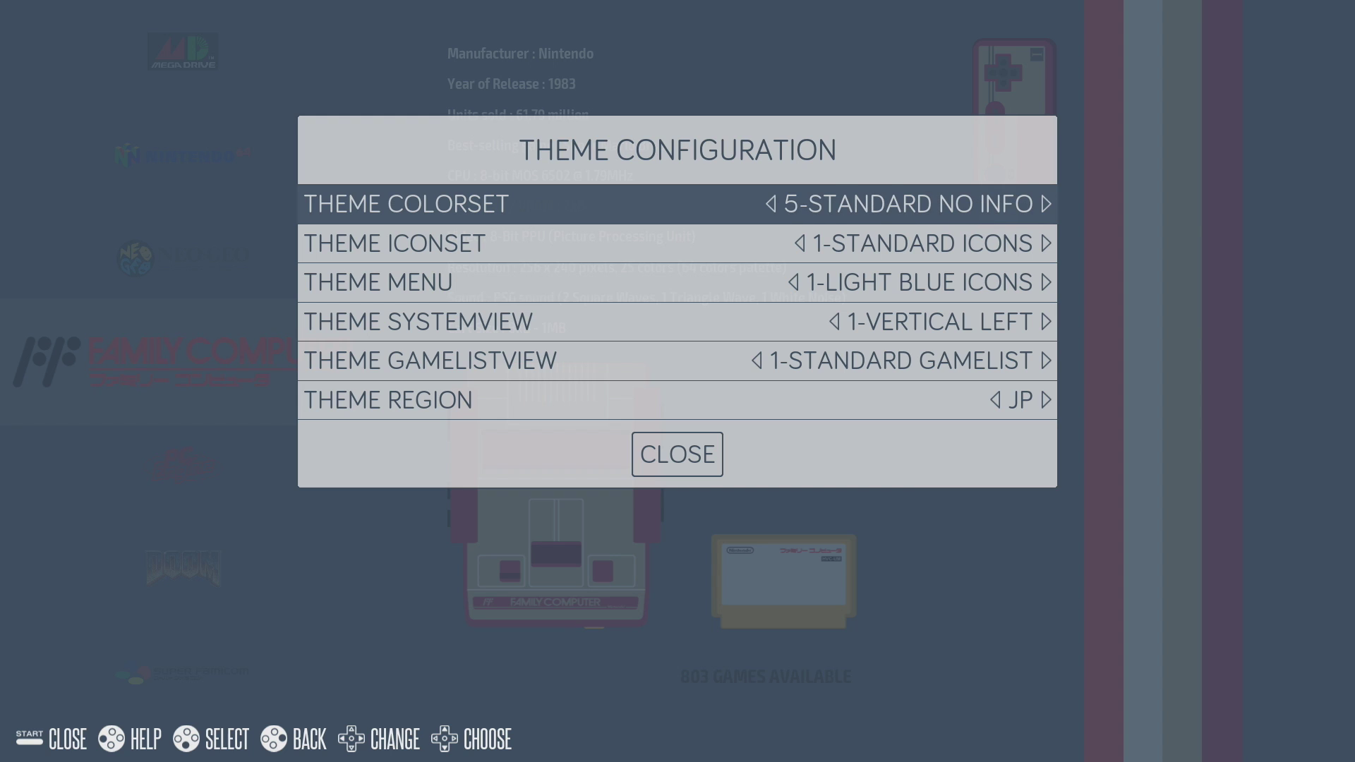
key(Left)
key(Left)
key(Right)
key(Right)
key(Right)
key(Right)
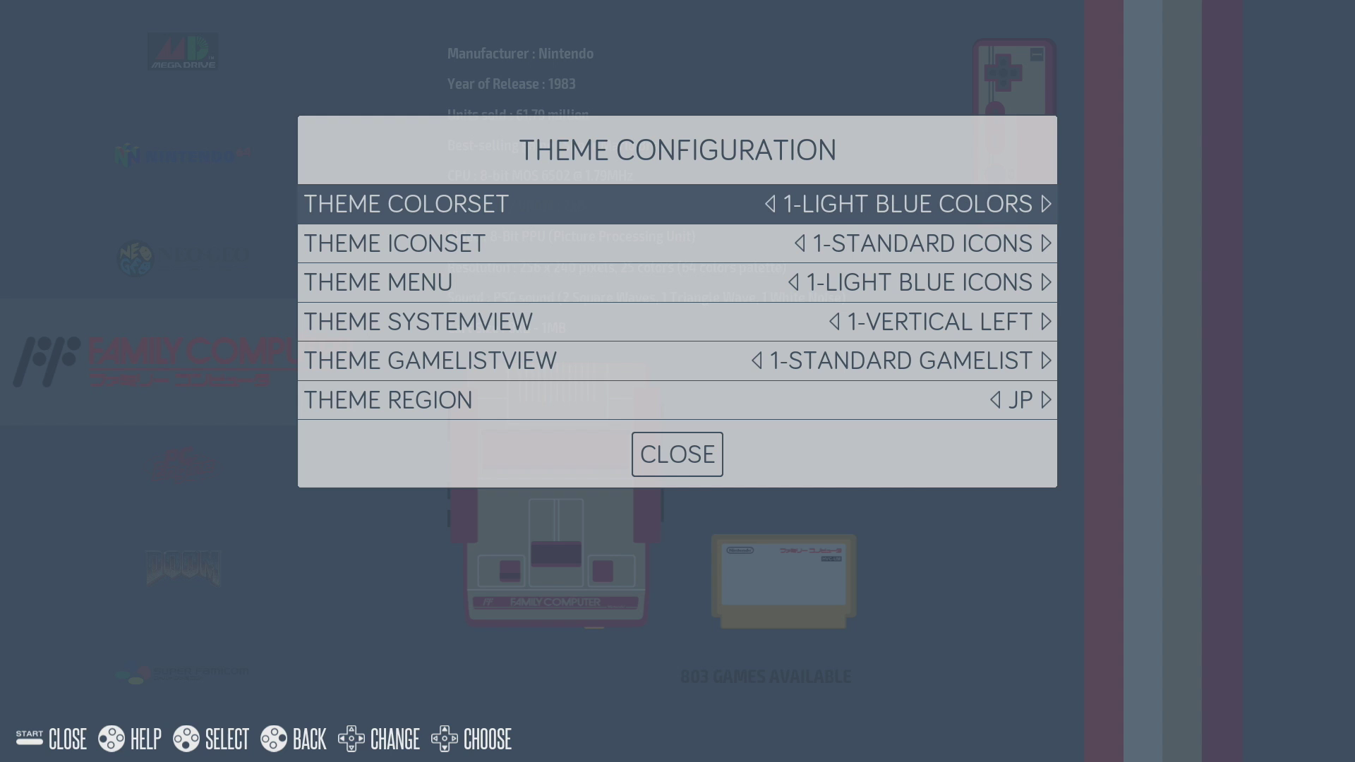
key(Down)
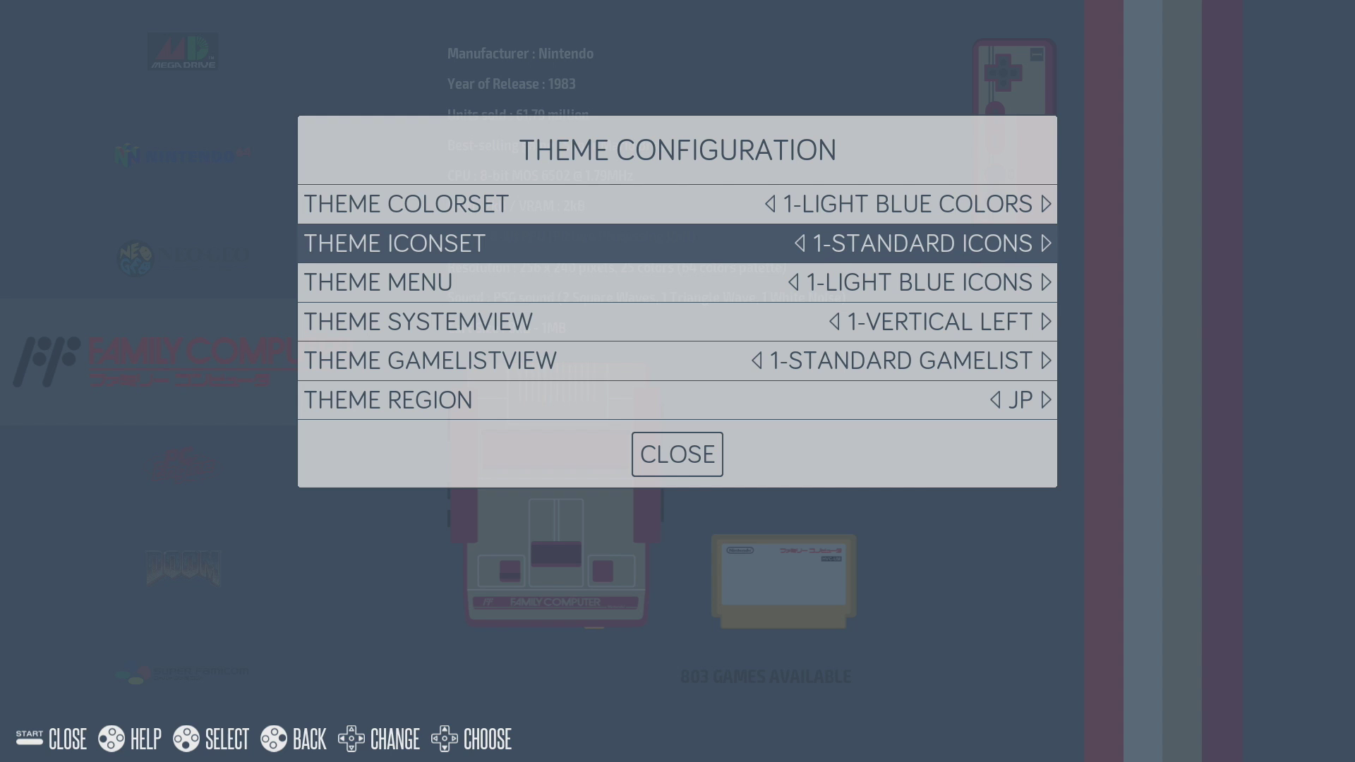
- Set the theme icon set to 5-PSX after trying SNES, SNES ALT and XBOX
key(Right)
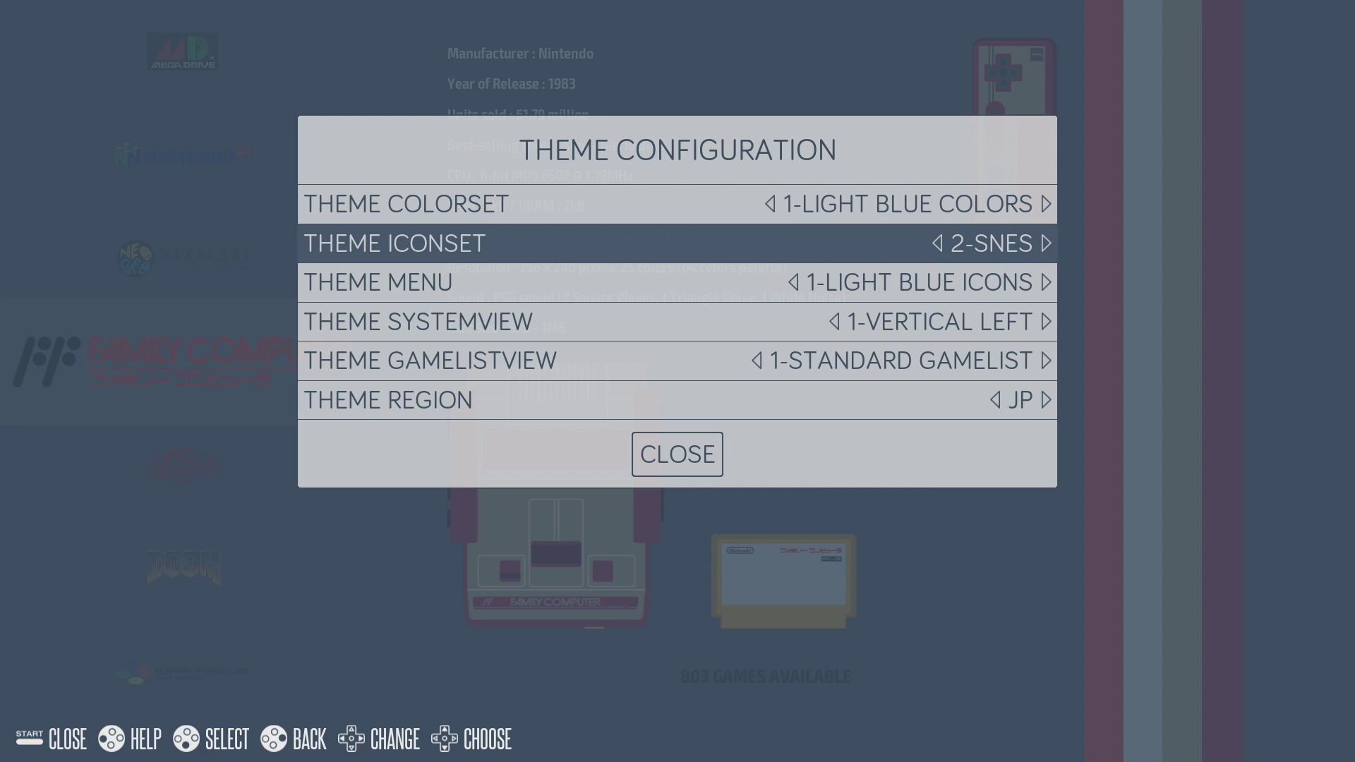
key(Left)
key(Right)
key(Right)
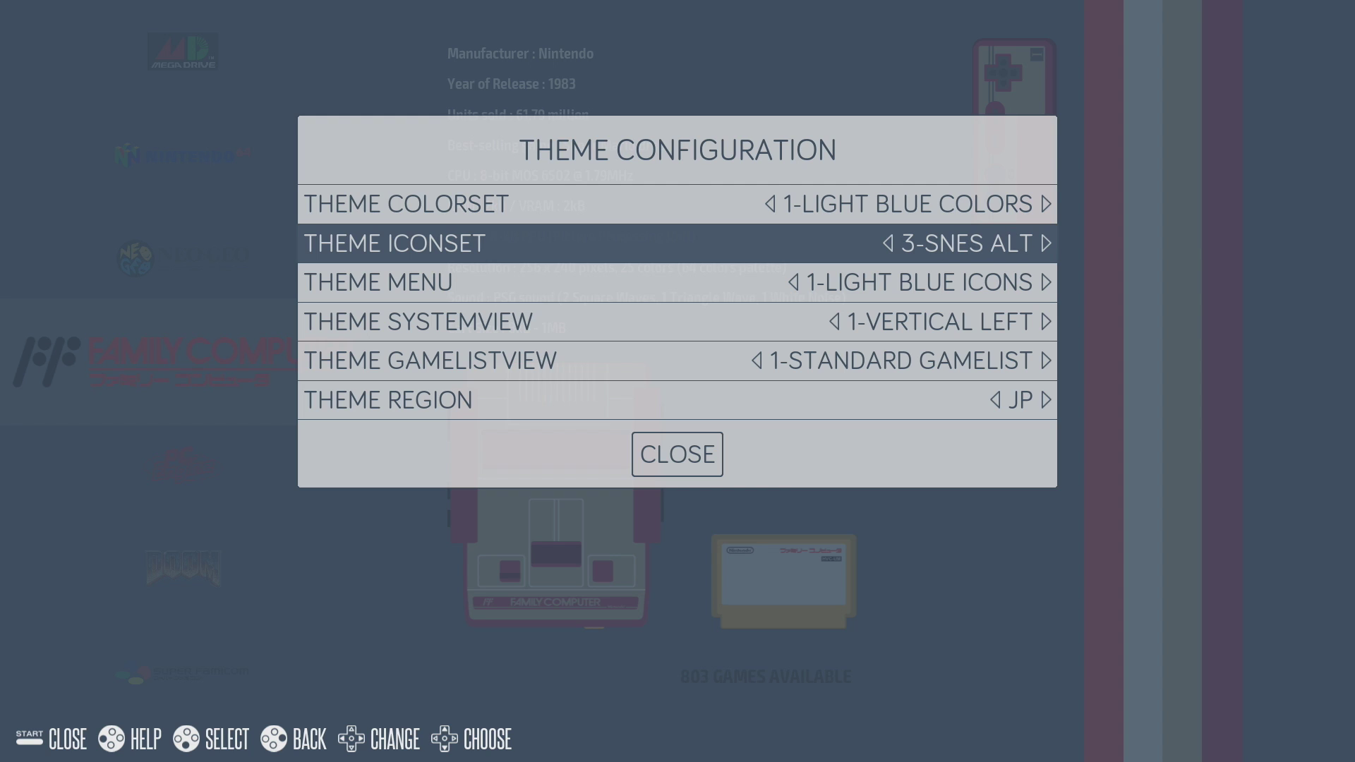
key(Right)
key(Right)
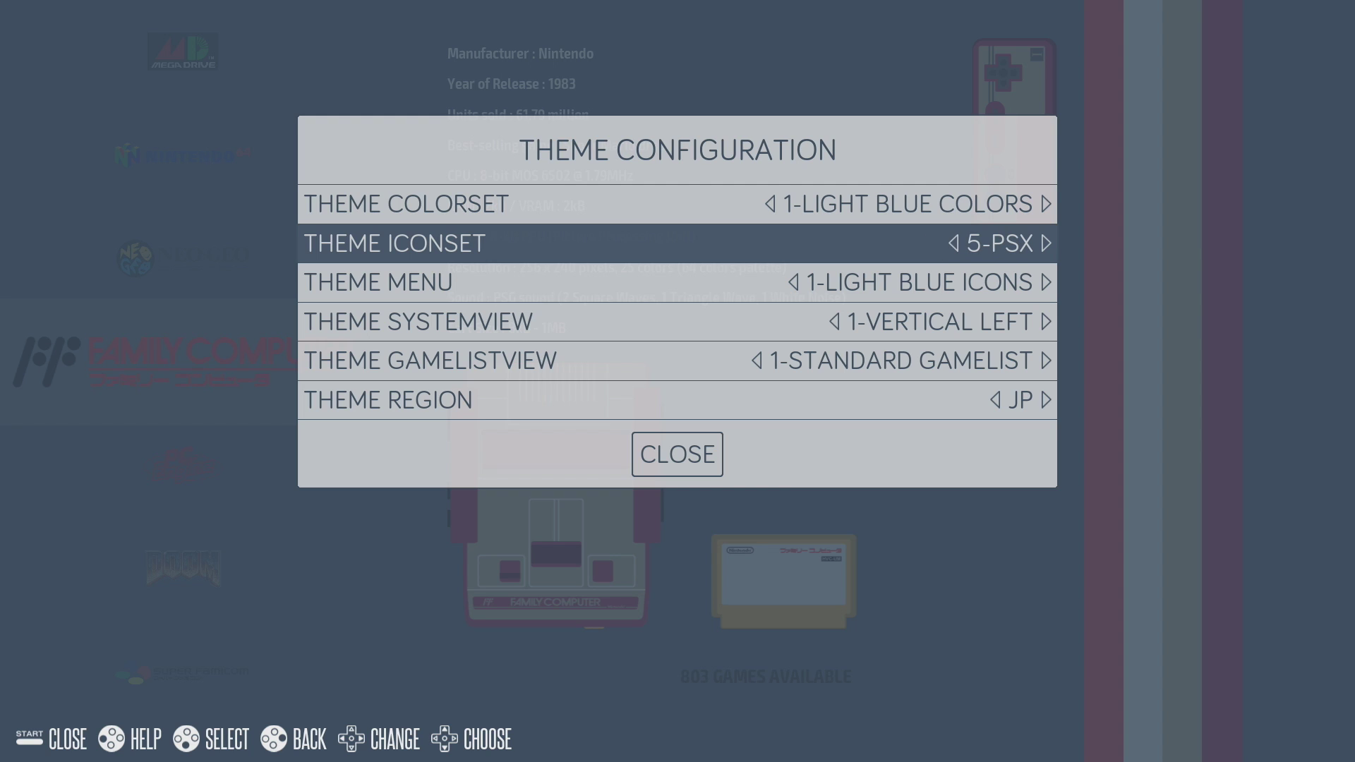
key(Down)
- Keep the 1-LIGHT BLUE ICONS menu style and change the theme region from JP to US
key(Right)
key(Left)
key(Left)
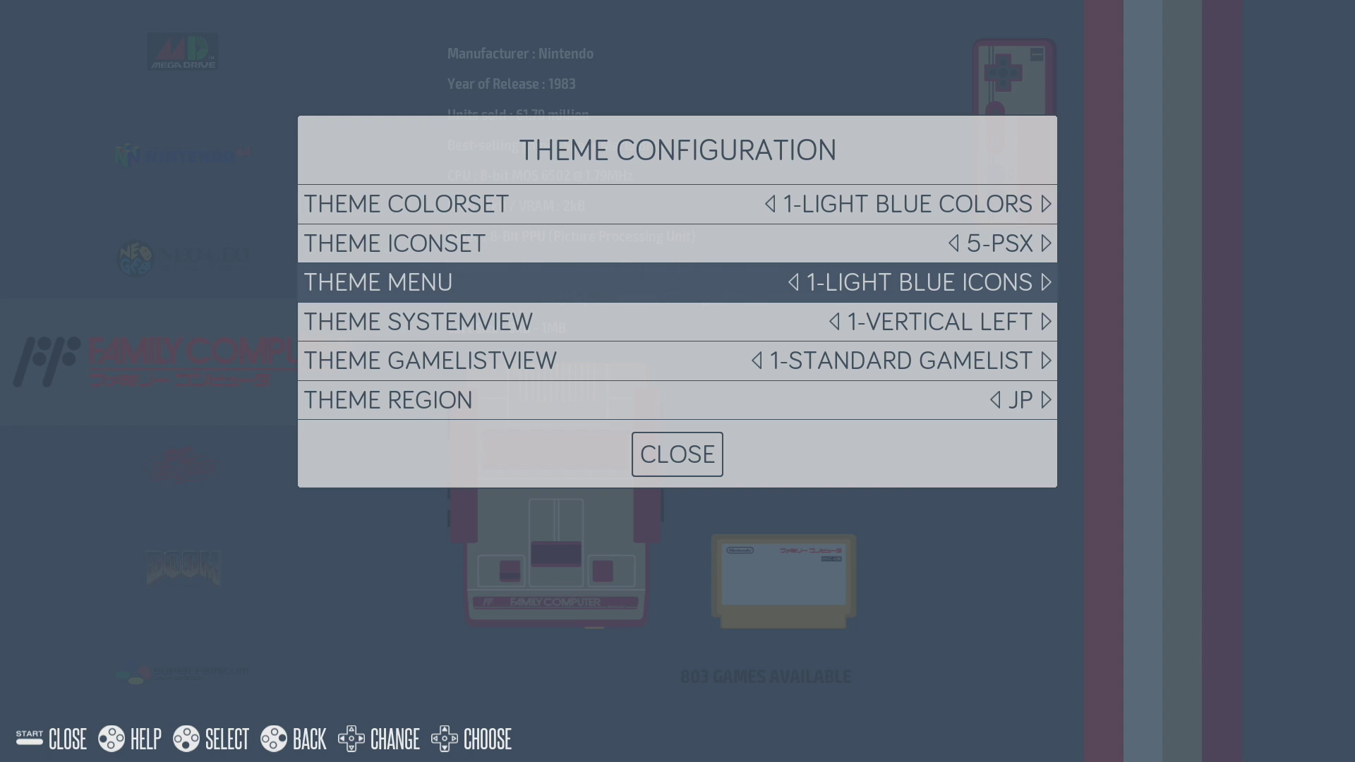
key(Right)
key(Down)
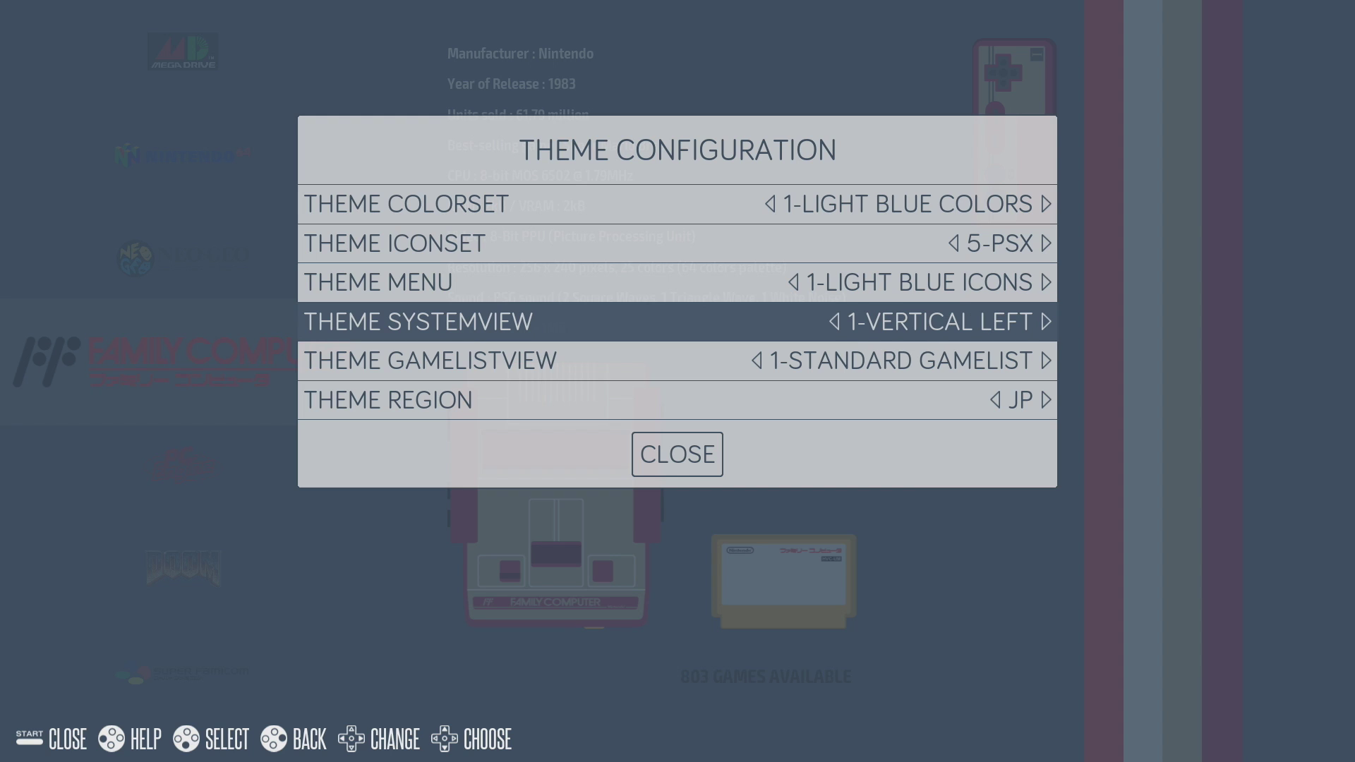
key(Down)
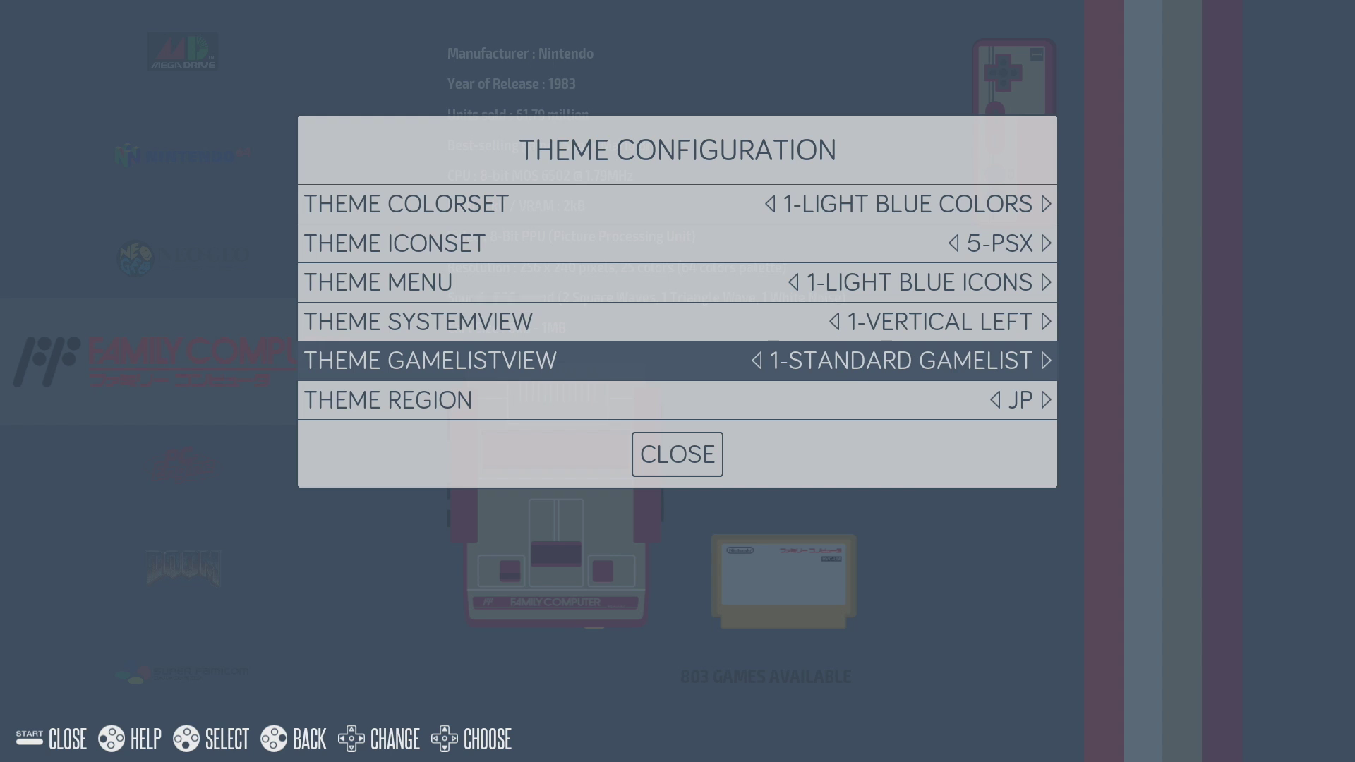
key(Down)
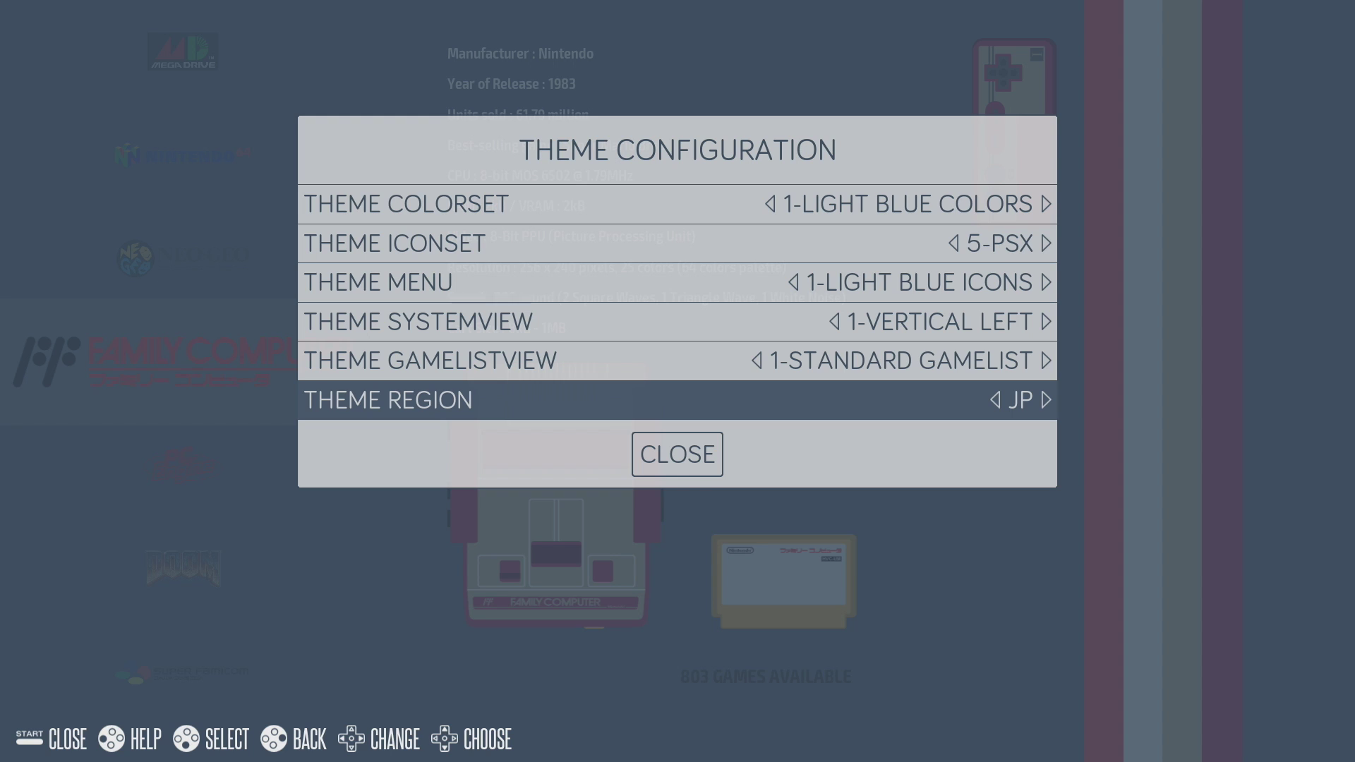
key(Right)
key(Right)
key(Left)
key(Up)
key(Up)
key(Up)
key(Up)
key(Up)
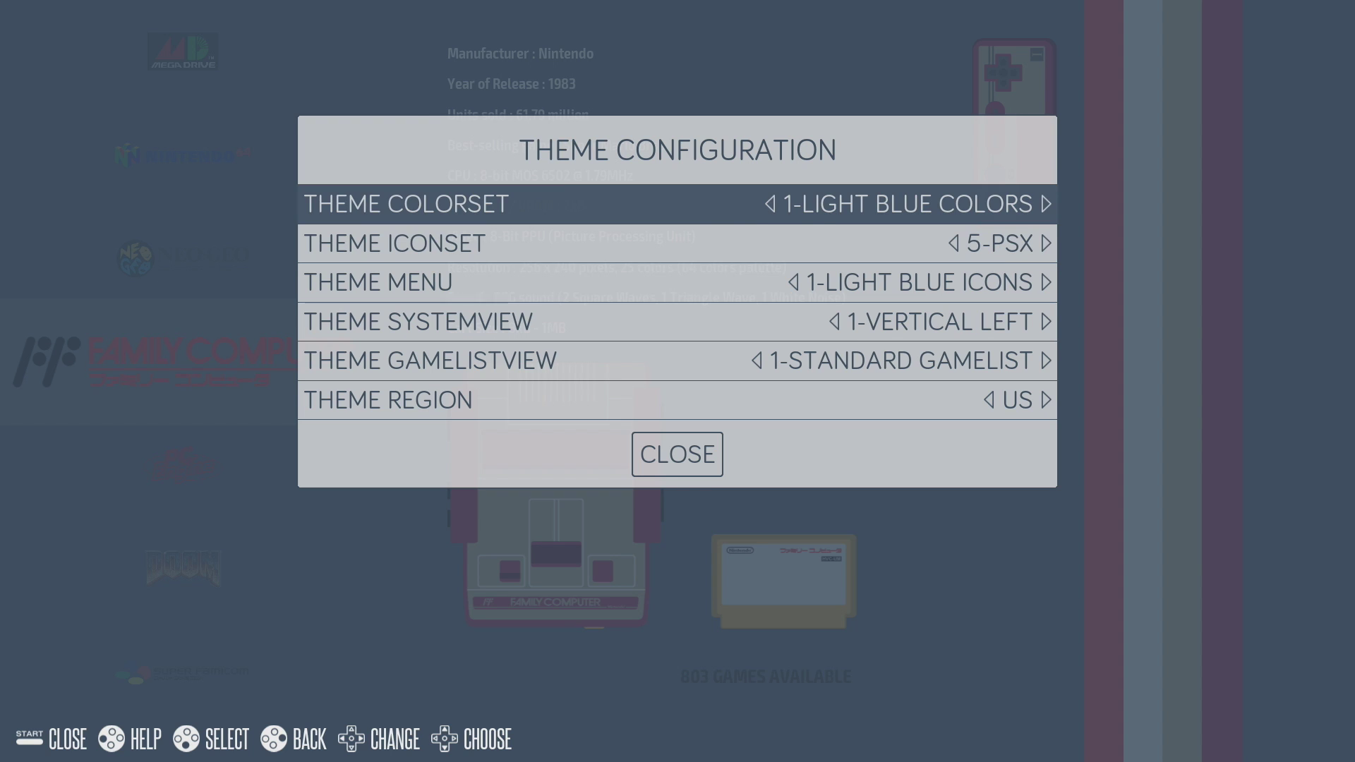
- Close the theme settings and browse Genesis, NES and TurboGrafx-16 with US artwork
key(Down)
key(Down)
key(Down)
key(Down)
key(Down)
key(Down)
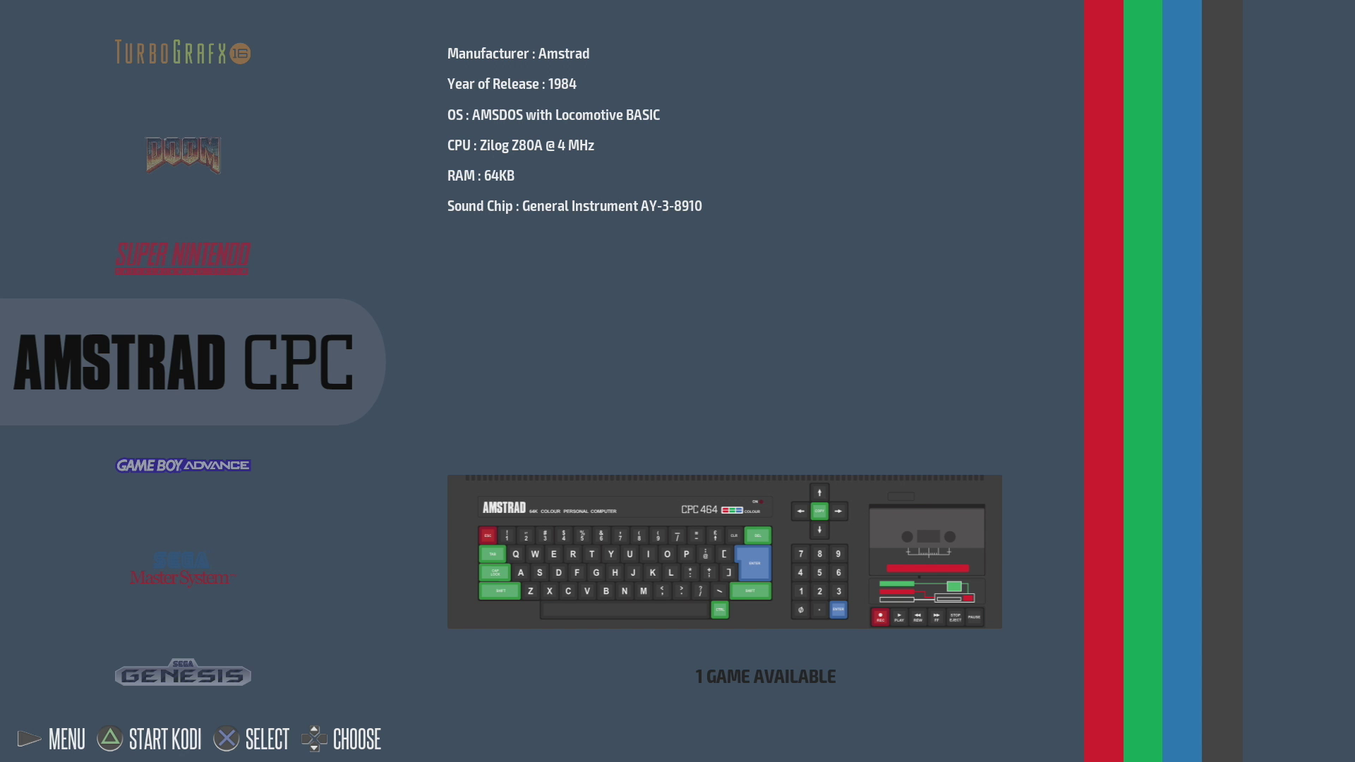
key(Down)
key(Down)
key(Down)
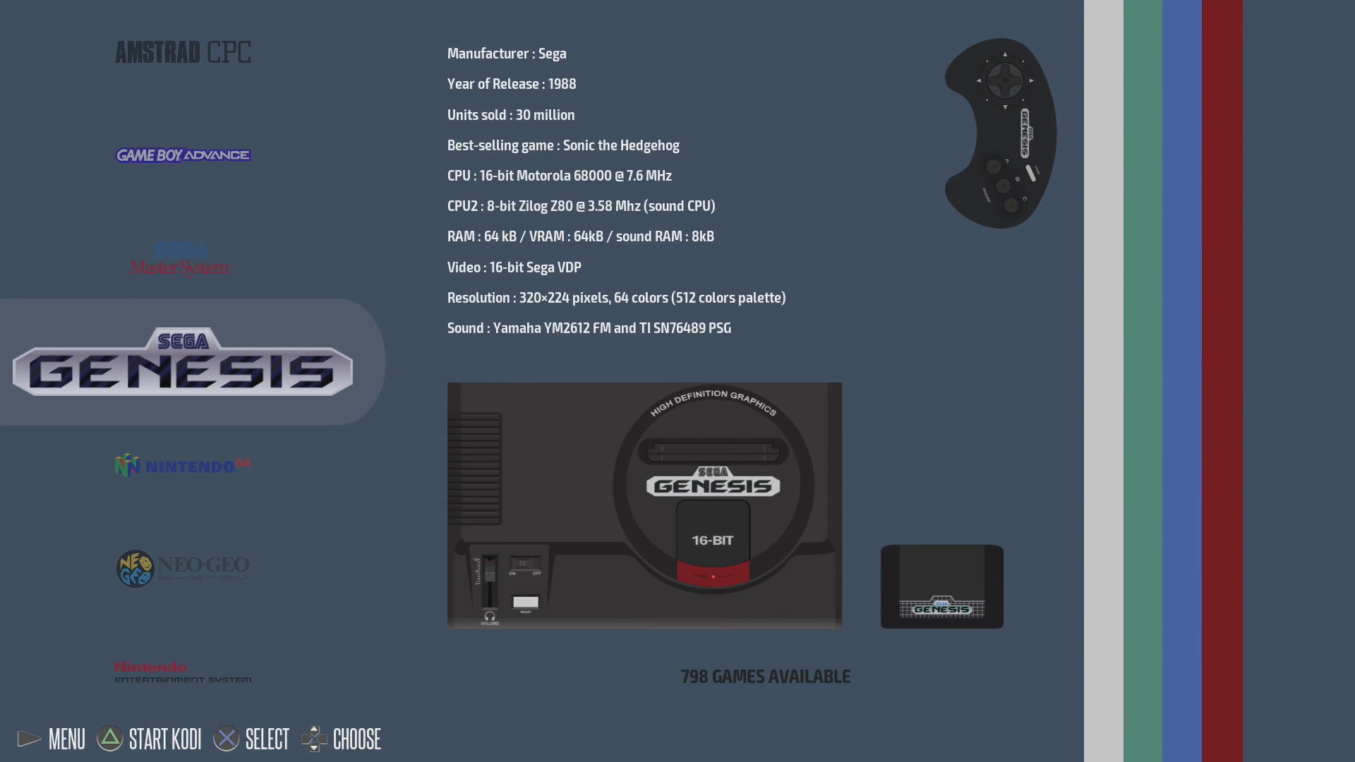
key(Down)
key(Down)
key(Down)
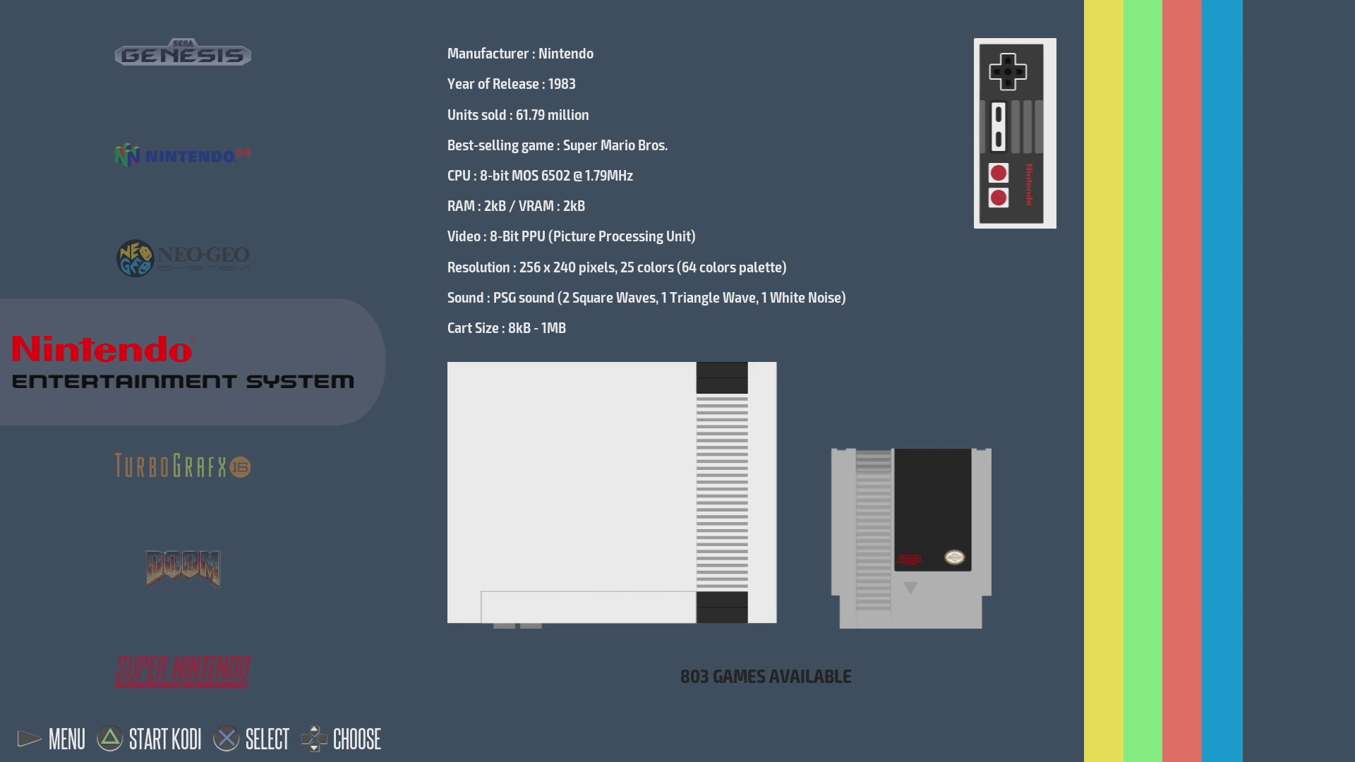
key(Down)
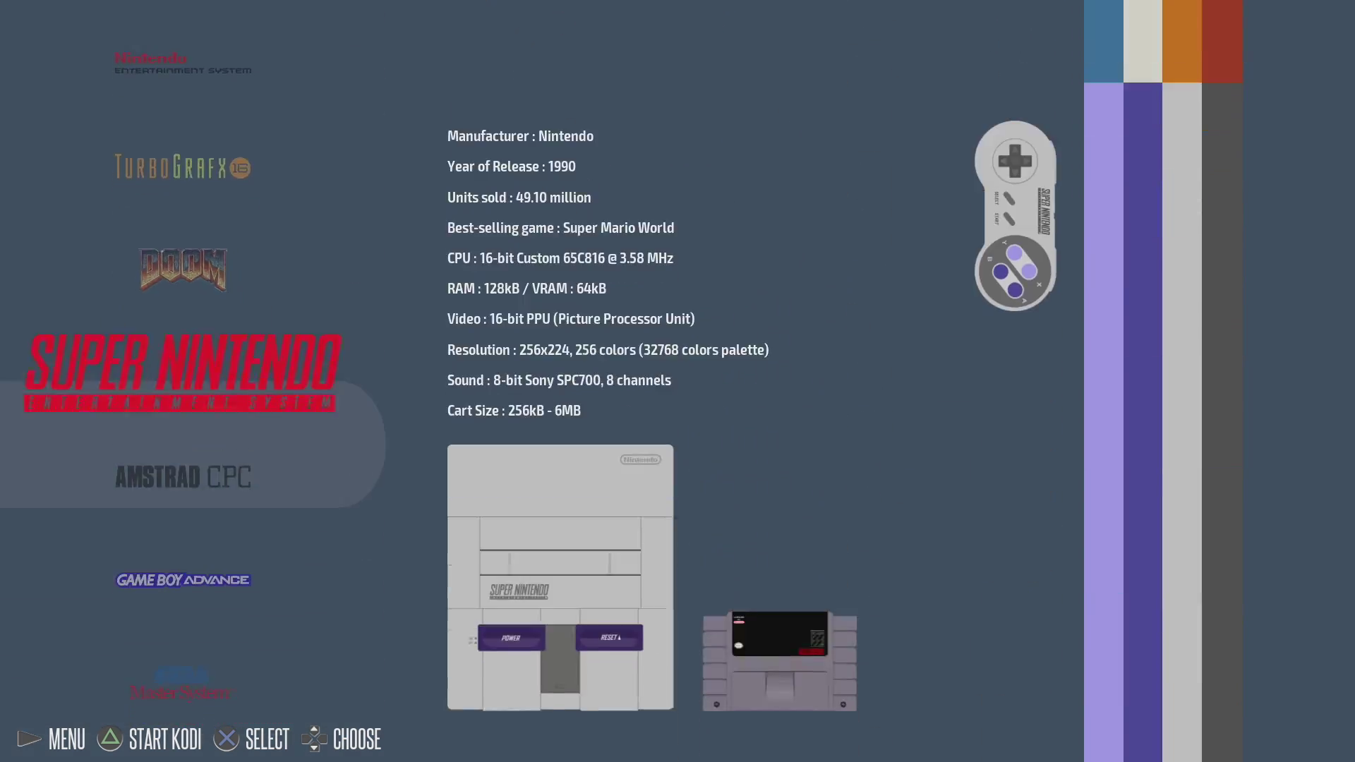
key(Up)
key(Up)
key(Up)
key(Up)
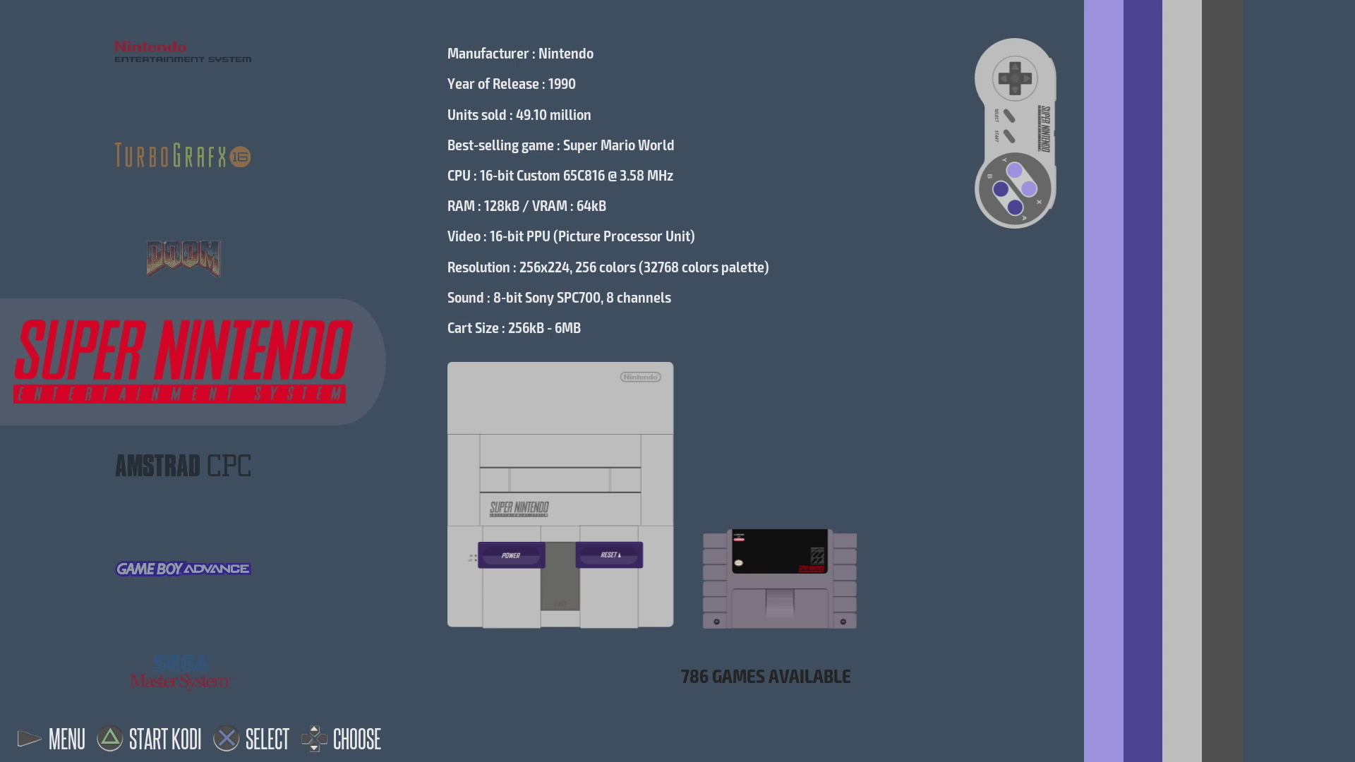
- Scroll the system list to DOOM and open the Main Menu there
key(Down)
key(Down)
key(Down)
key(Down)
key(Down)
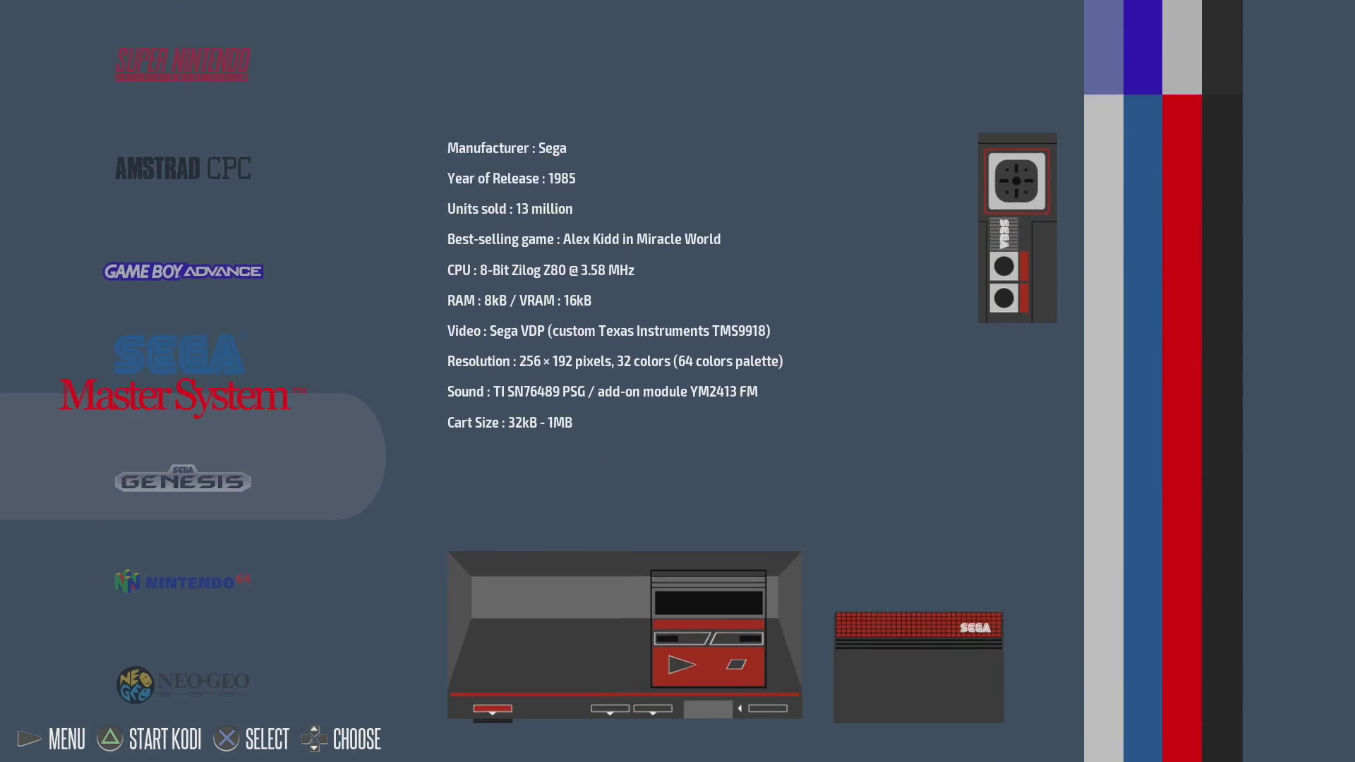
key(Up)
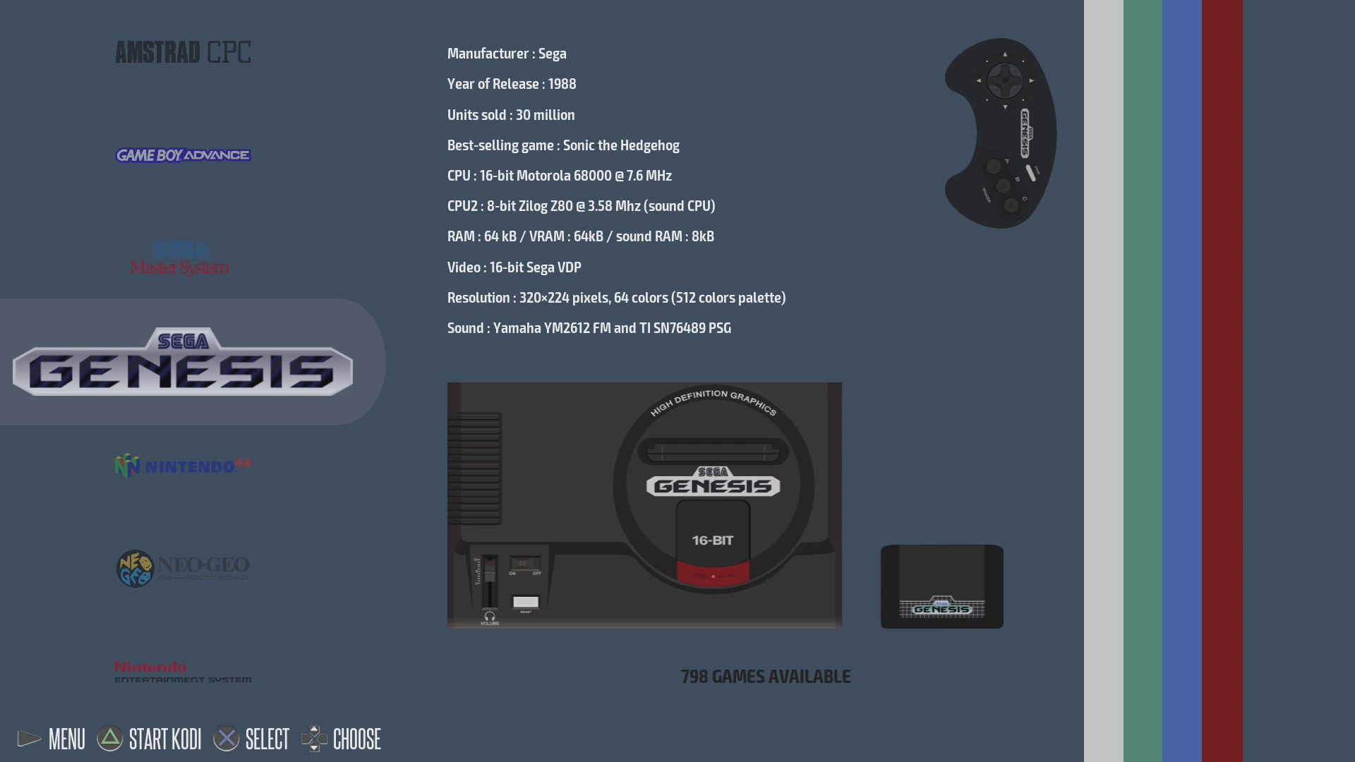
key(Down)
key(Down)
key(Down)
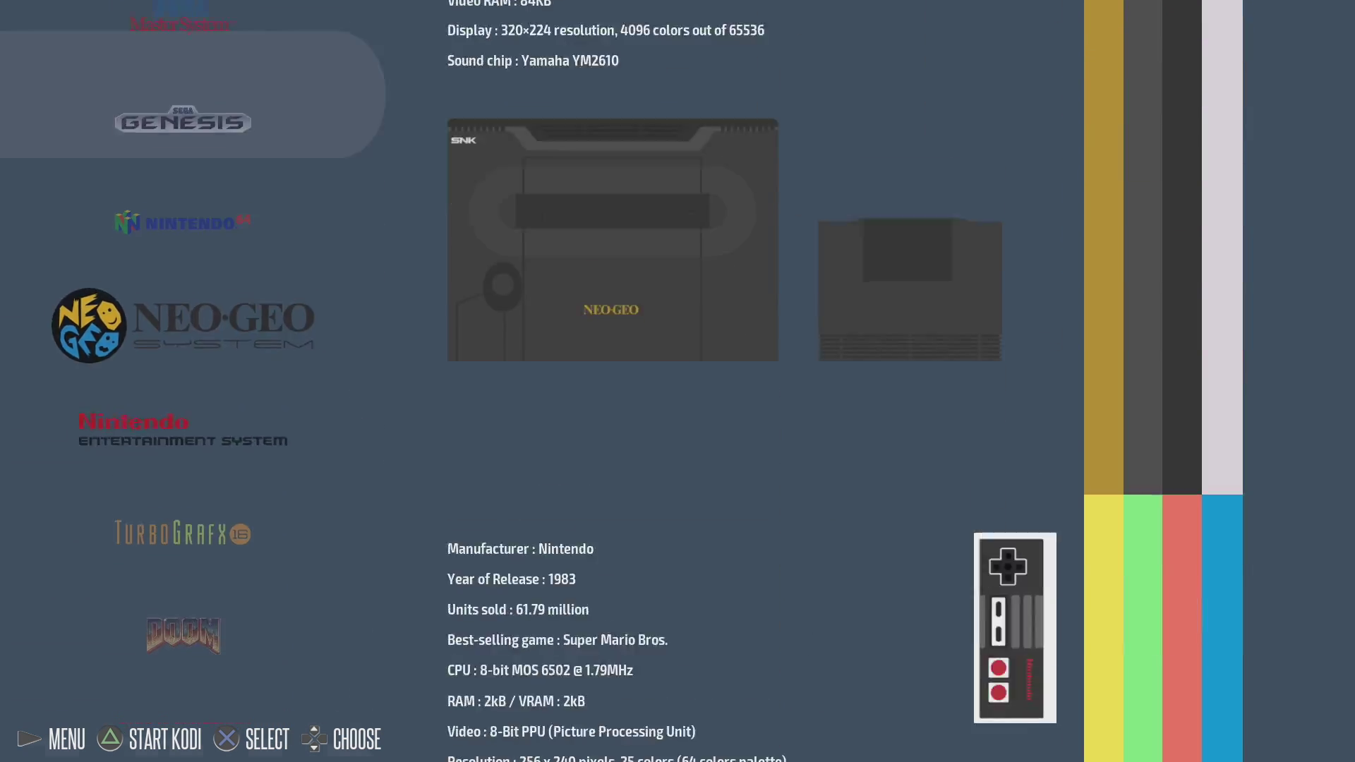
key(Down)
key(Down)
key(Return)
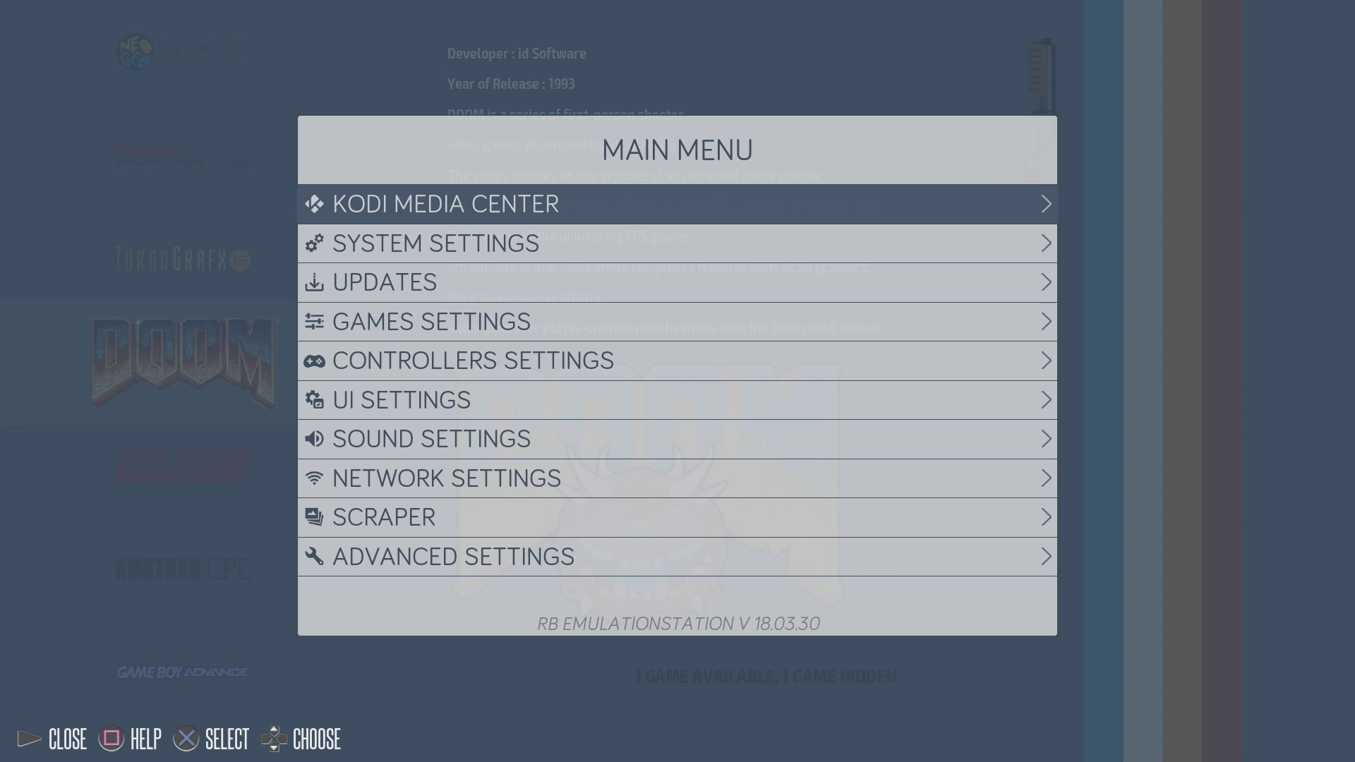
key(Down)
key(Up)
key(Down)
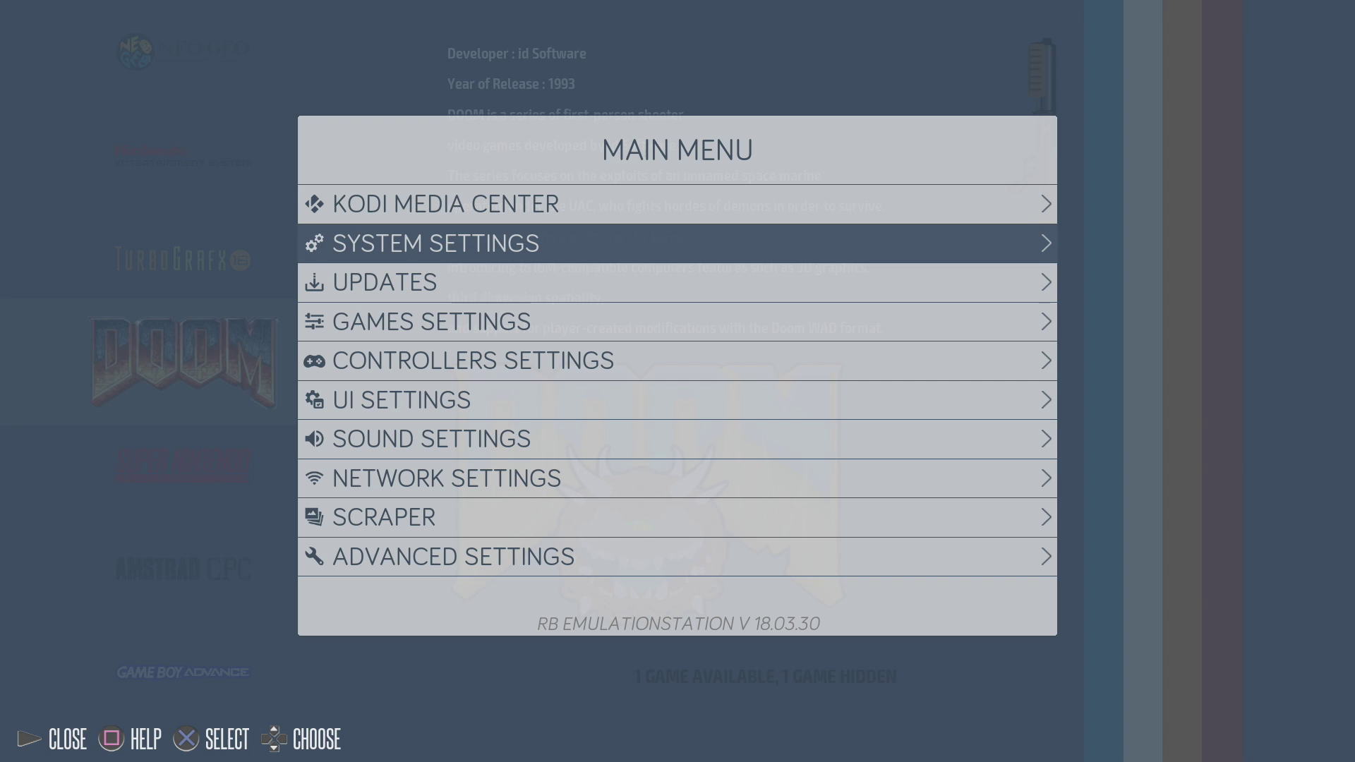
key(Return)
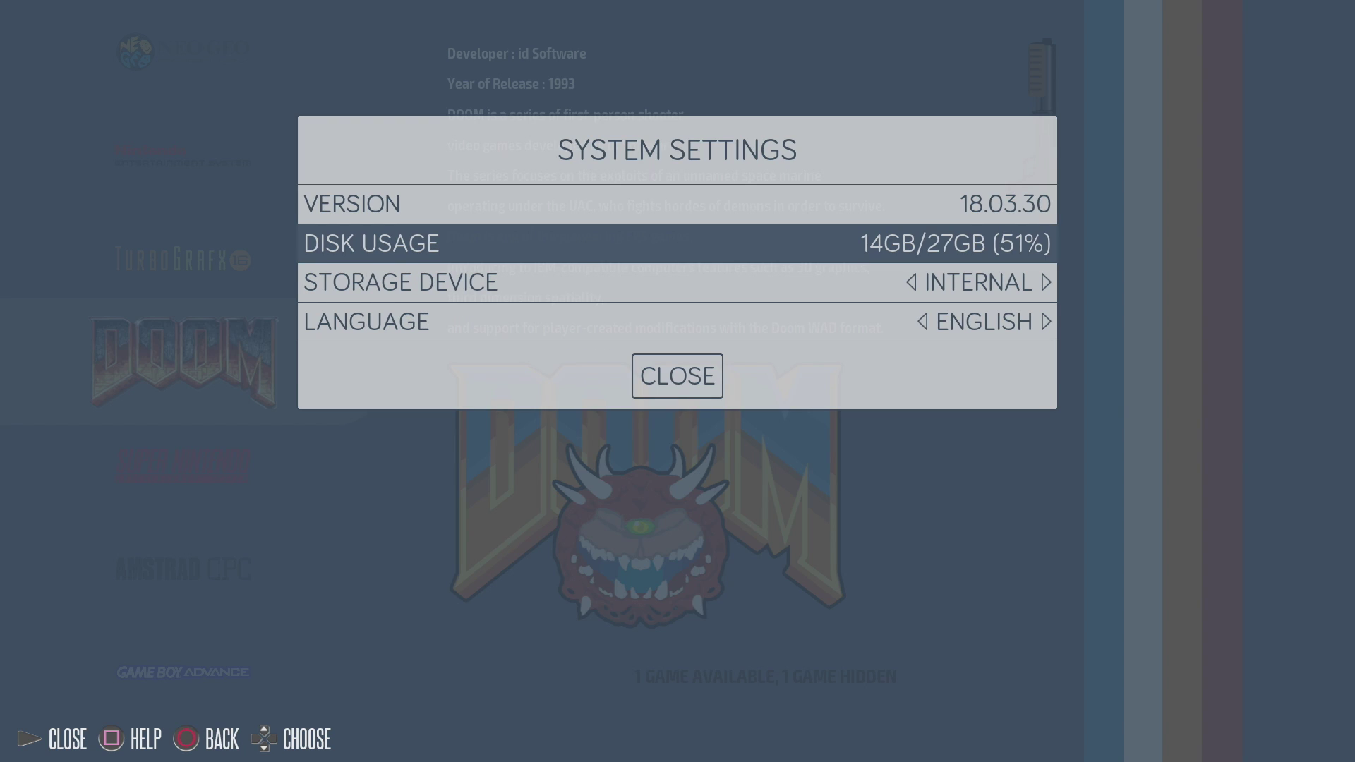
key(Down)
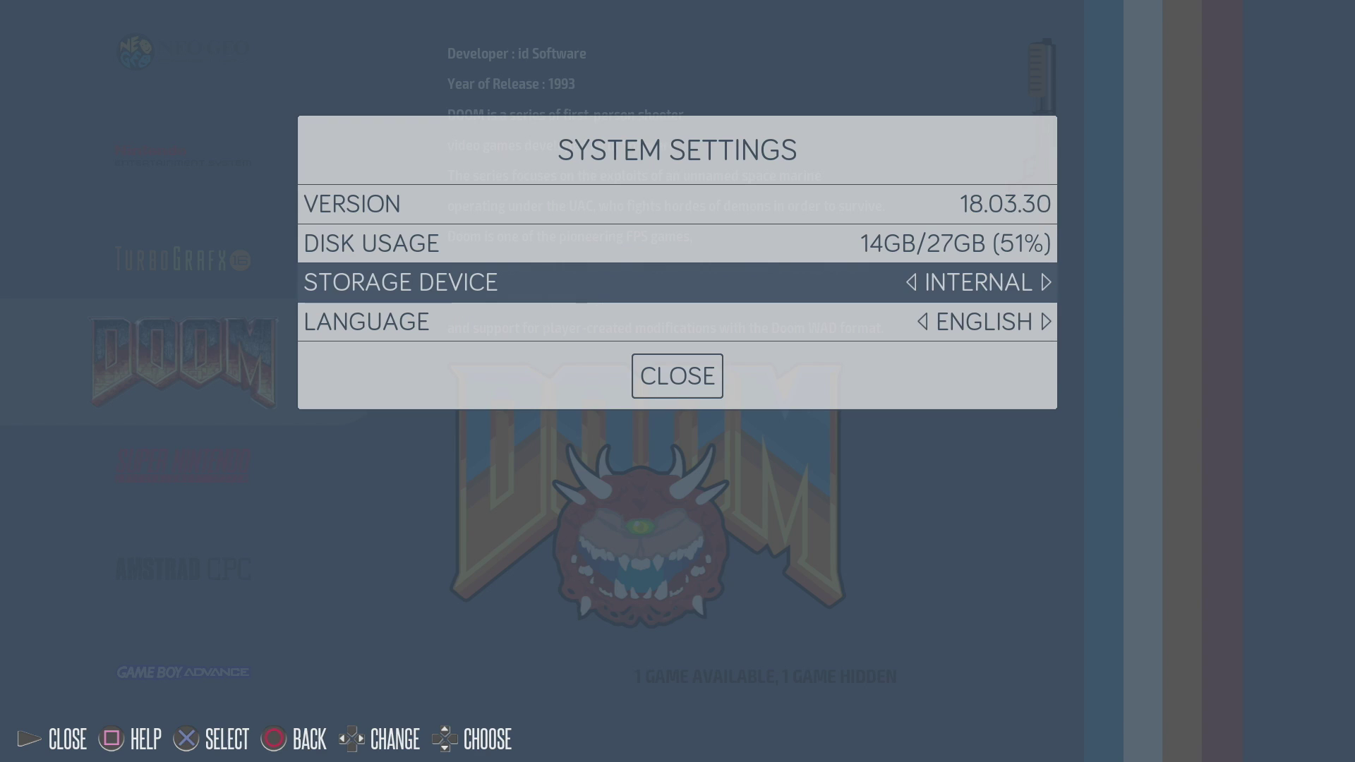
key(Right)
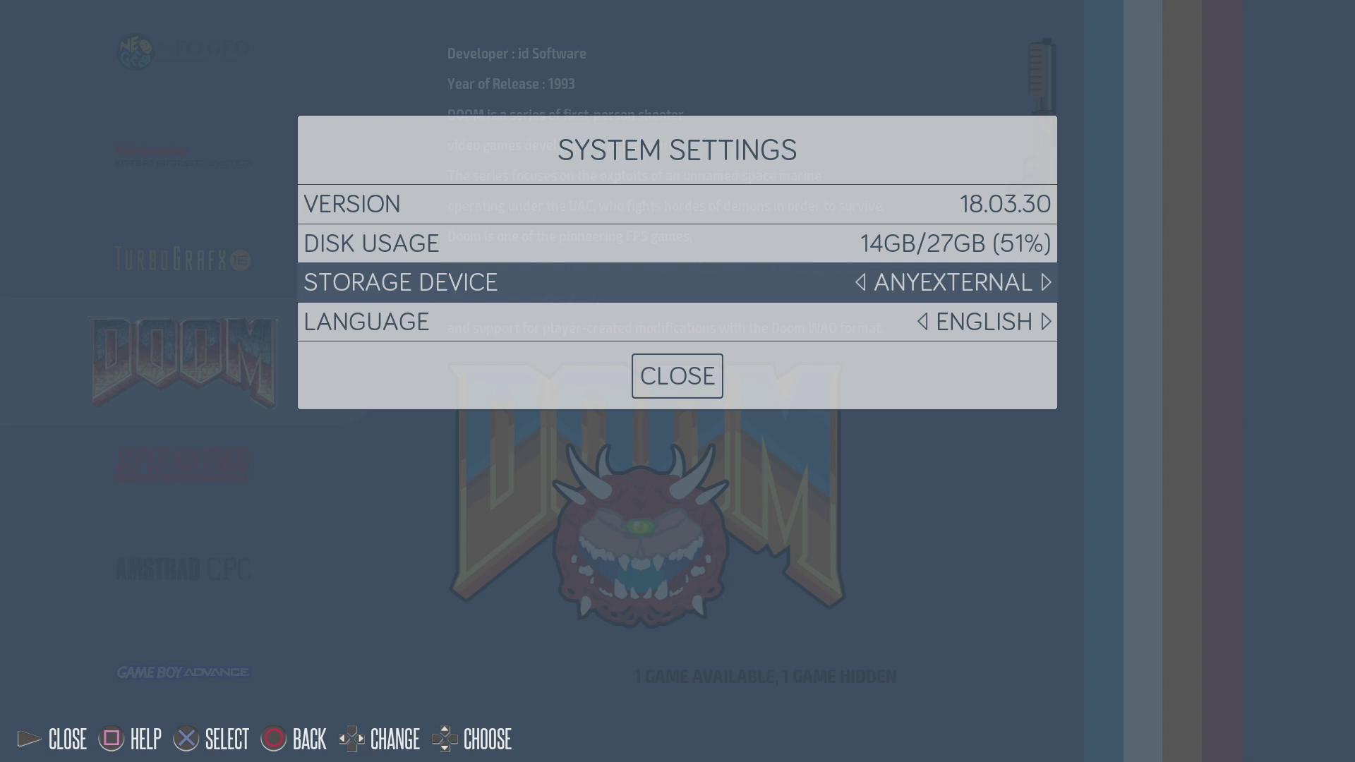
key(Left)
key(Down)
key(Right)
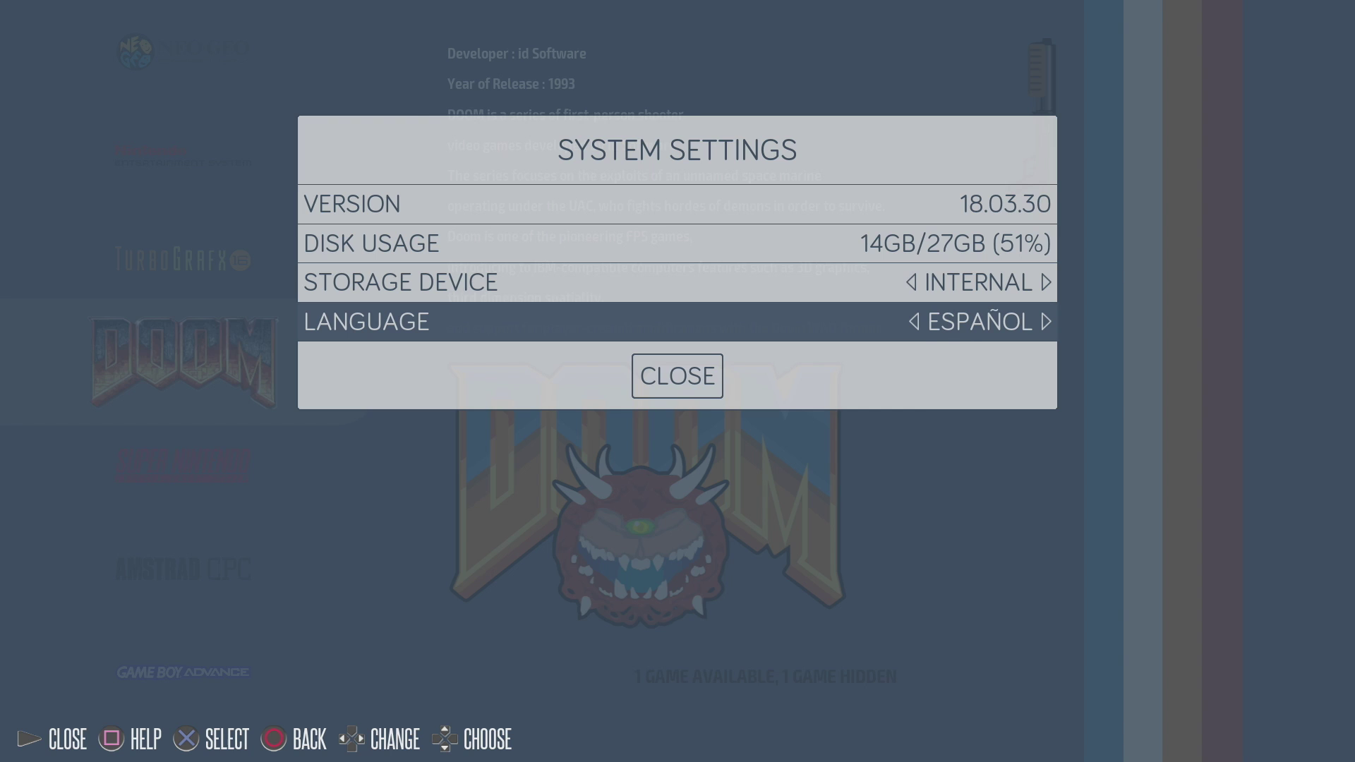
key(Left)
key(Right)
key(Right)
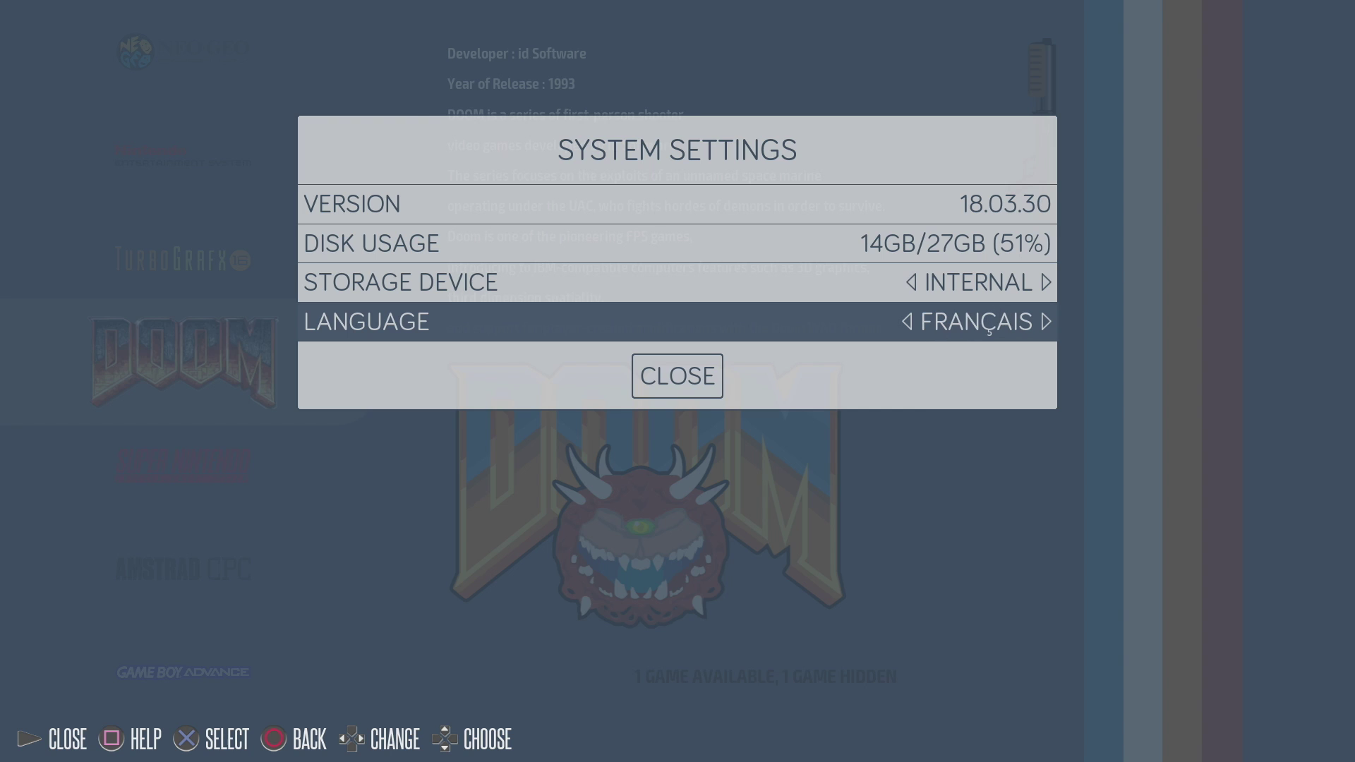
key(Right)
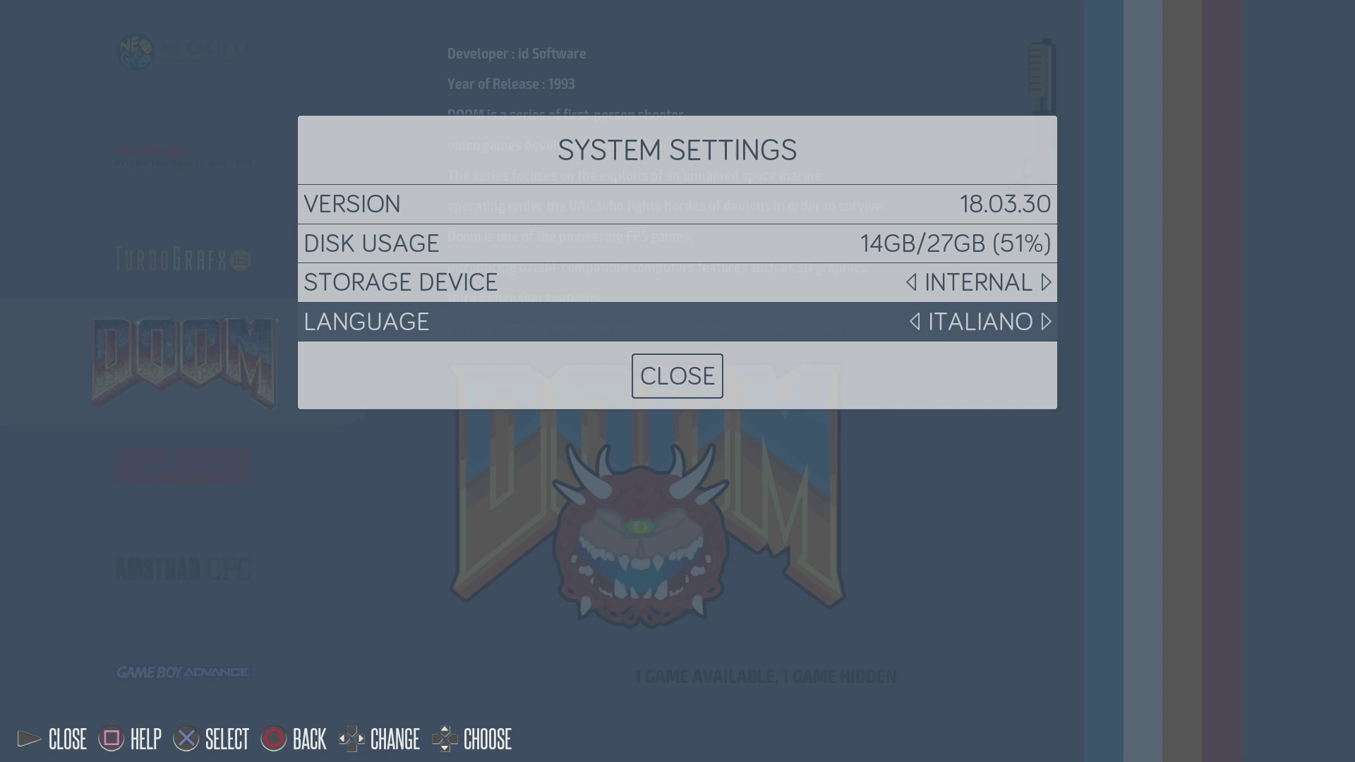
key(Right)
key(Right)
key(Left)
key(Left)
key(Left)
key(Left)
key(Left)
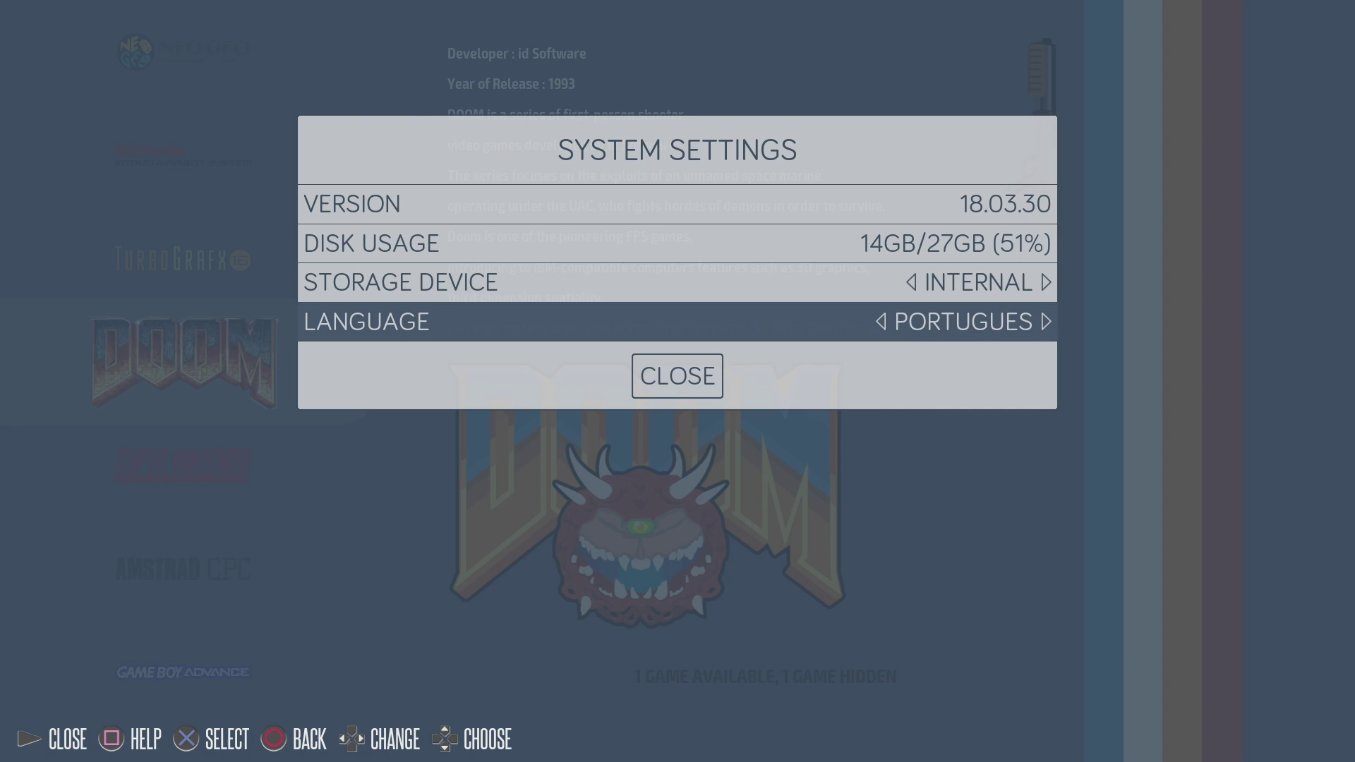
key(Down)
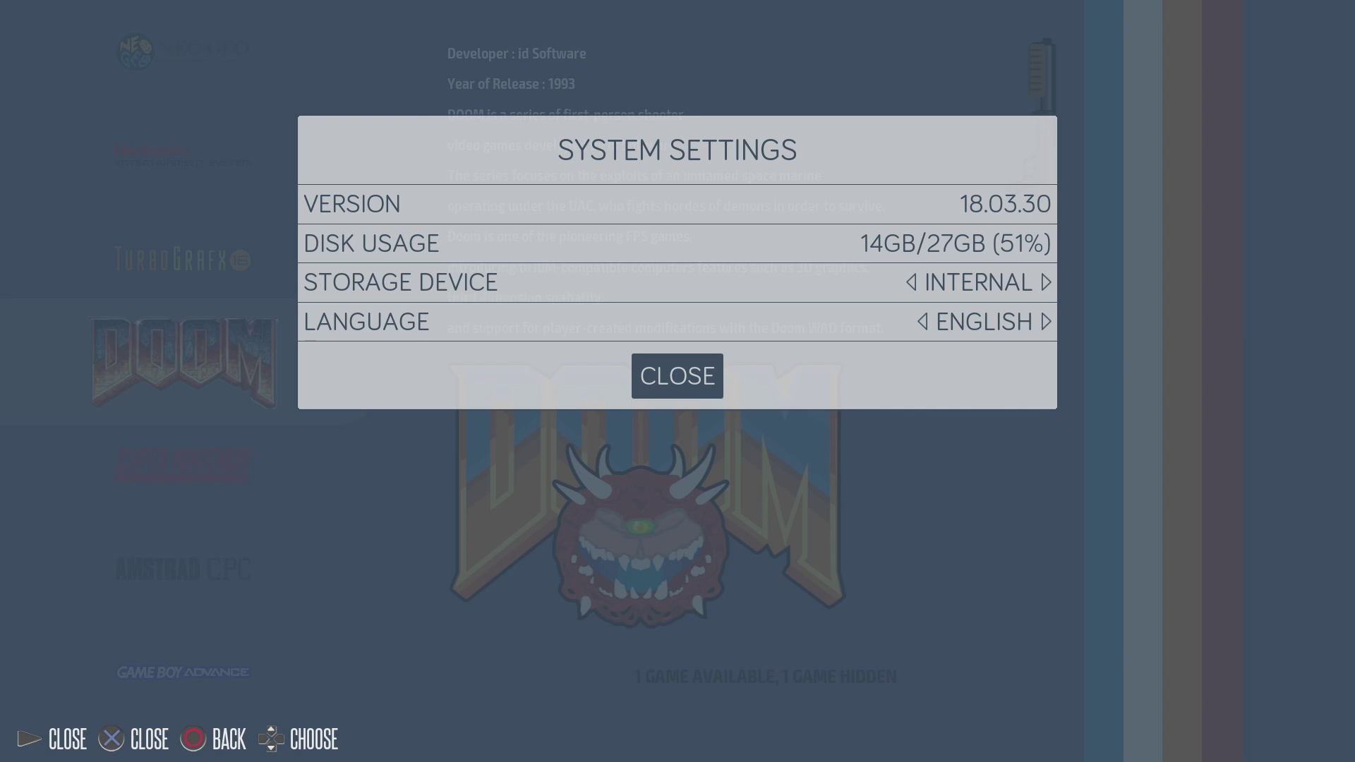
key(Return)
key(Down)
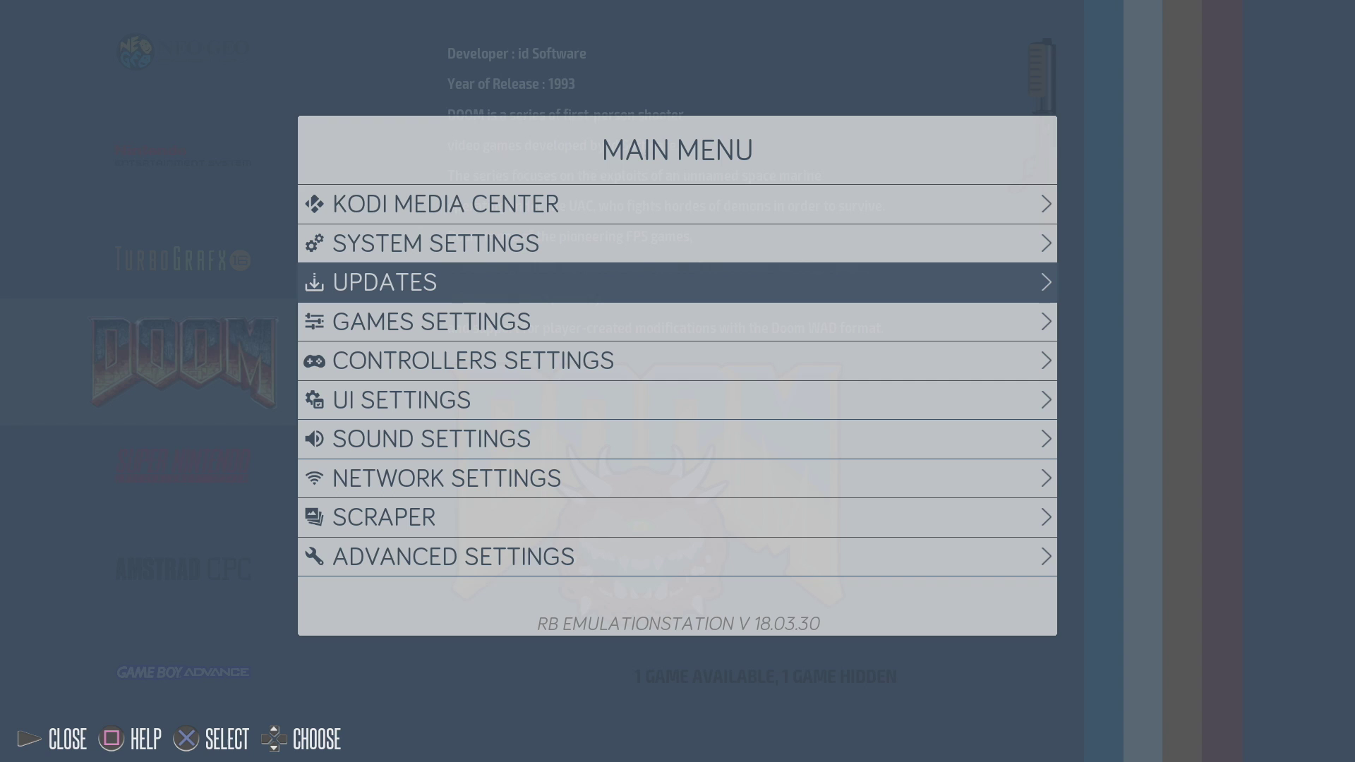
- Look over the update settings, including update type, and close them
key(Return)
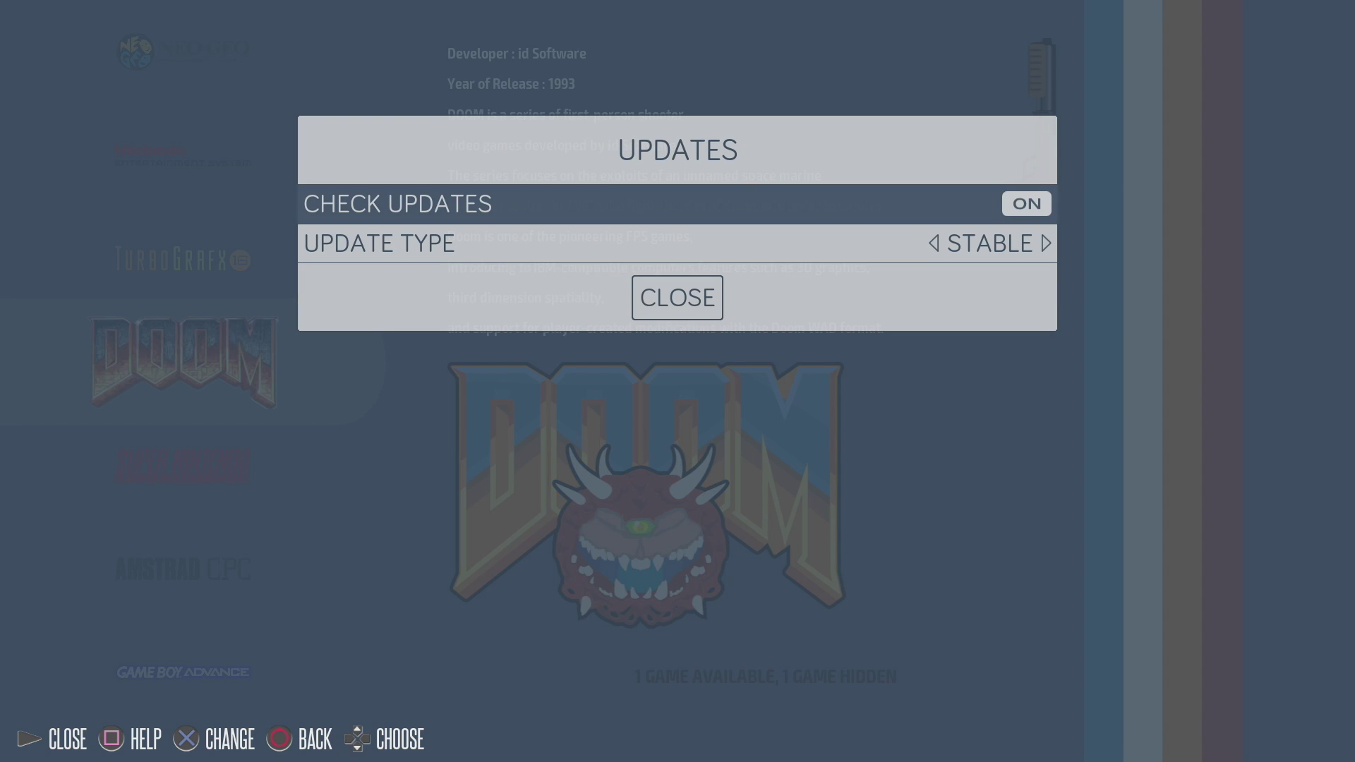
key(Down)
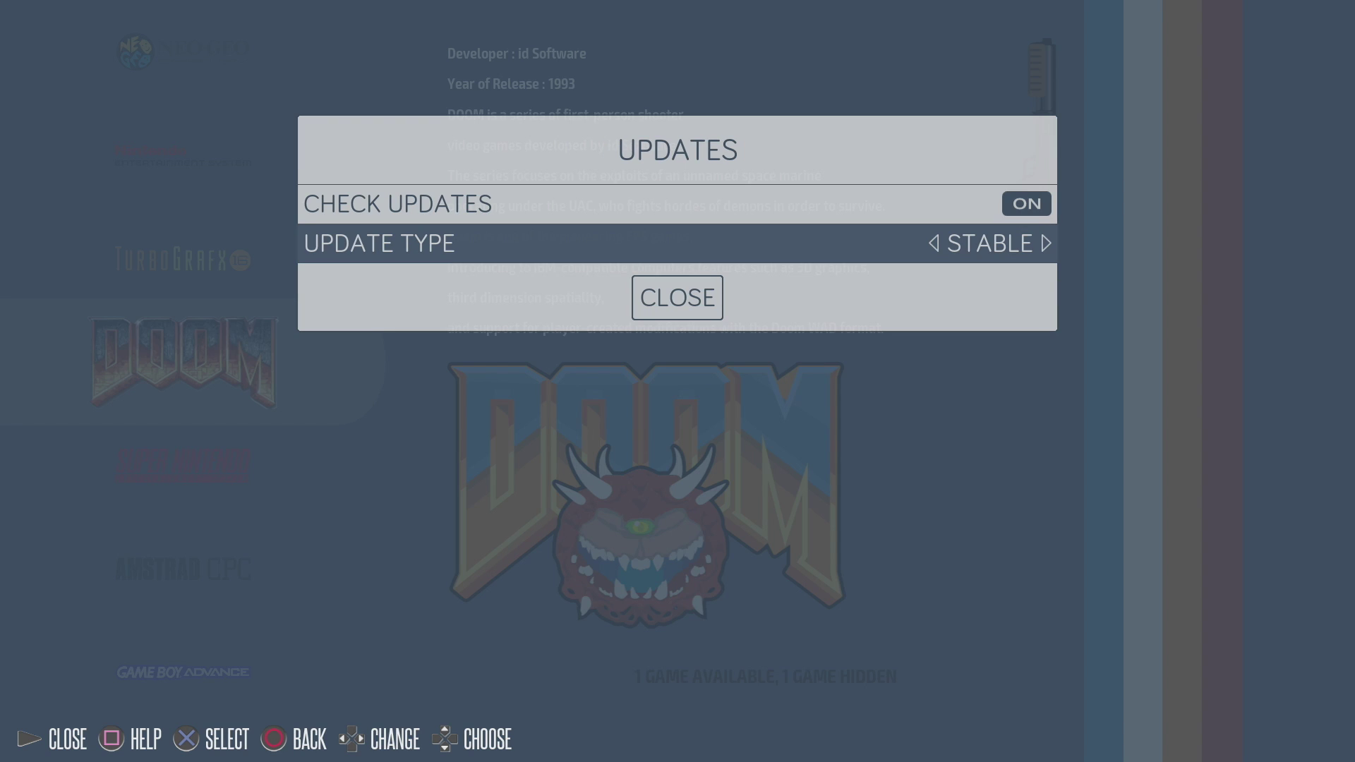
key(Down)
key(Return)
- In Games Settings, cycle Game Ratio from AUTO to CUSTOM
key(Down)
key(Return)
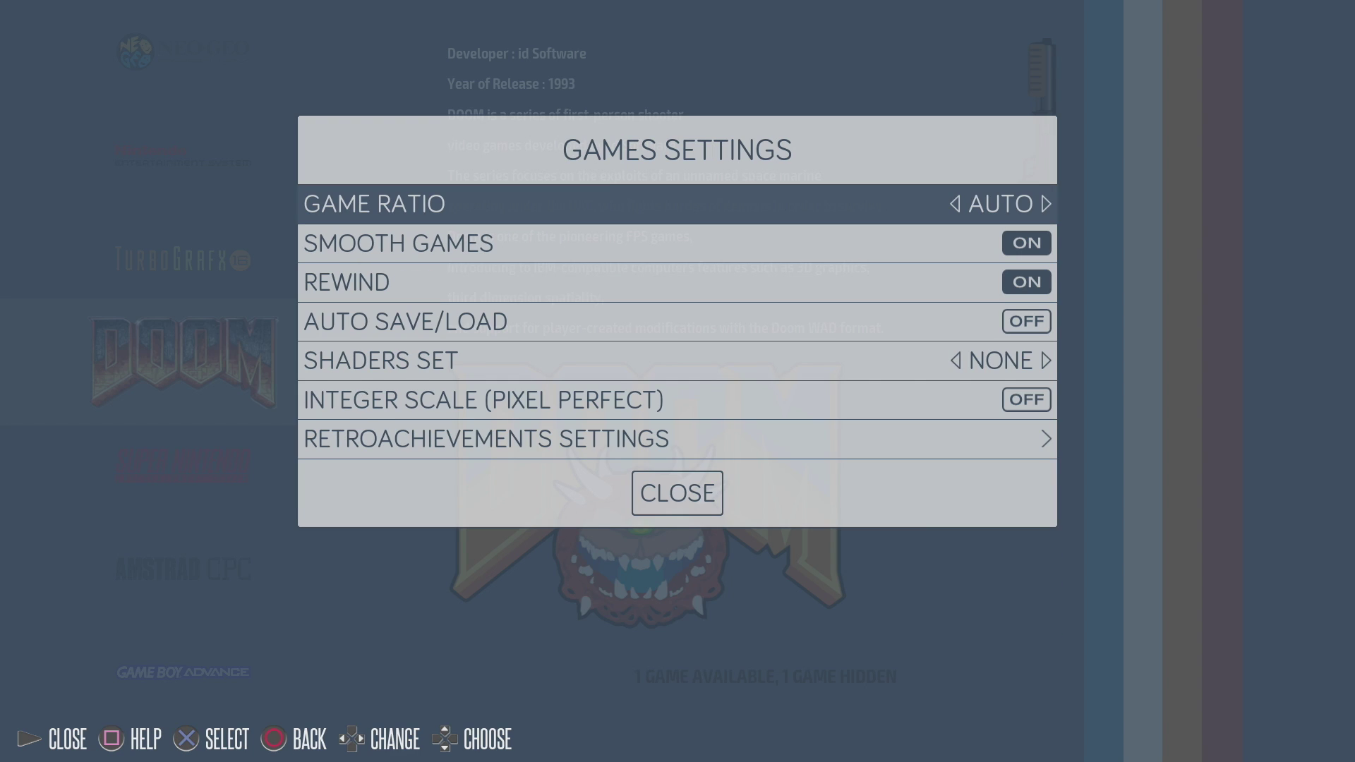
key(Left)
key(Right)
key(Right)
key(Right)
key(Right)
key(Right)
key(Right)
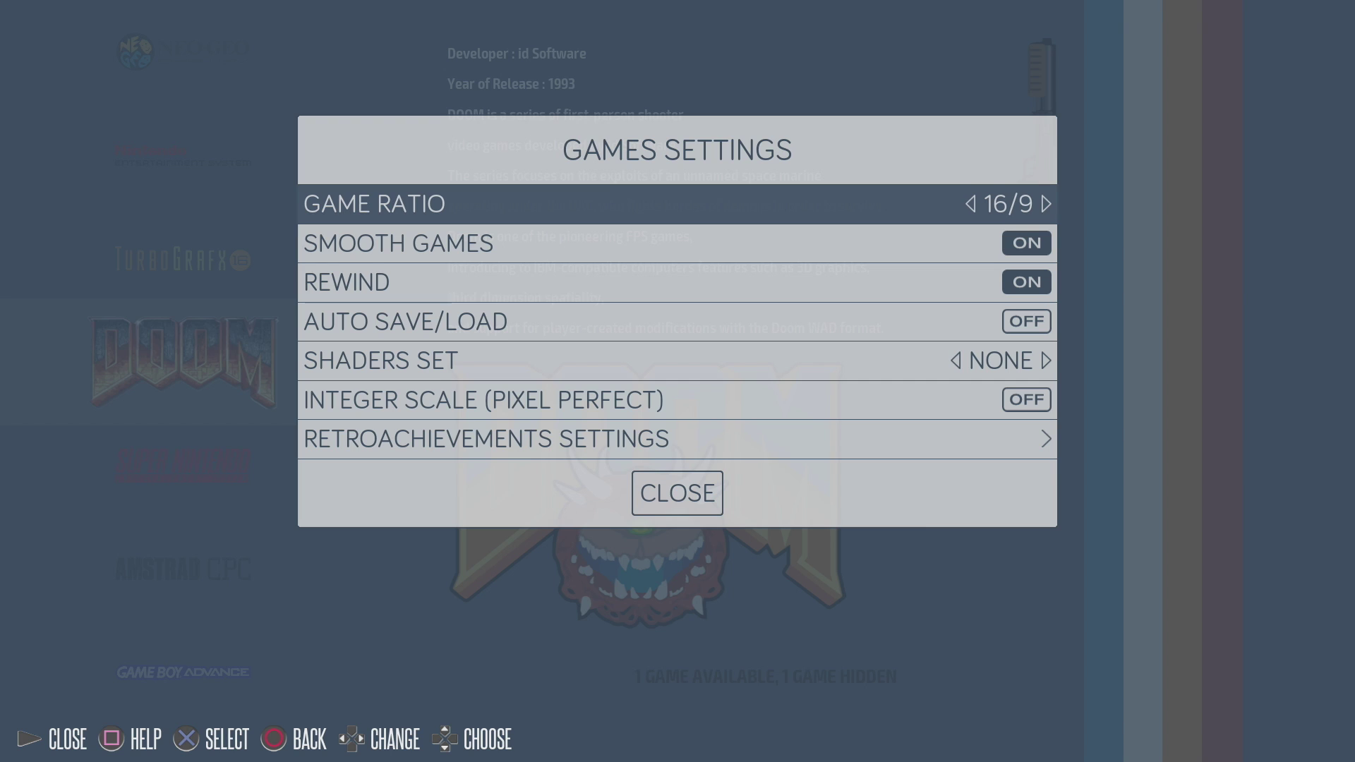
key(Left)
key(Left)
key(Left)
key(Left)
key(Left)
key(Left)
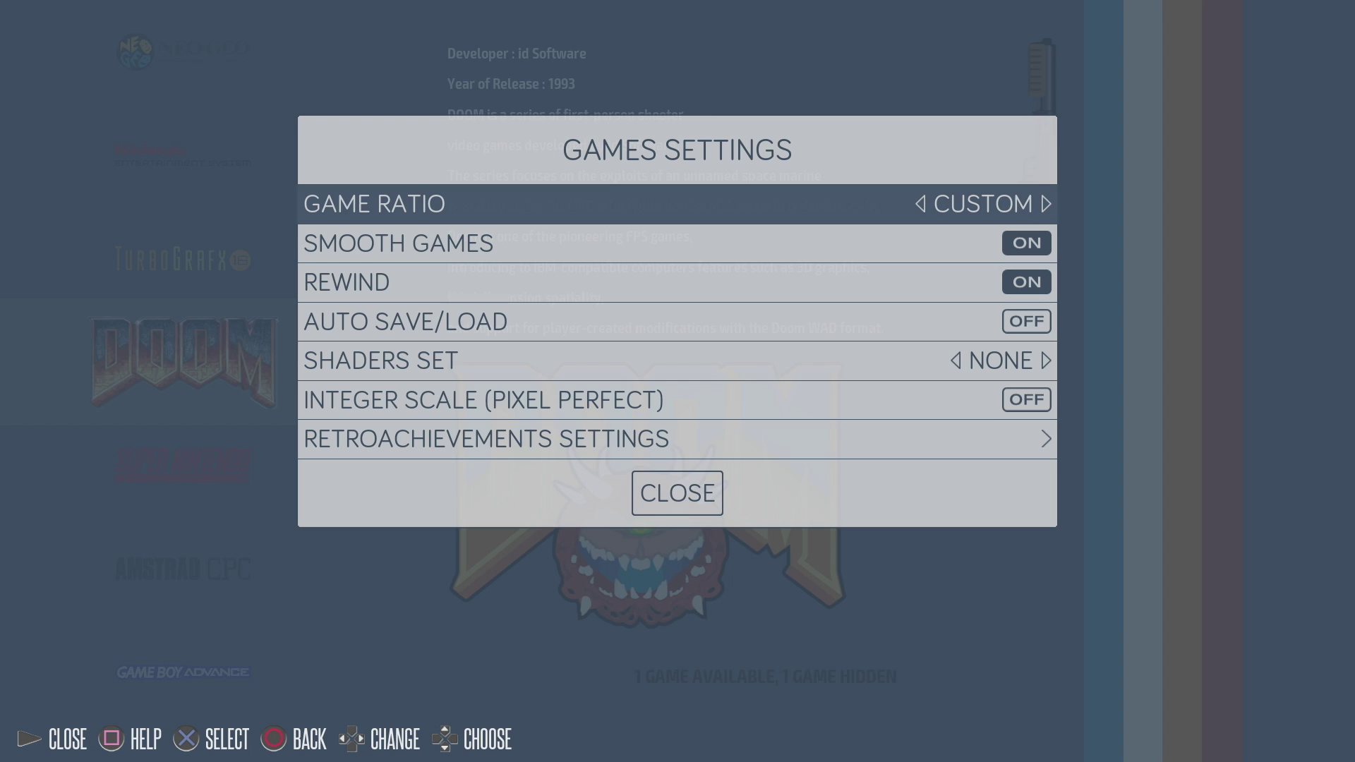
- Review the smooth games and rewind settings, then close Games Settings
key(Down)
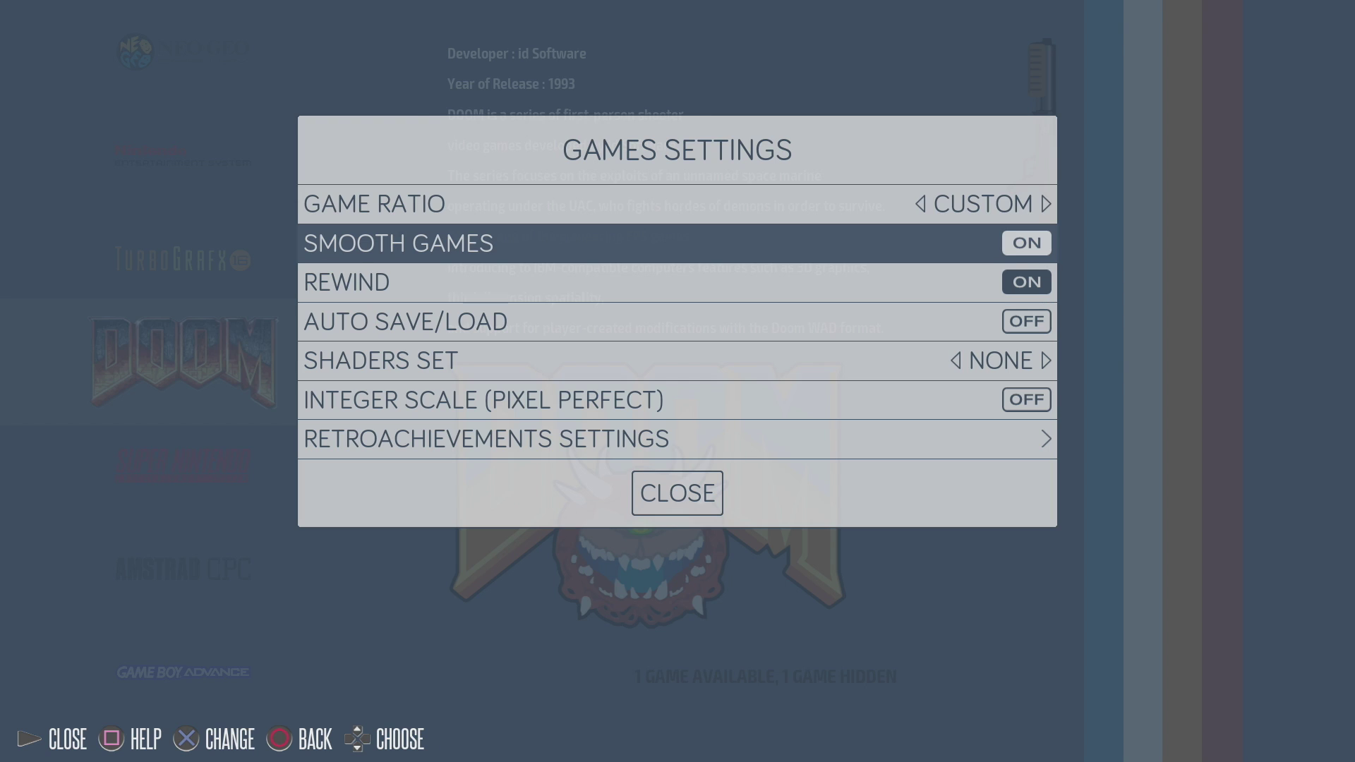
key(Down)
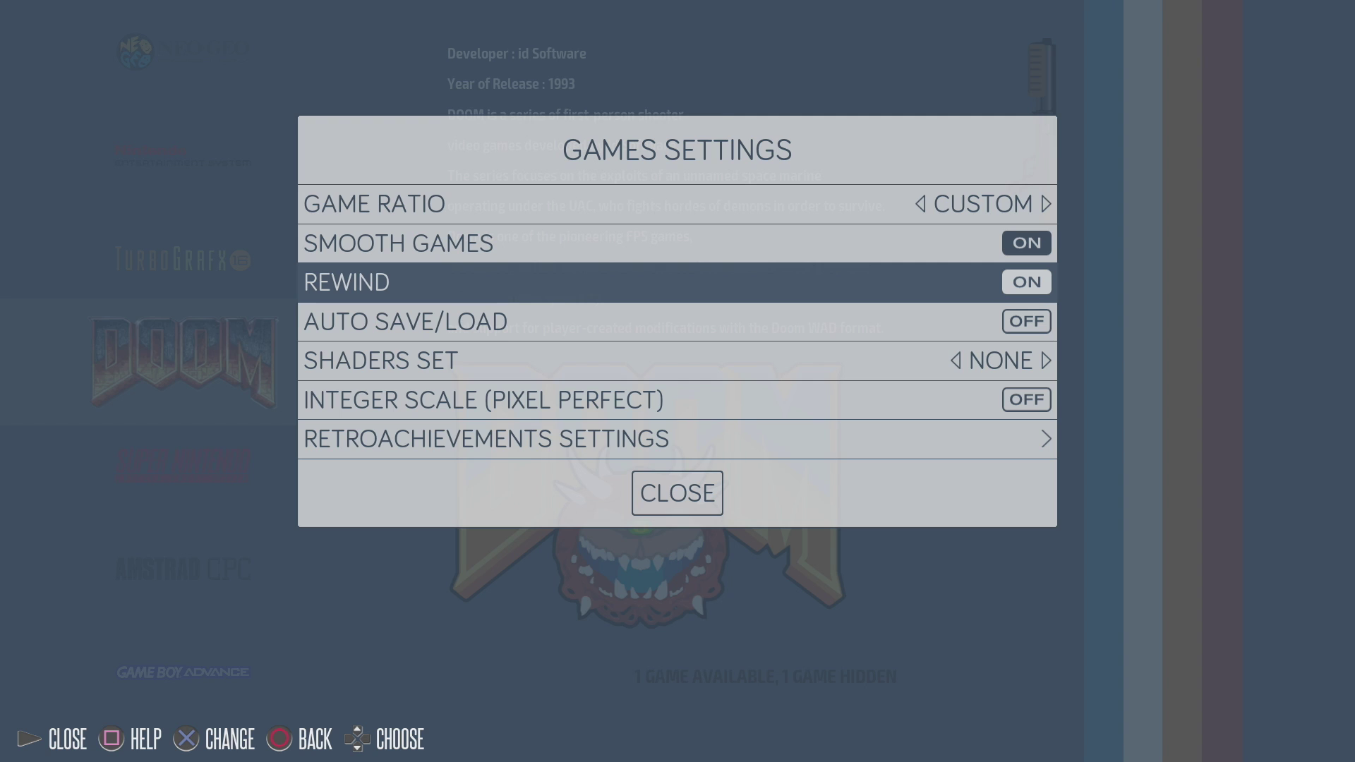
key(Down)
key(Down)
key(Down)
key(Down)
key(Down)
key(Return)
key(Down)
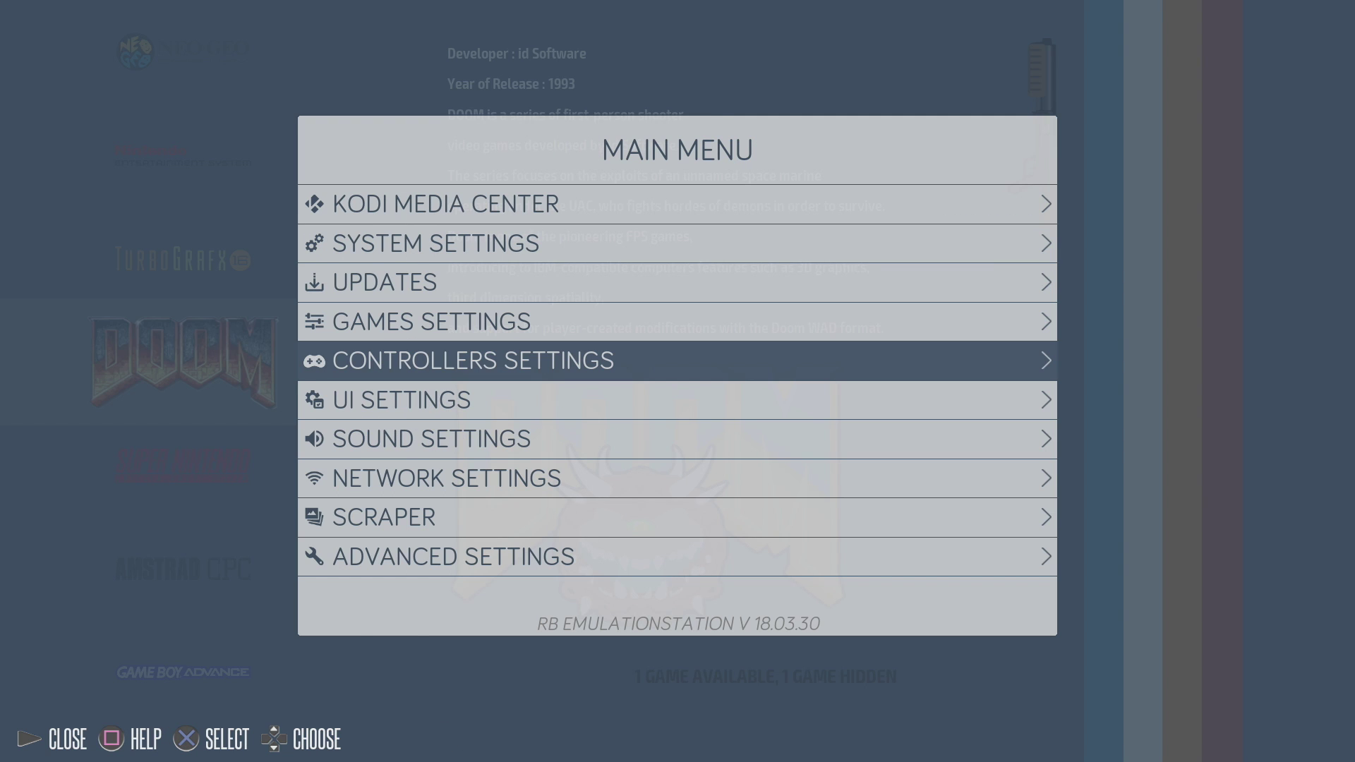
- Look over the sound settings (frontend music, output device, system volume) and close them
key(Down)
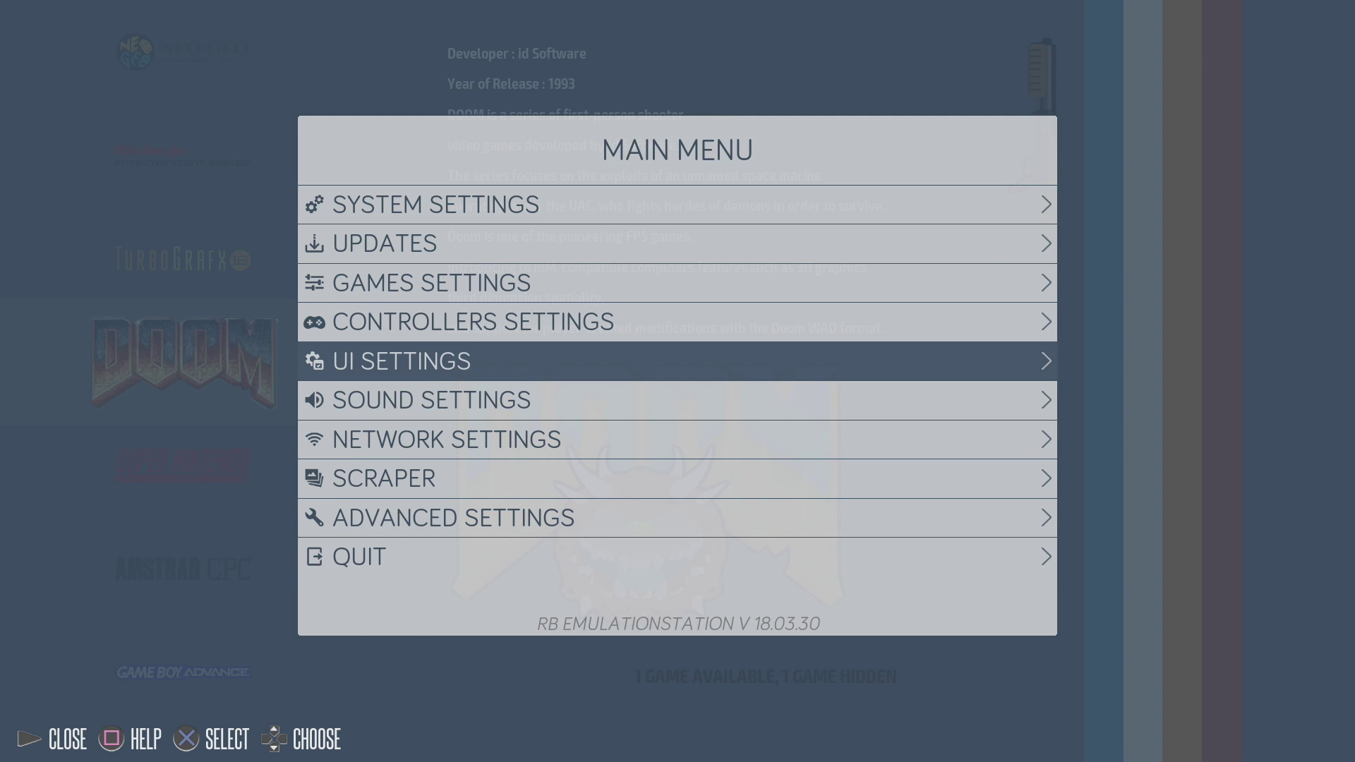
key(Down)
key(Return)
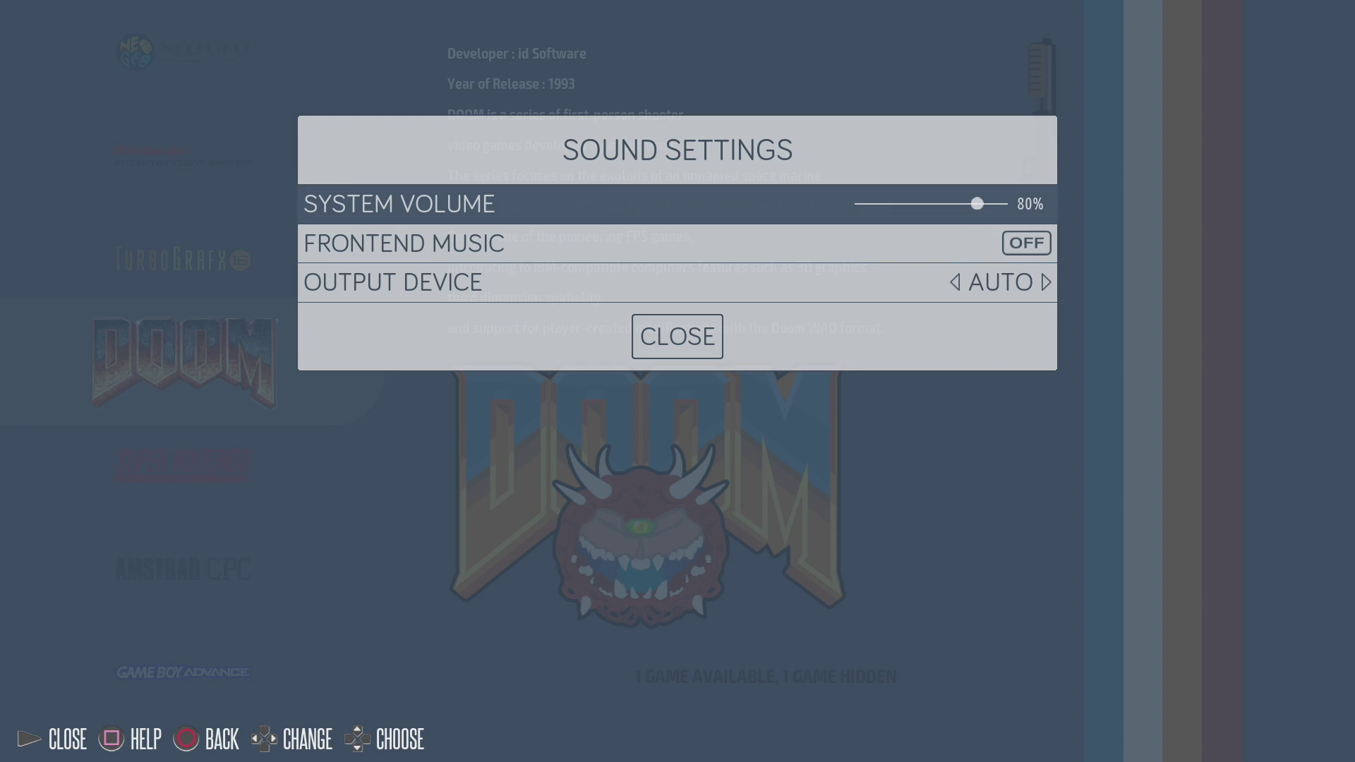
key(Down)
key(Down)
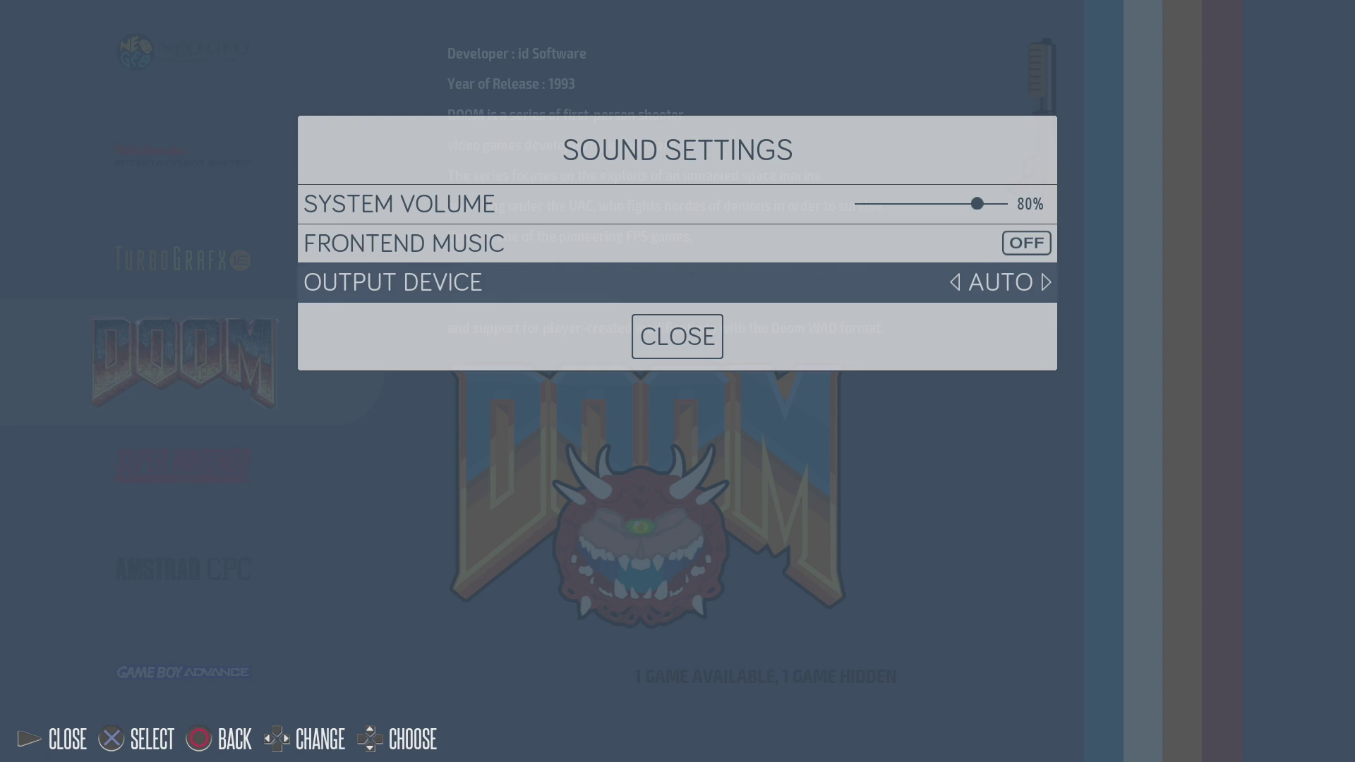
key(Up)
key(Up)
key(Down)
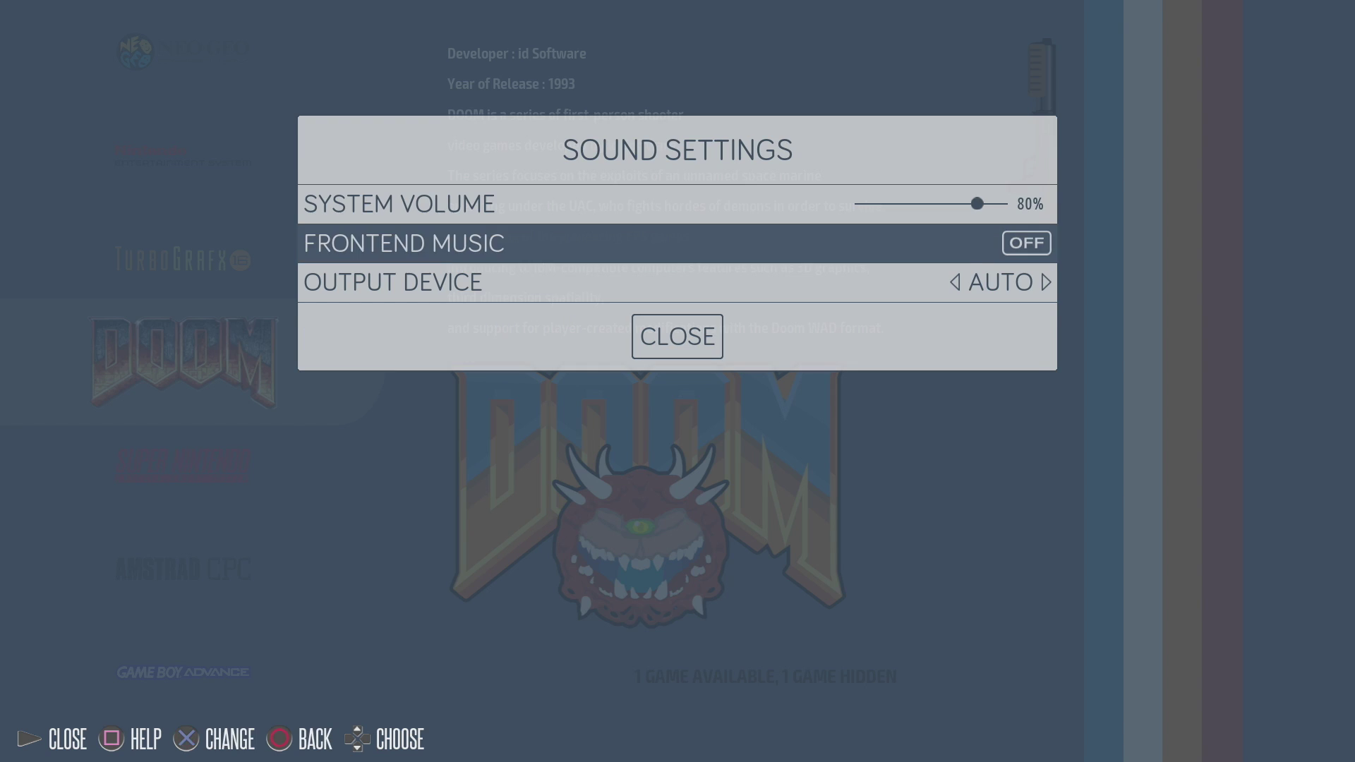
key(Down)
key(Down)
key(Up)
key(Up)
key(Down)
key(Down)
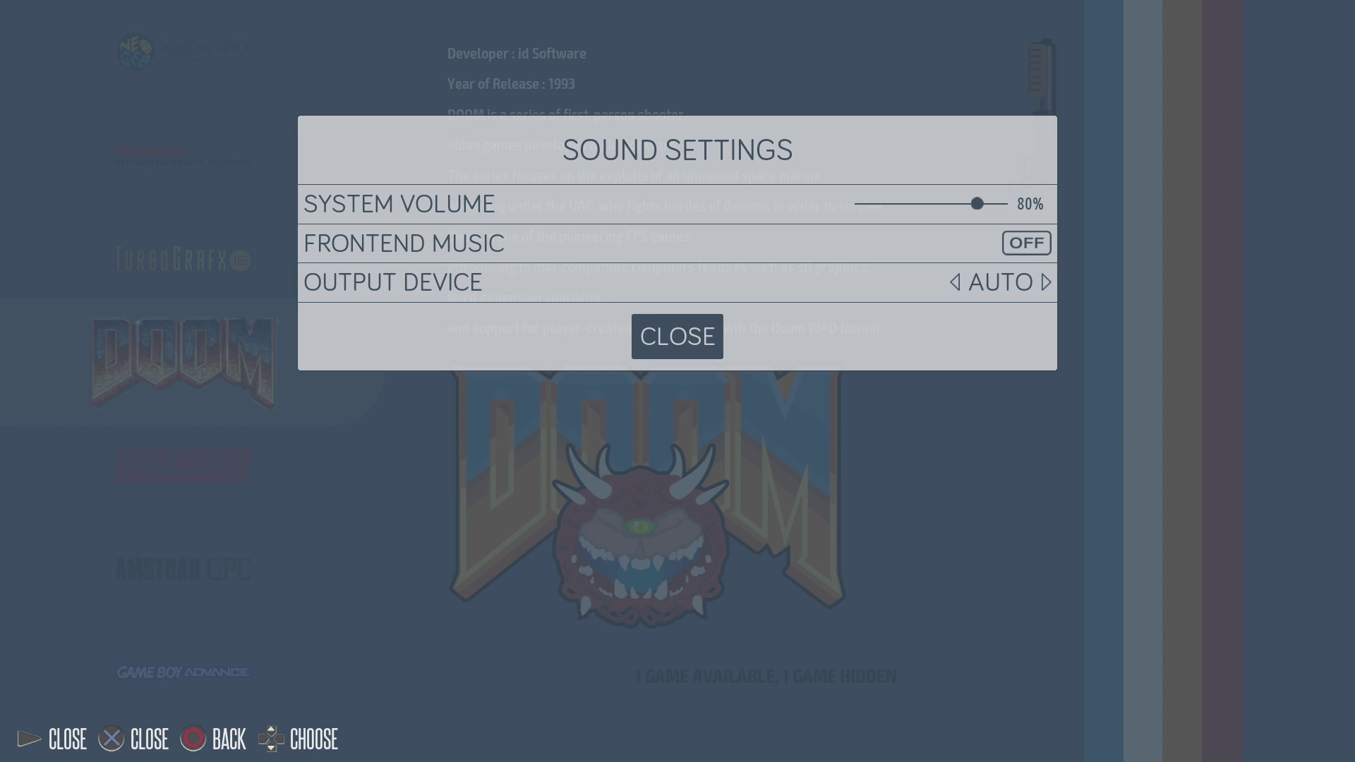
key(Return)
key(Down)
key(Down)
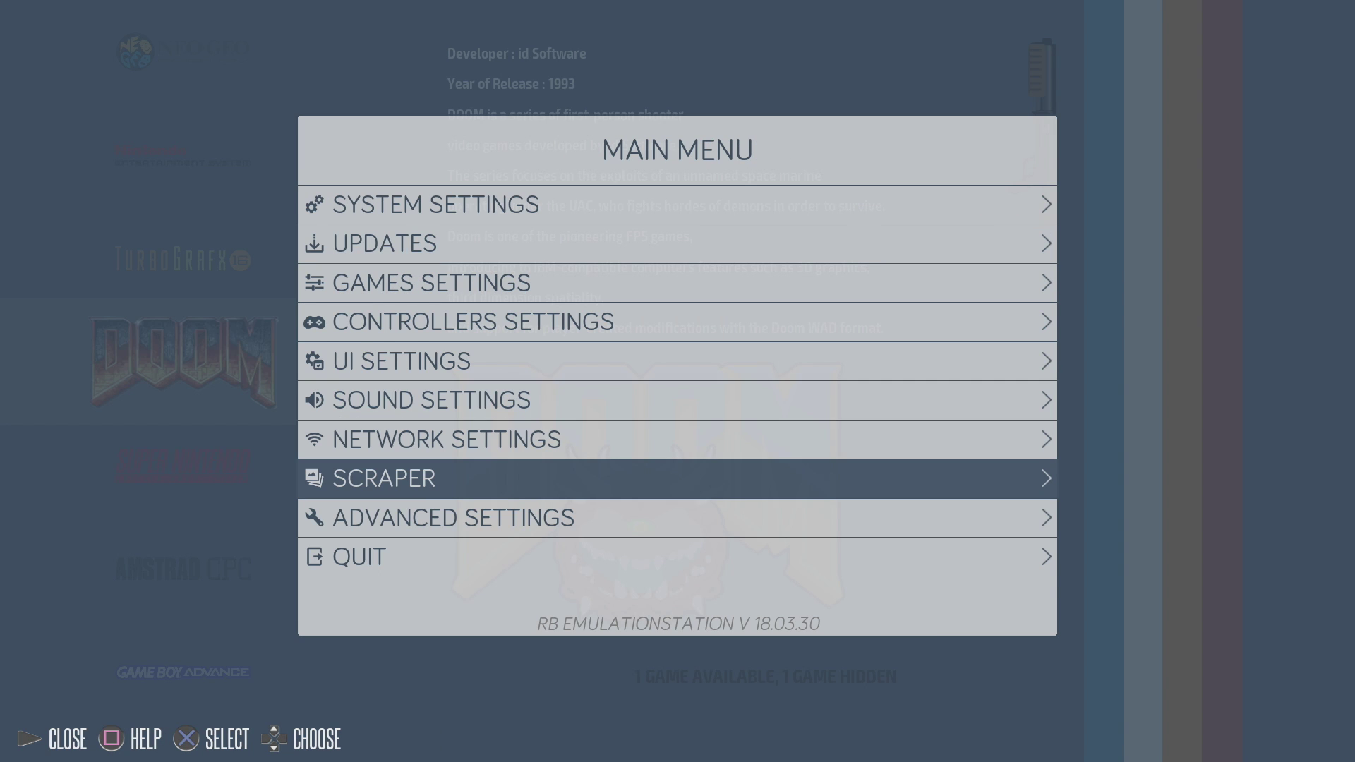
- Cycle the scraper source through THEGAMESDB and MAMEDB, keeping SCREENSCRAPER, then close
key(Return)
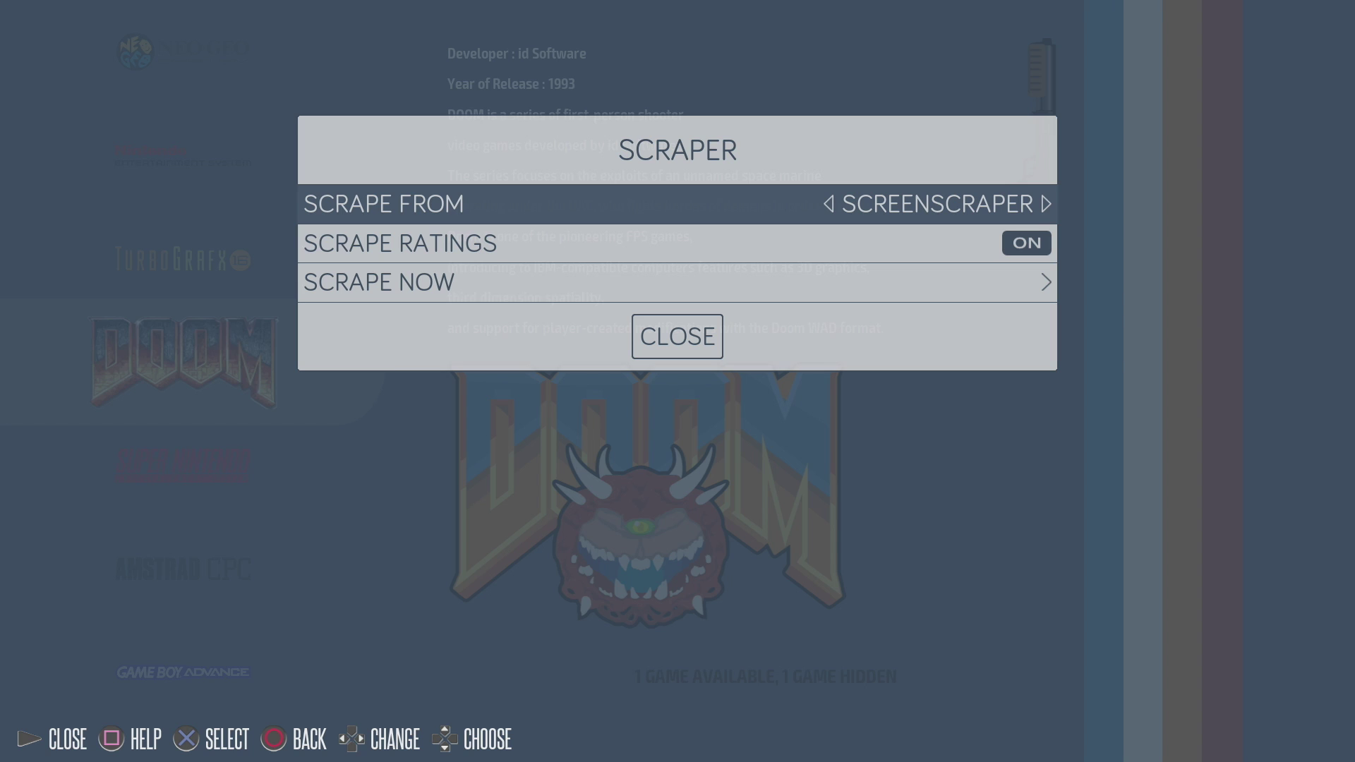
key(Right)
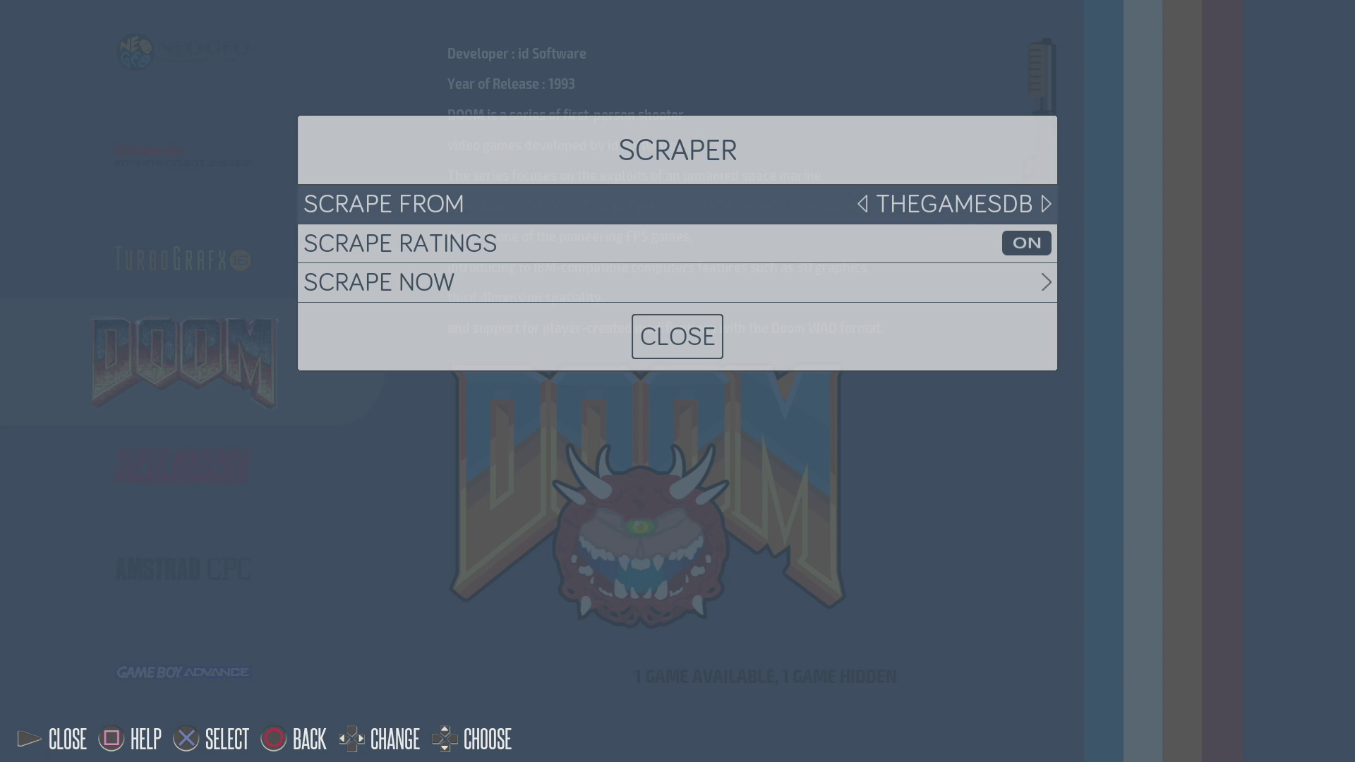
key(Right)
key(Right)
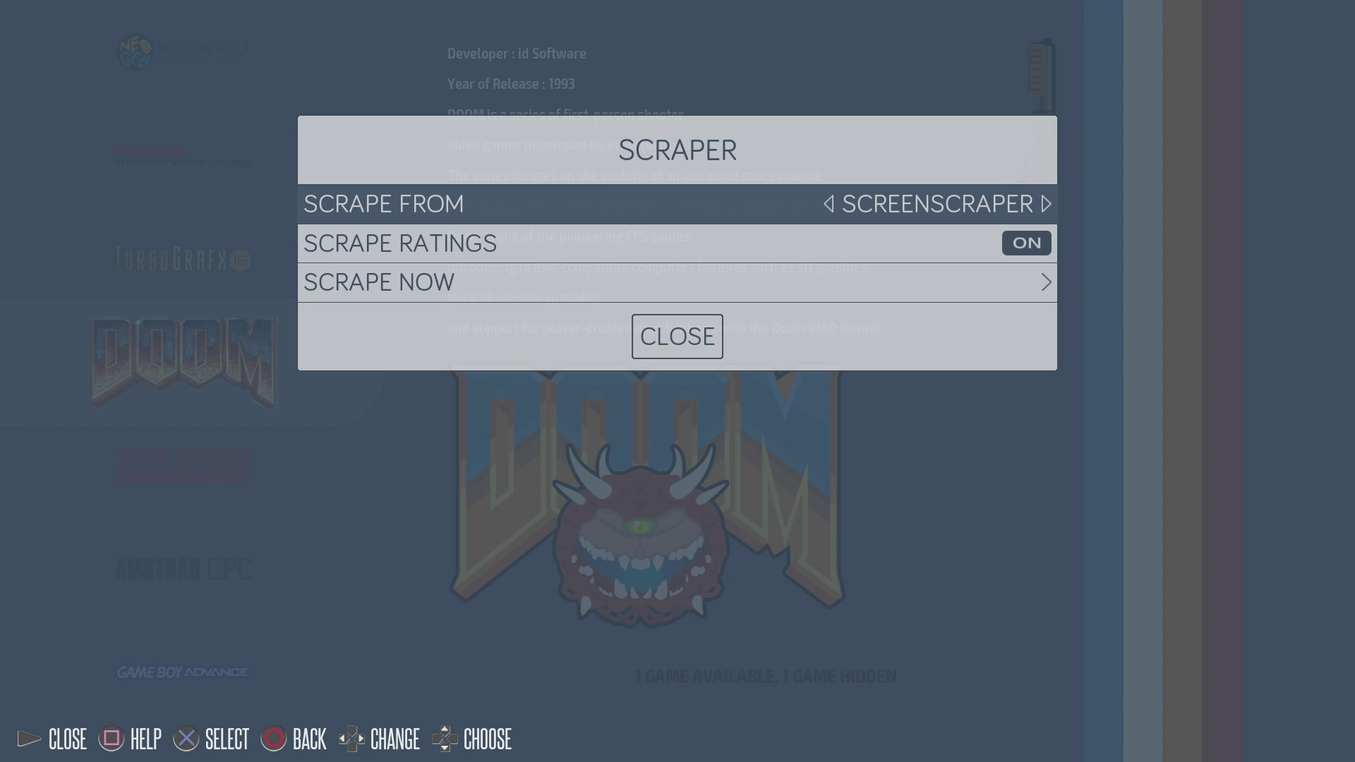
key(Down)
key(Down)
key(Down)
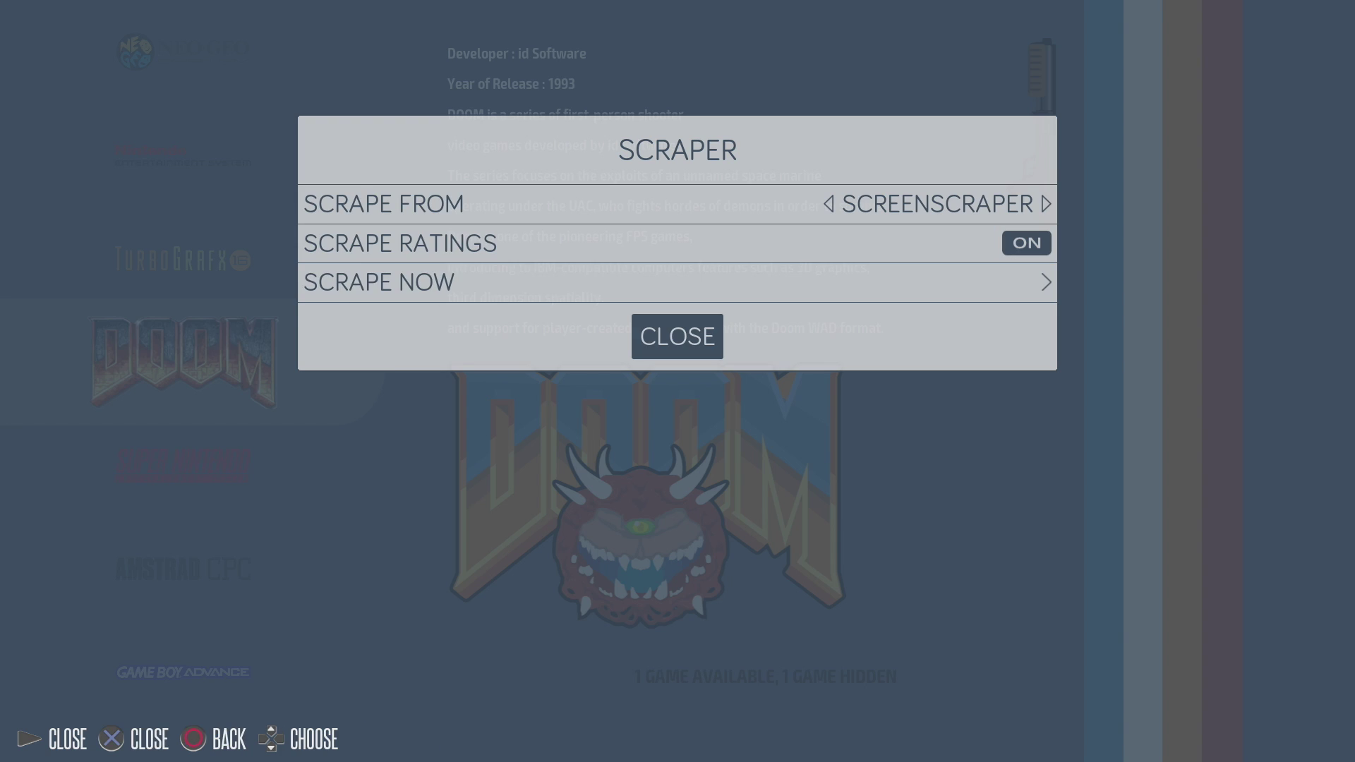
key(Return)
key(Down)
- Try TURBO (1350MHZ) and HIGH (1300MHZ) overclock, then restore EXTREM (1375MHZ)
key(Return)
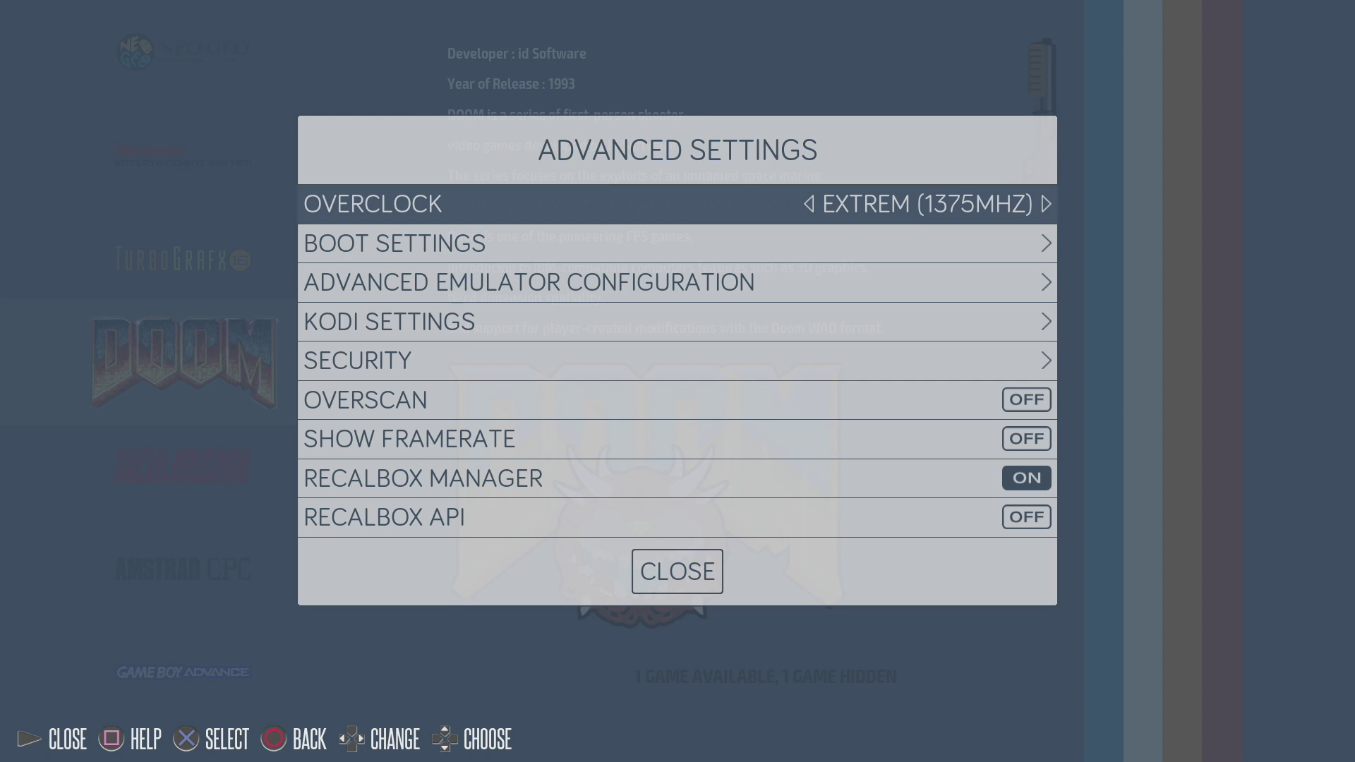
key(Left)
key(Left)
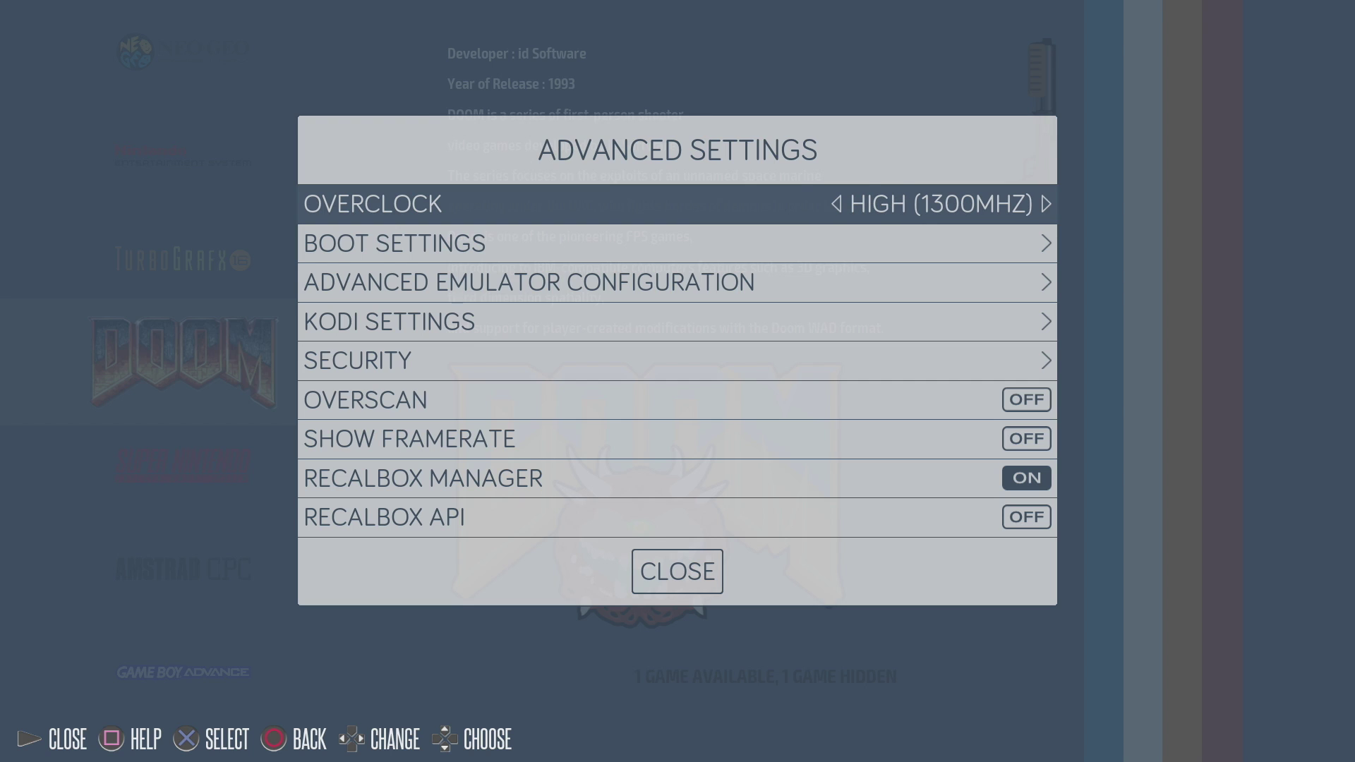
key(Left)
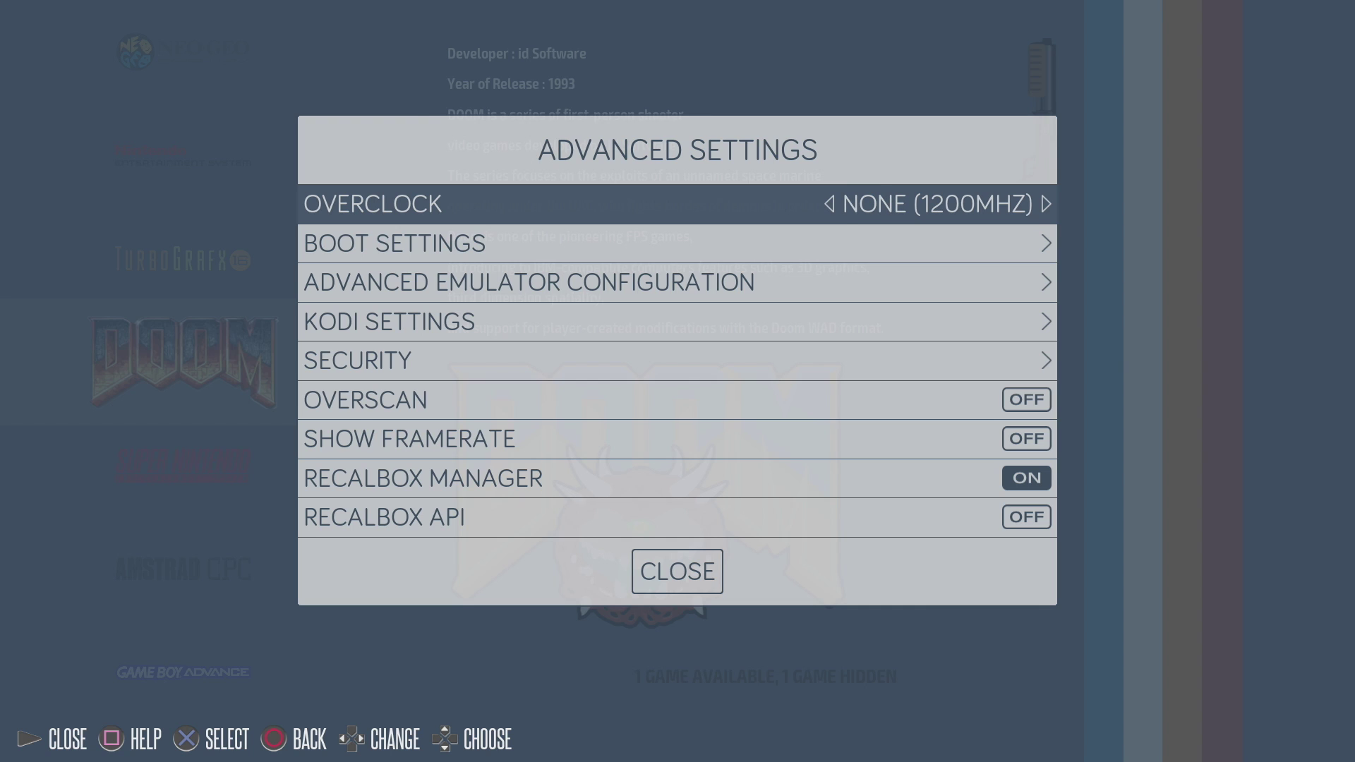
key(Right)
key(Right)
key(Right)
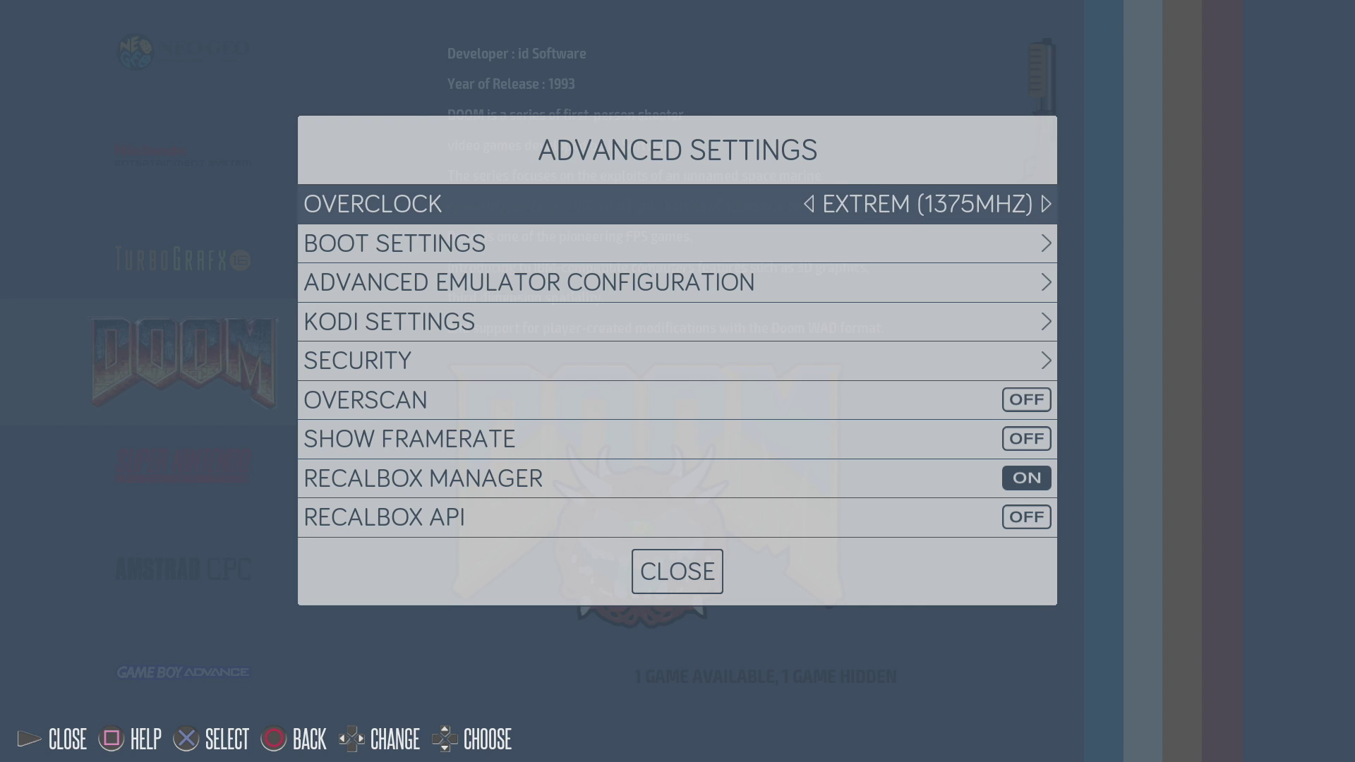
- Review the boot settings, including boot on system FAVORITES, and close them
key(Down)
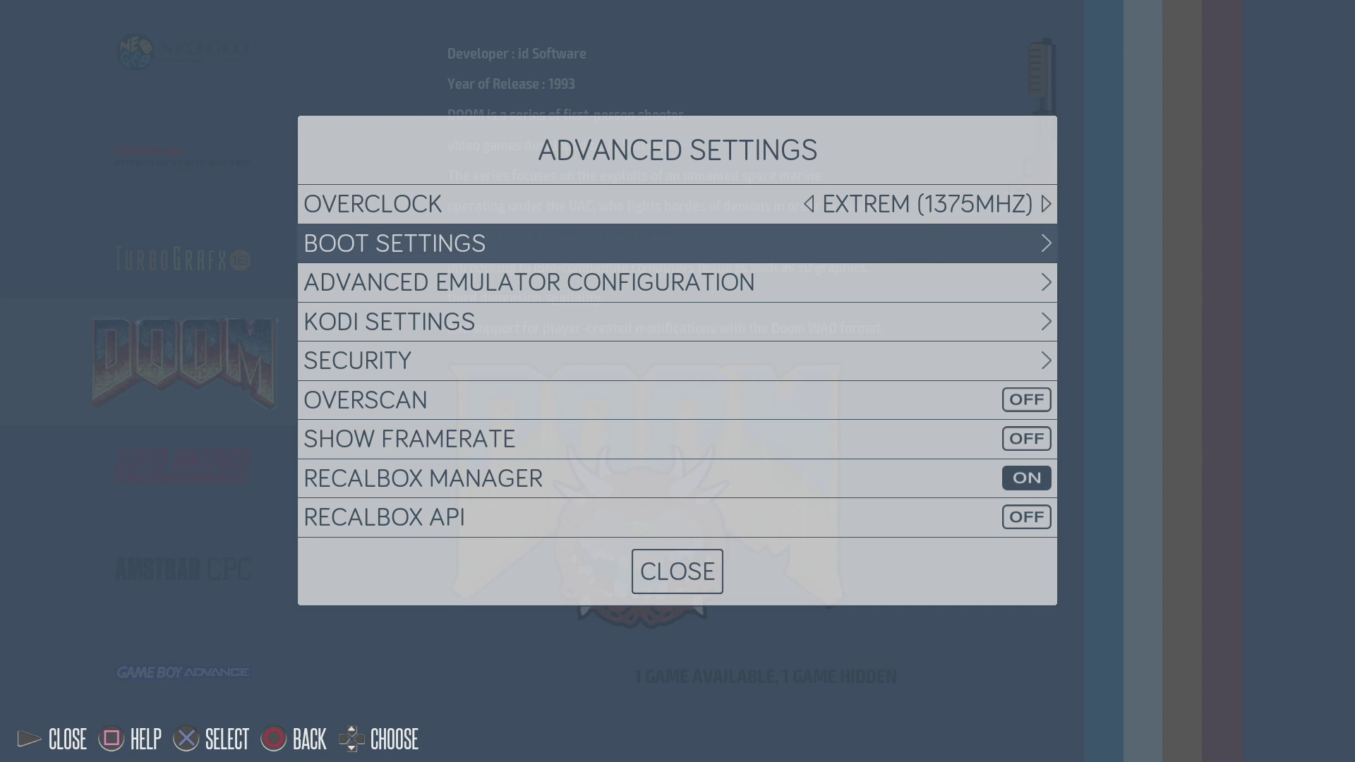
key(Return)
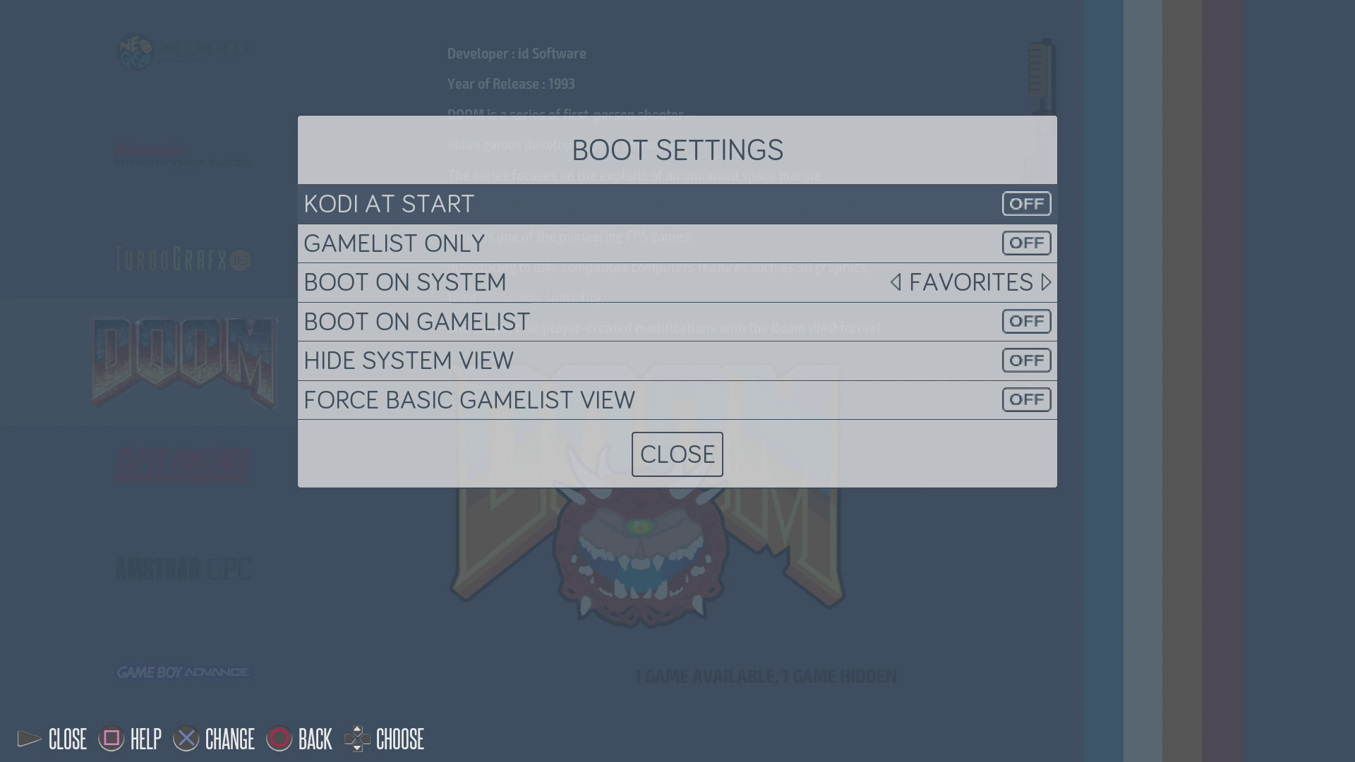
key(Down)
key(Down)
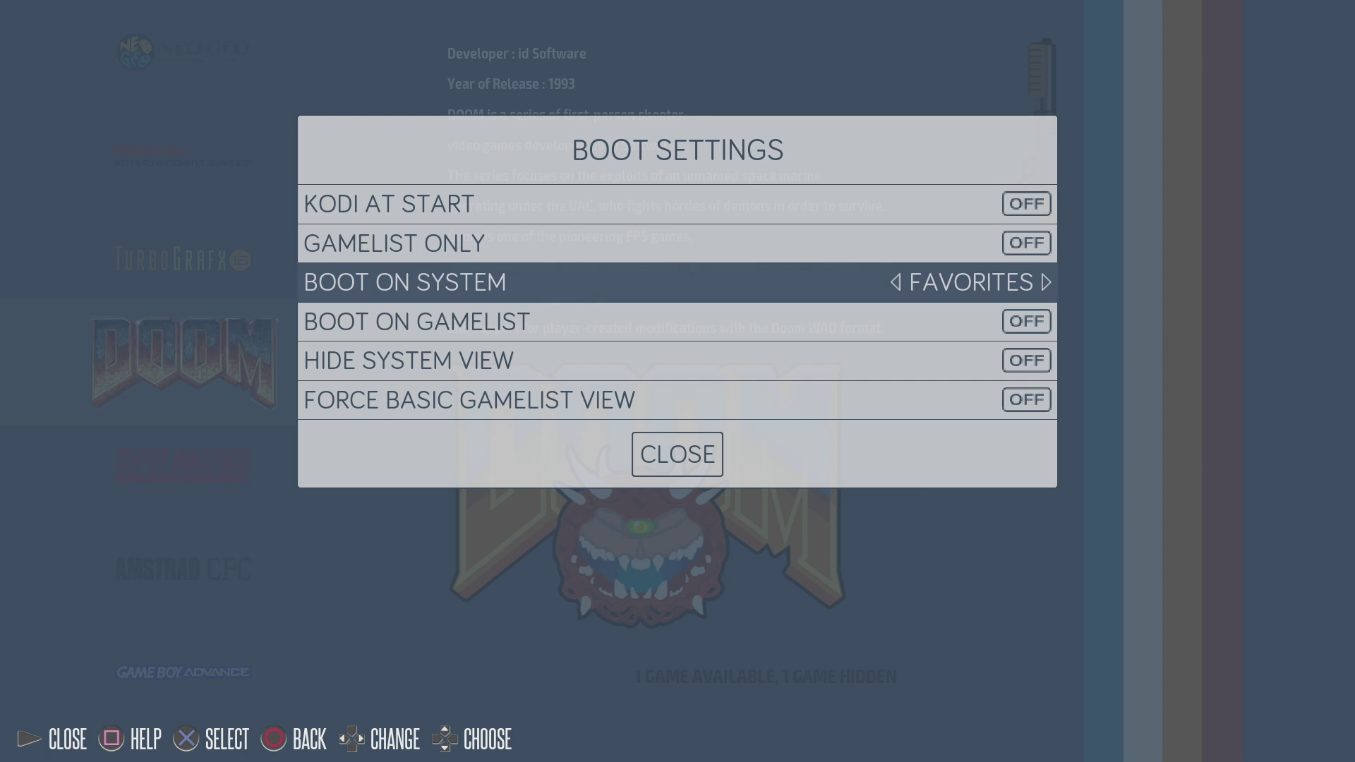
key(Down)
key(Escape)
key(Down)
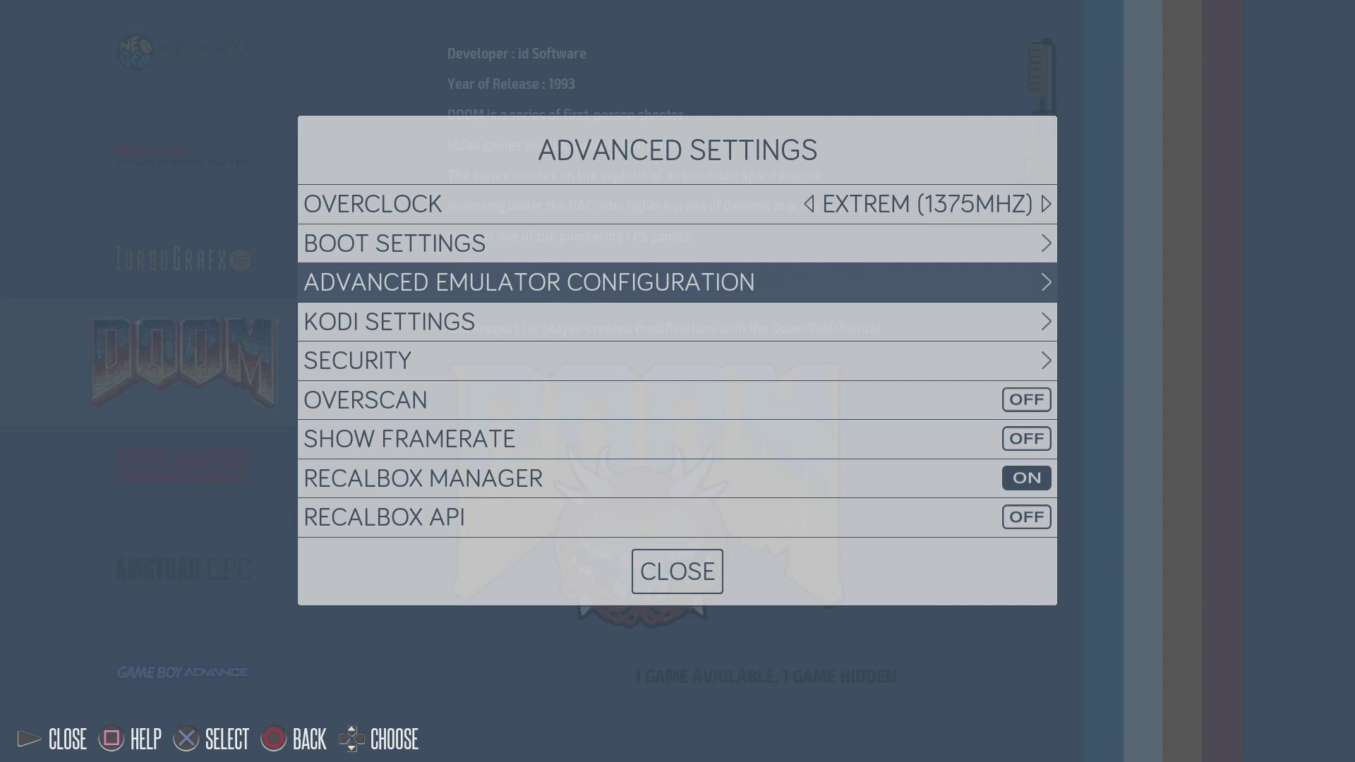
- Open the Nintendo 64 emulator configuration and try the LIBRETRO and MUPEN64PLUS emulators with their cores
key(Return)
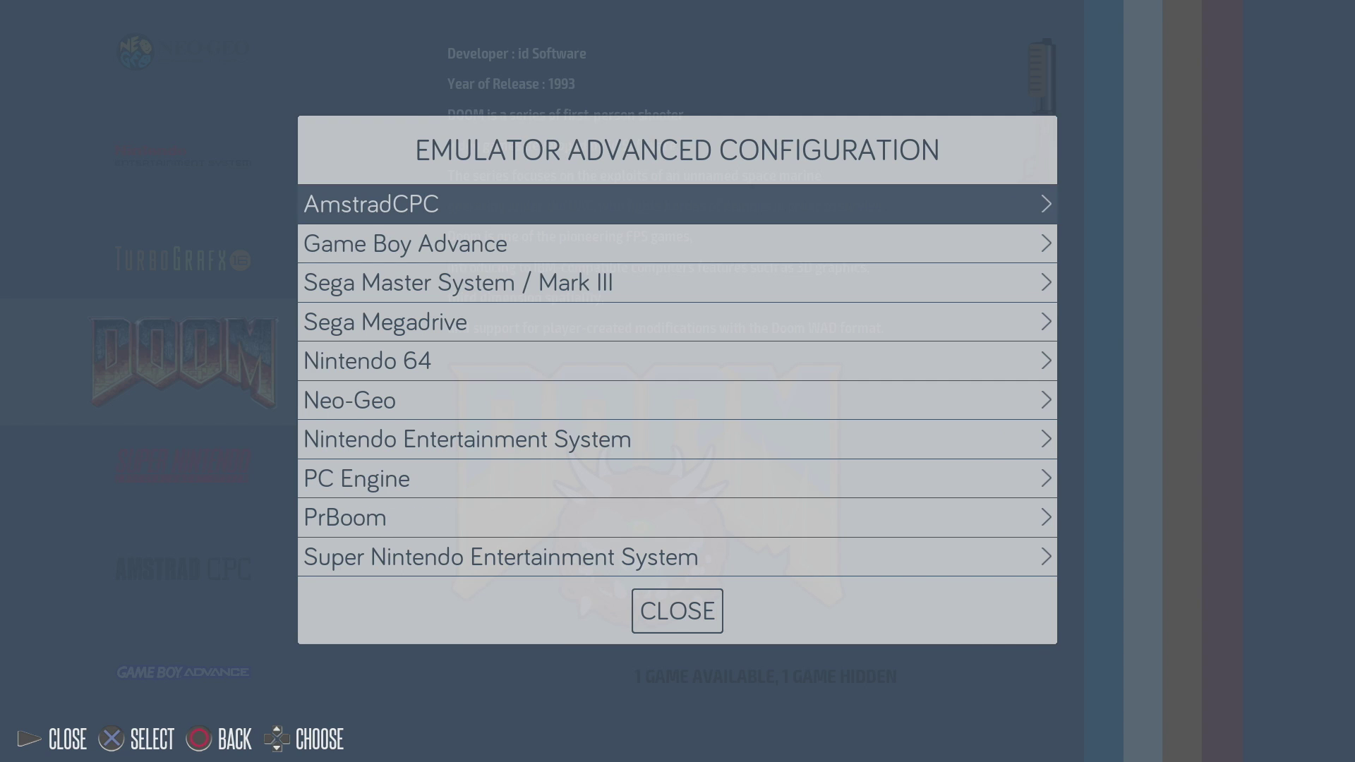
key(Down)
key(Down)
key(Down)
key(Down)
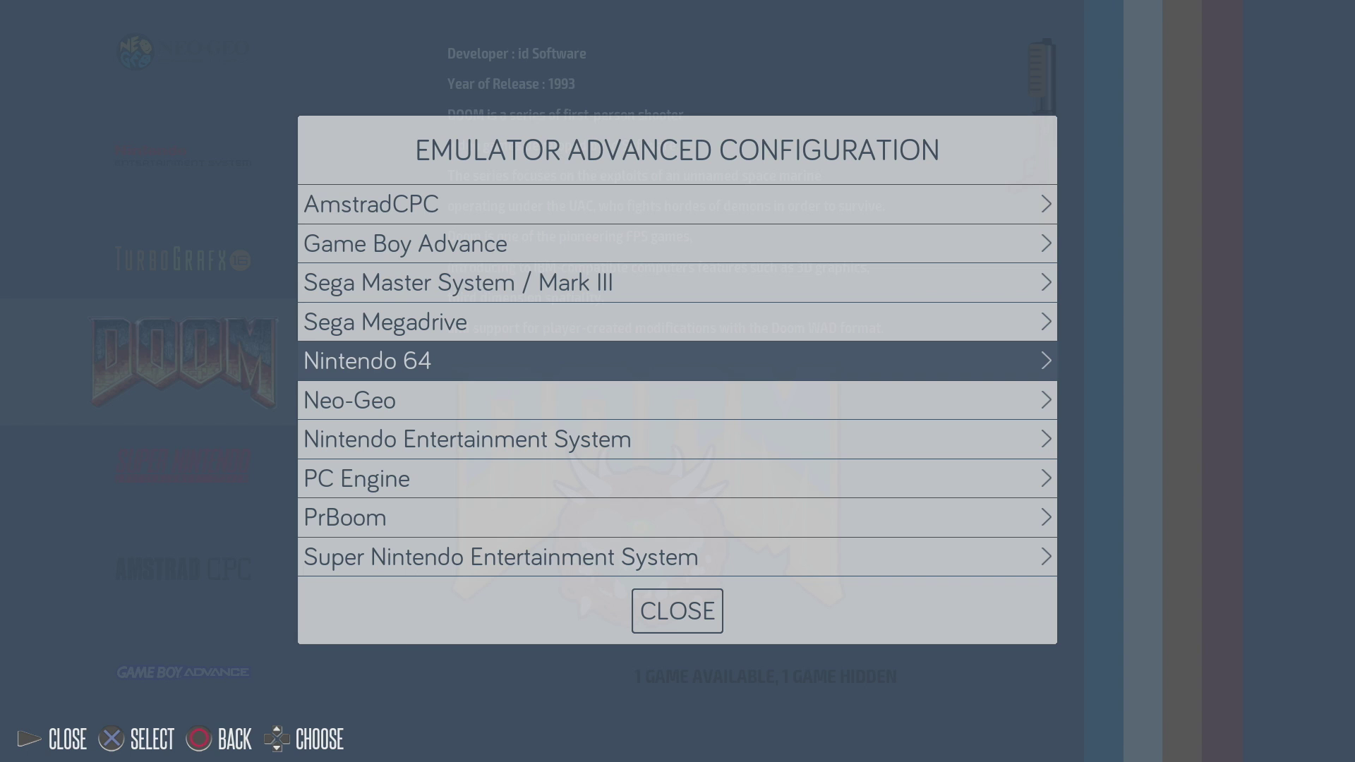
key(Return)
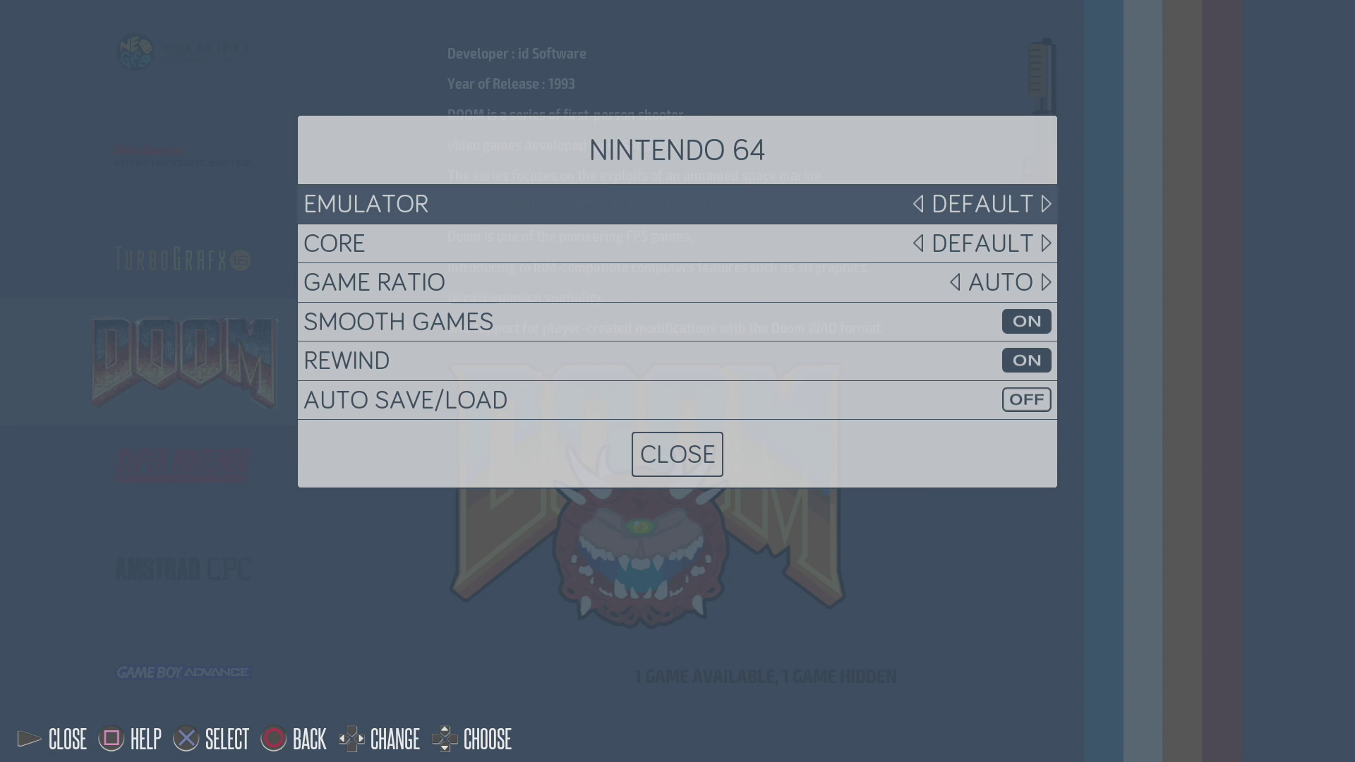
key(Right)
key(Down)
key(Right)
key(Left)
key(Up)
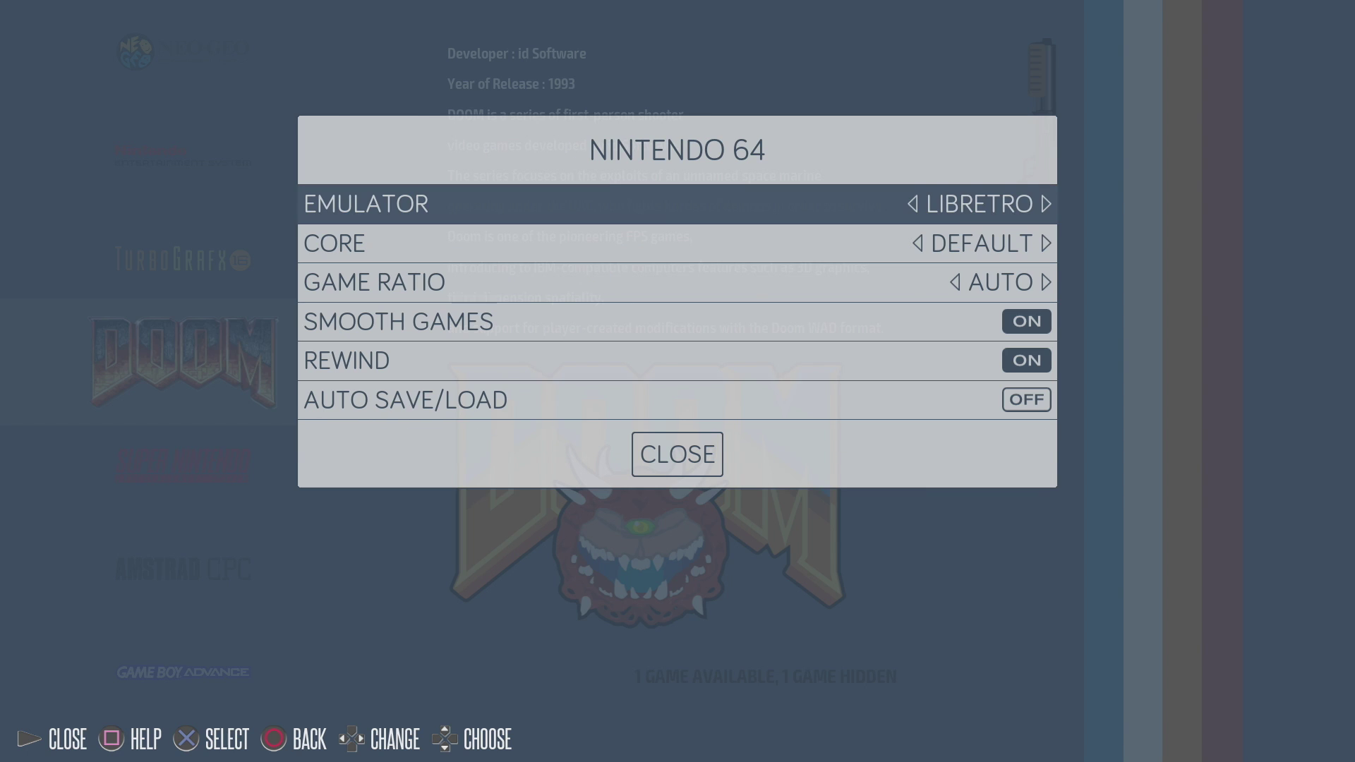
key(Right)
key(Down)
key(Right)
key(Right)
key(Right)
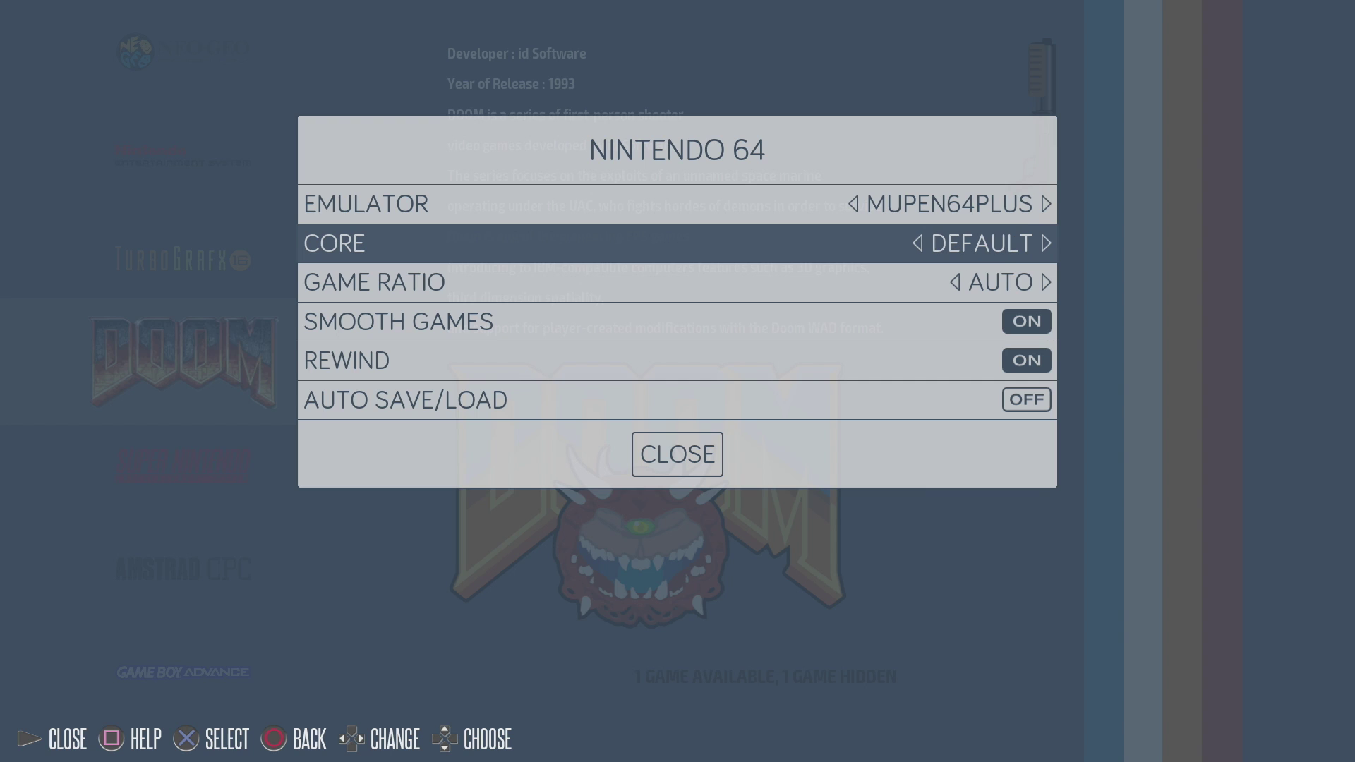
key(Up)
- Set the Nintendo 64 emulator back to DEFAULT and close the emulator configuration
key(Right)
key(Left)
key(Right)
key(Down)
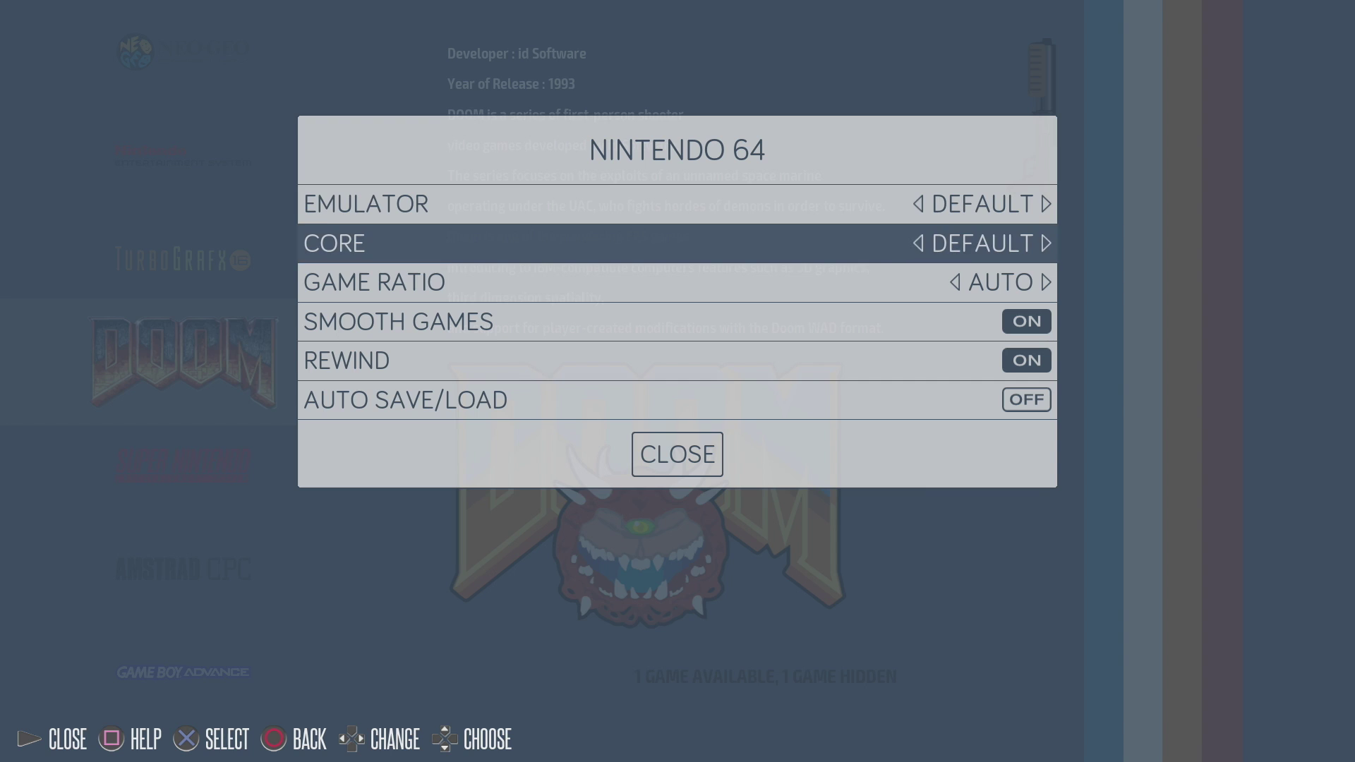
key(Down)
key(Down)
key(Down)
key(Down)
key(Down)
key(Return)
key(Down)
key(BackSpace)
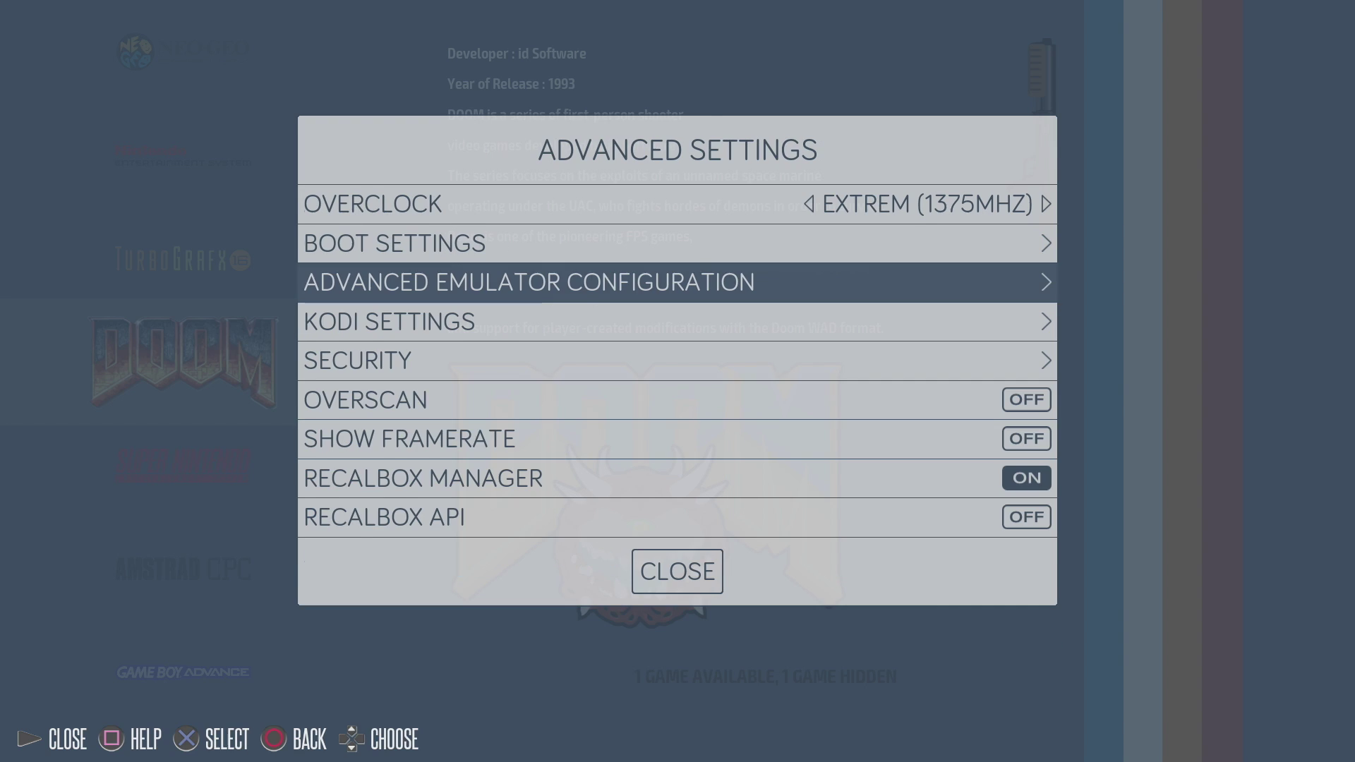
- Toggle Show Framerate on and back off, then close Advanced Settings
key(Down)
key(Down)
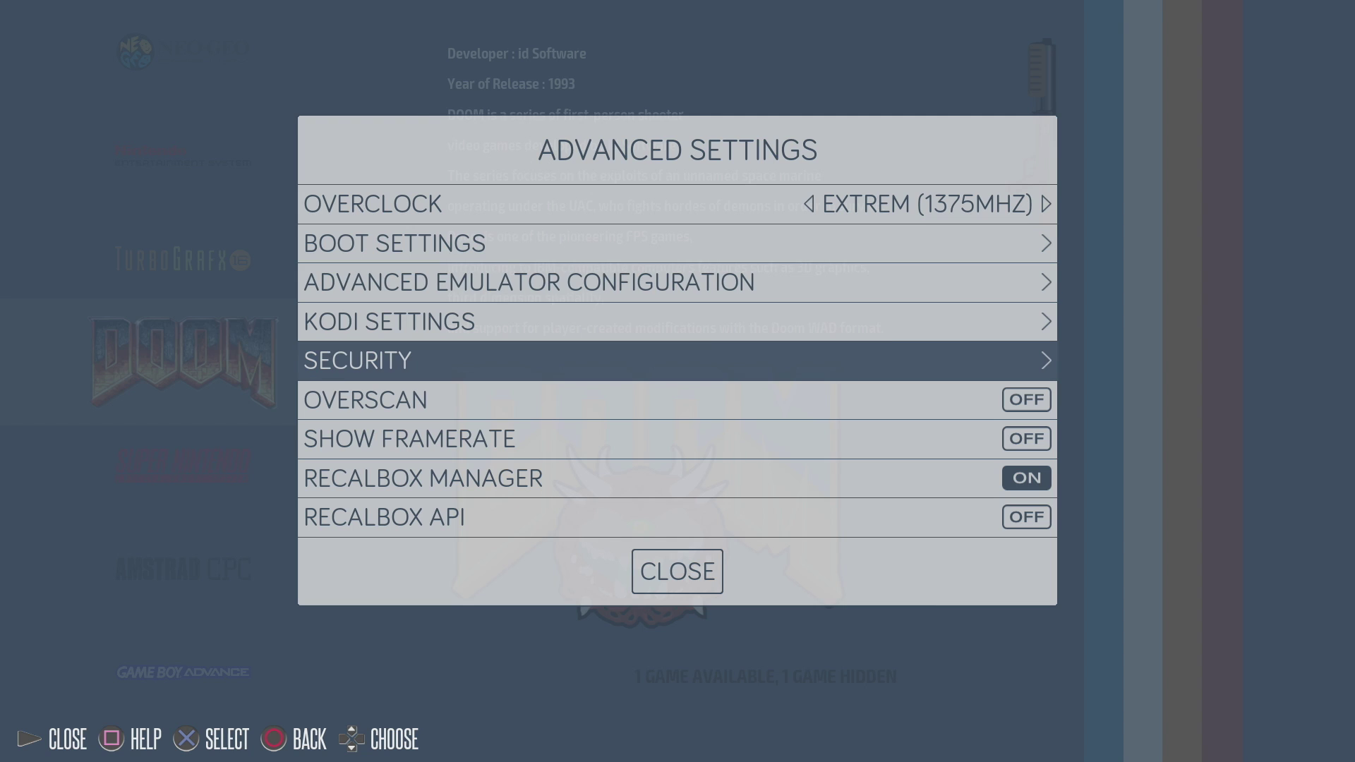
key(Down)
key(Down)
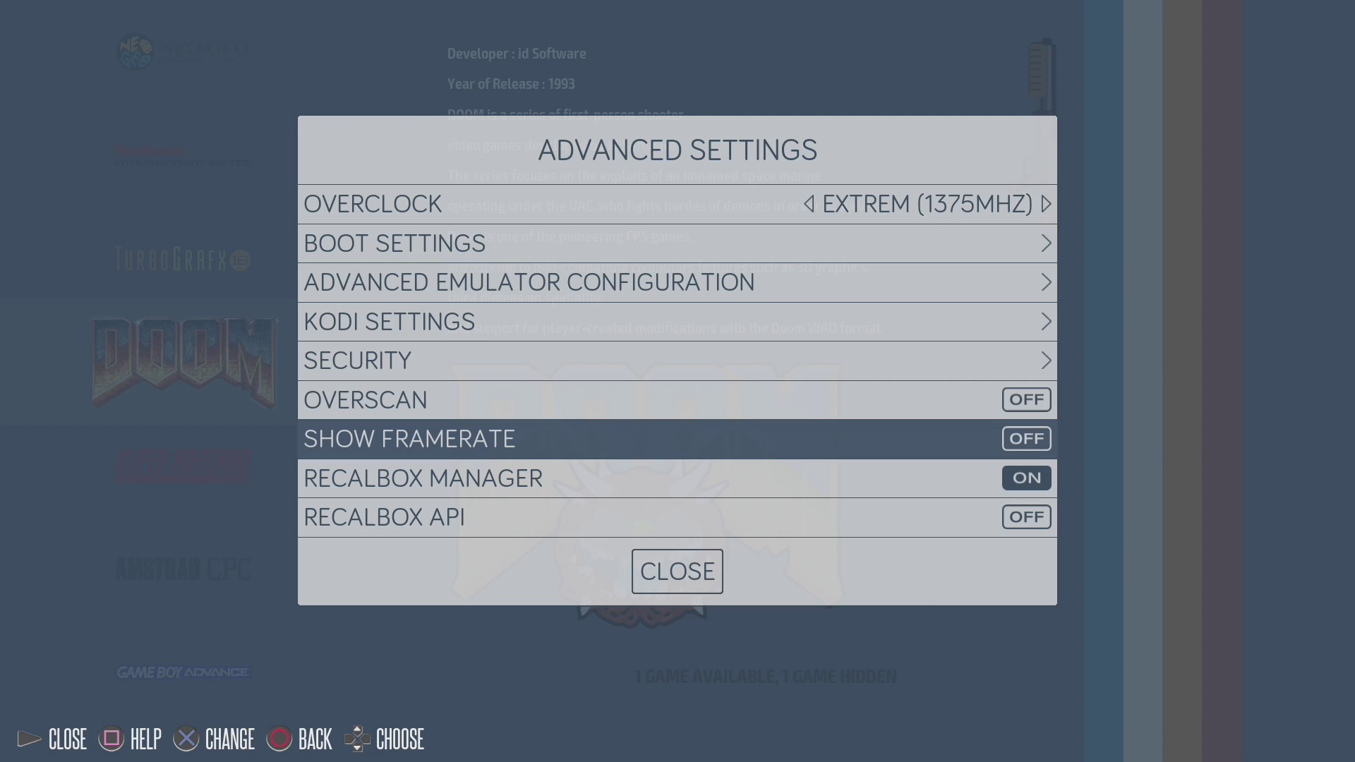
key(Return)
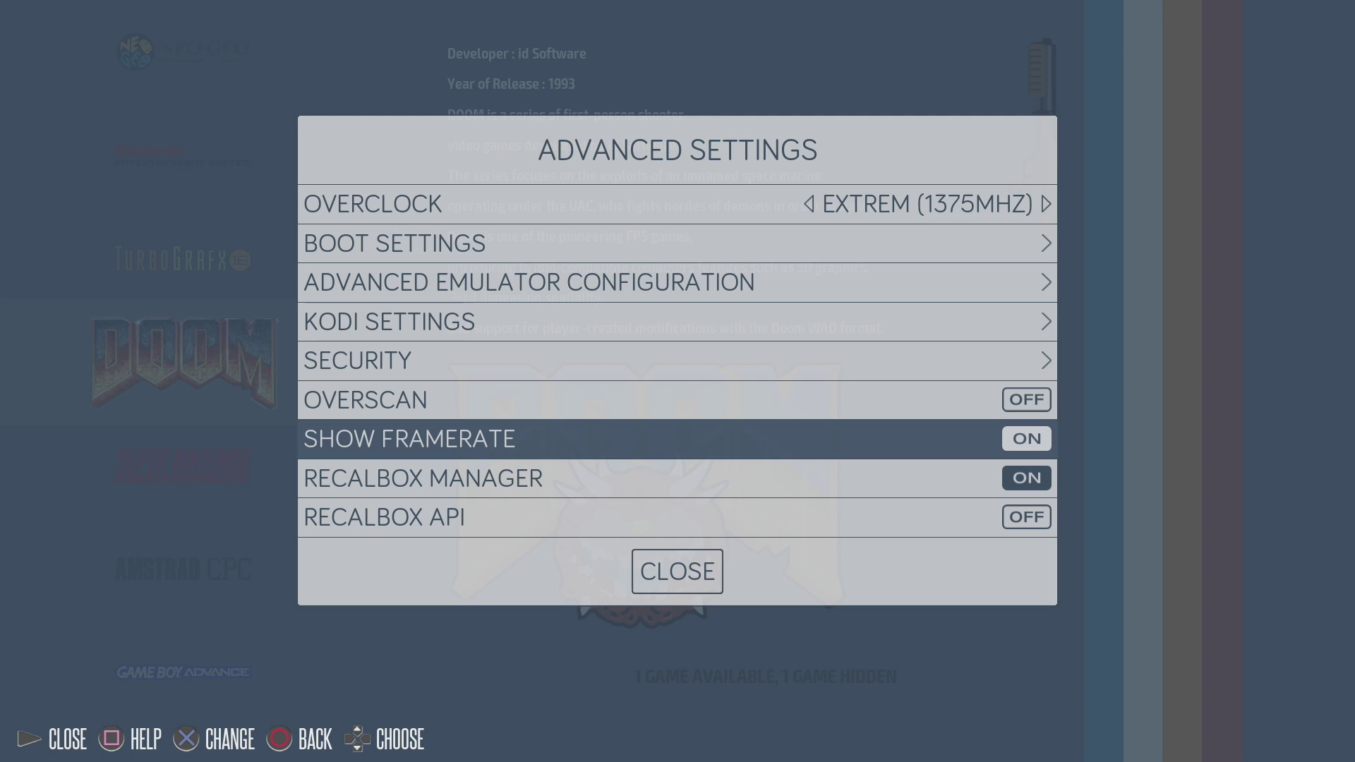
key(Return)
key(Down)
key(Down)
key(Up)
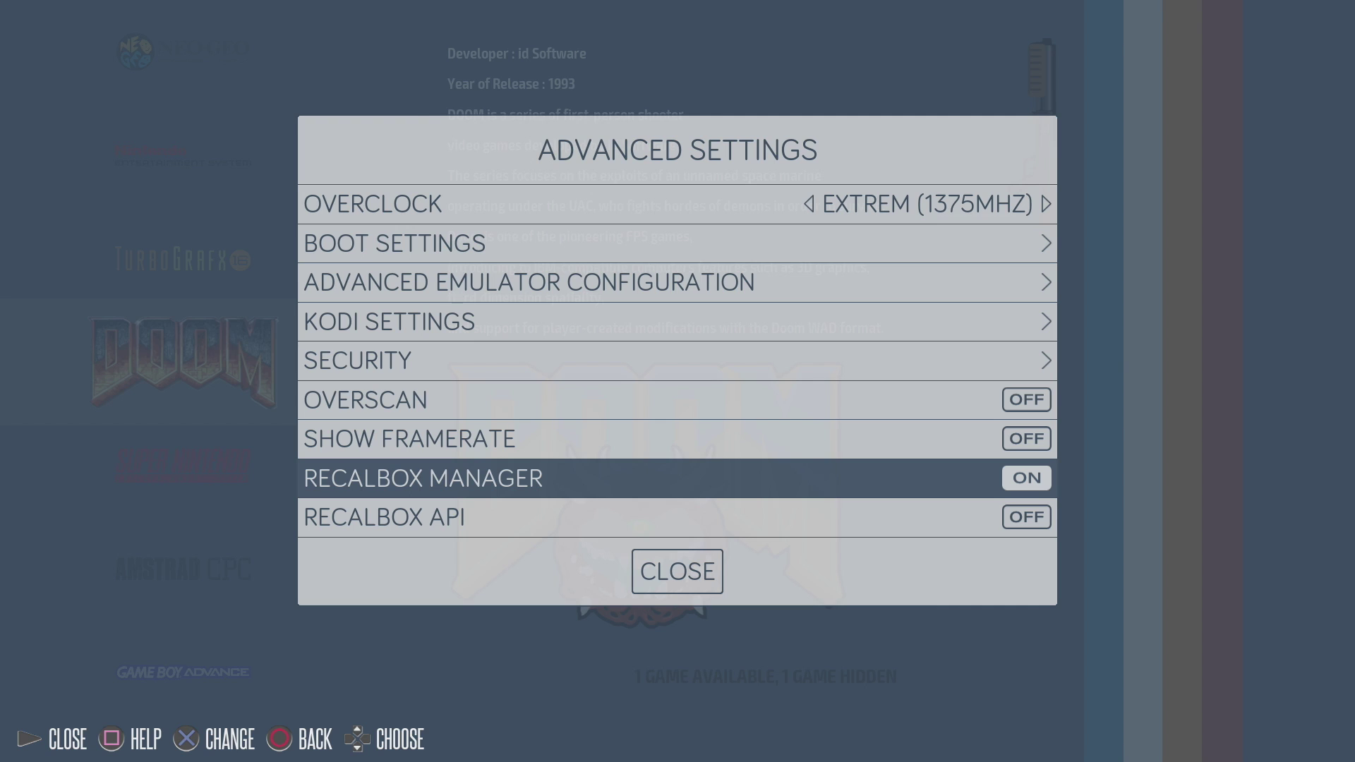
key(Down)
key(Down)
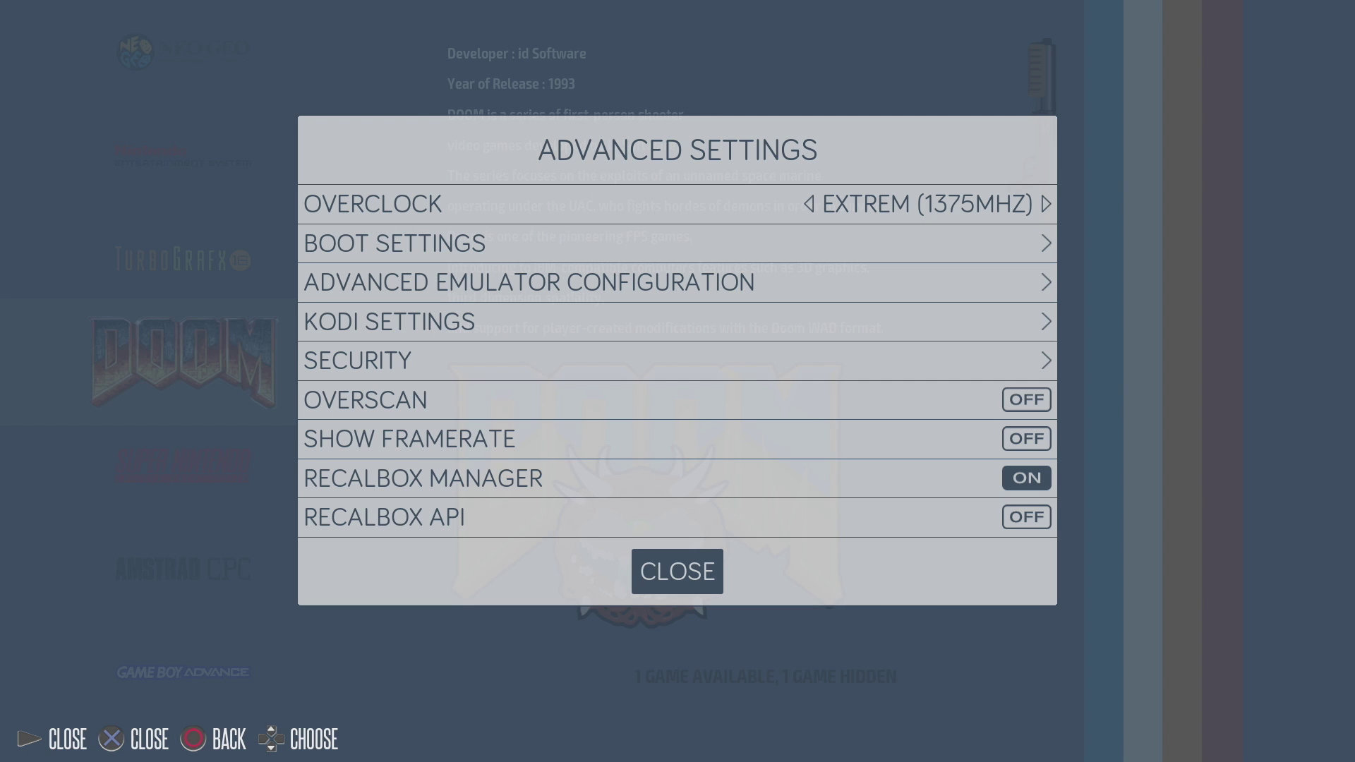
key(Return)
key(Escape)
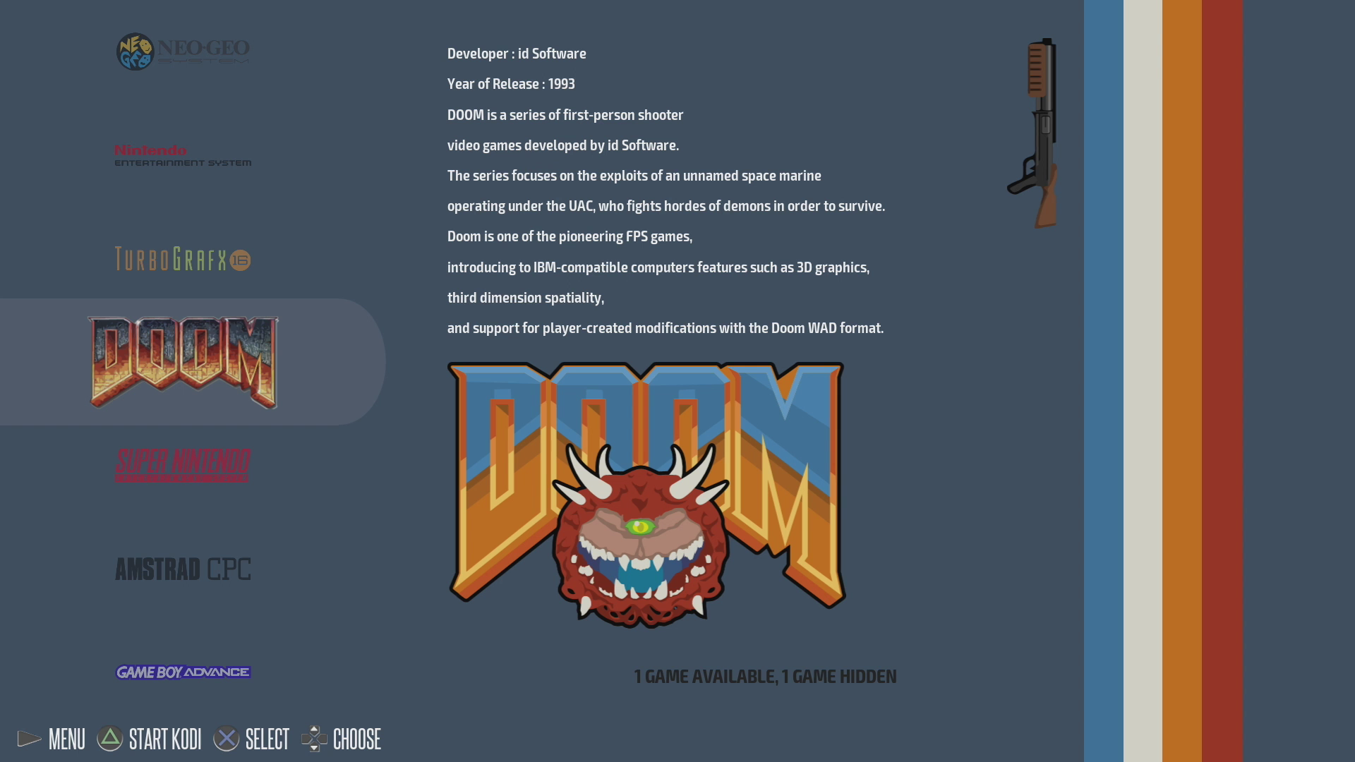